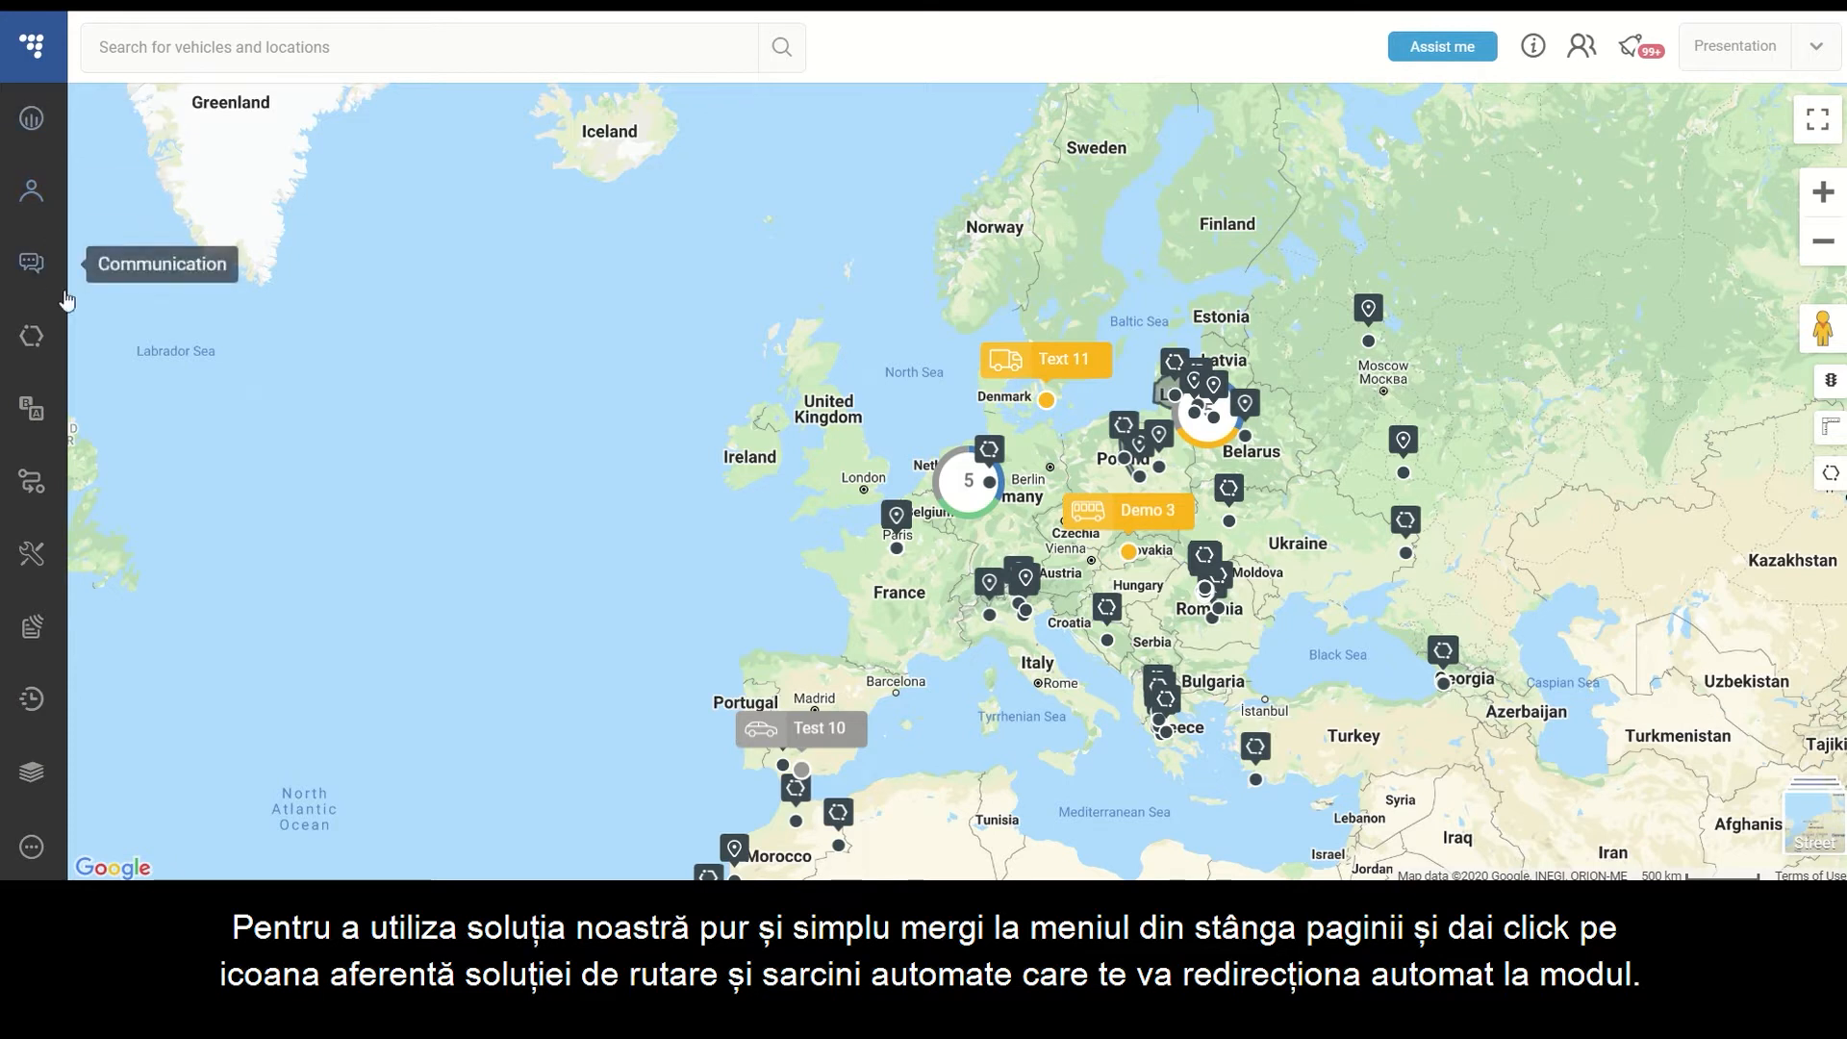
Open the Routing & Tasks module and split the view between the map and the task list.
left_click(43, 478)
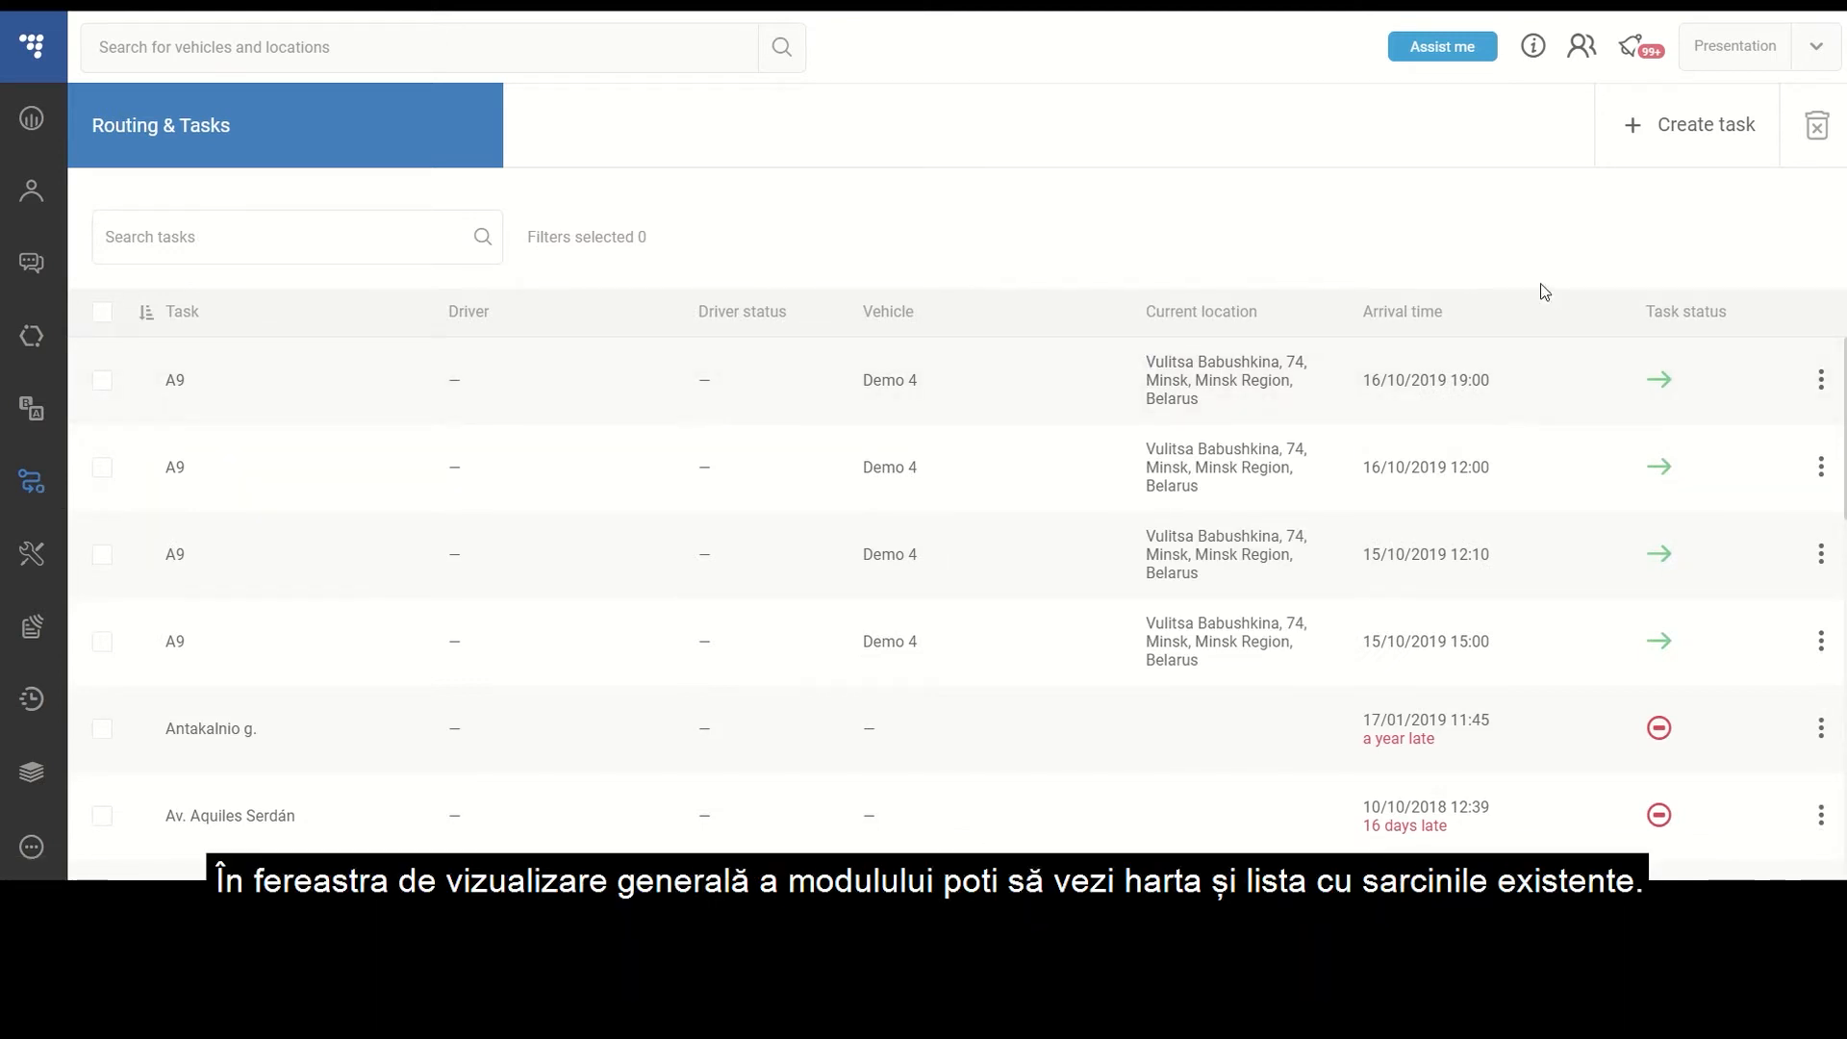
left_click(1480, 171)
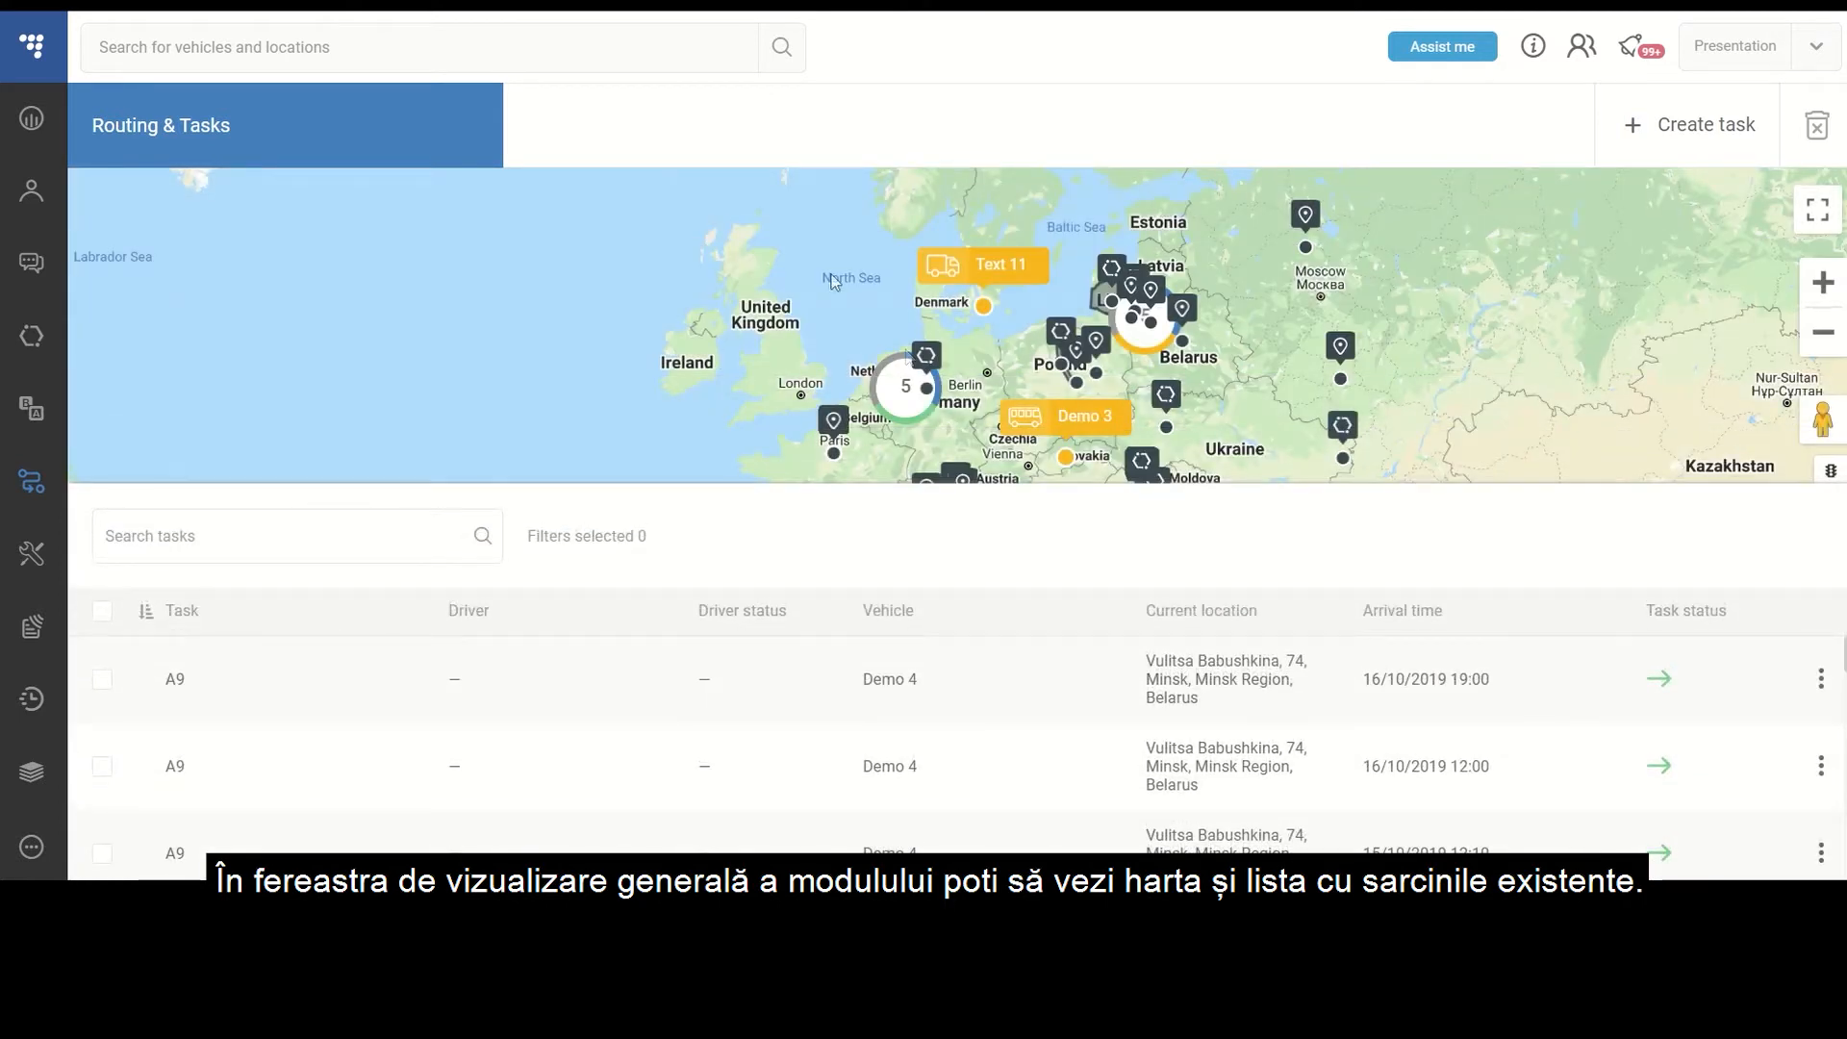
mouse_move(713, 484)
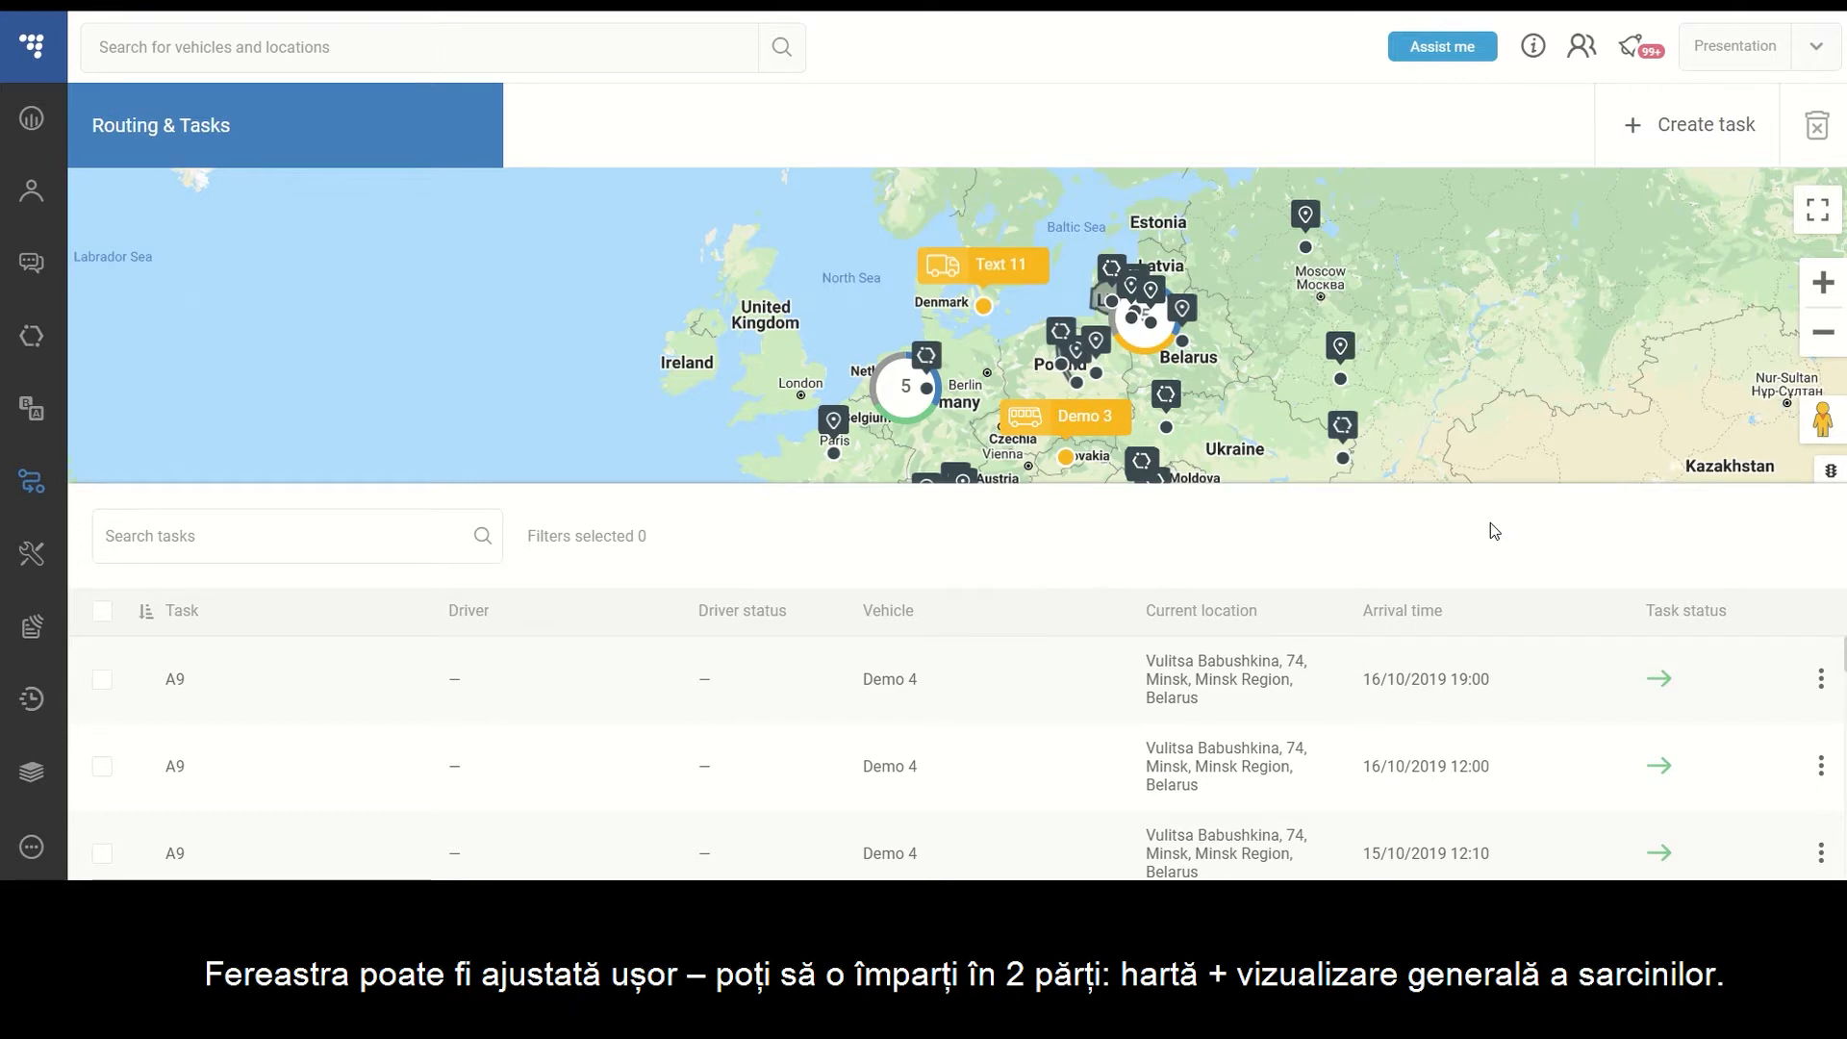
Minimize the task list and zoom the full map in on Central Europe to inspect the vehicle markers.
mouse_move(1521, 484)
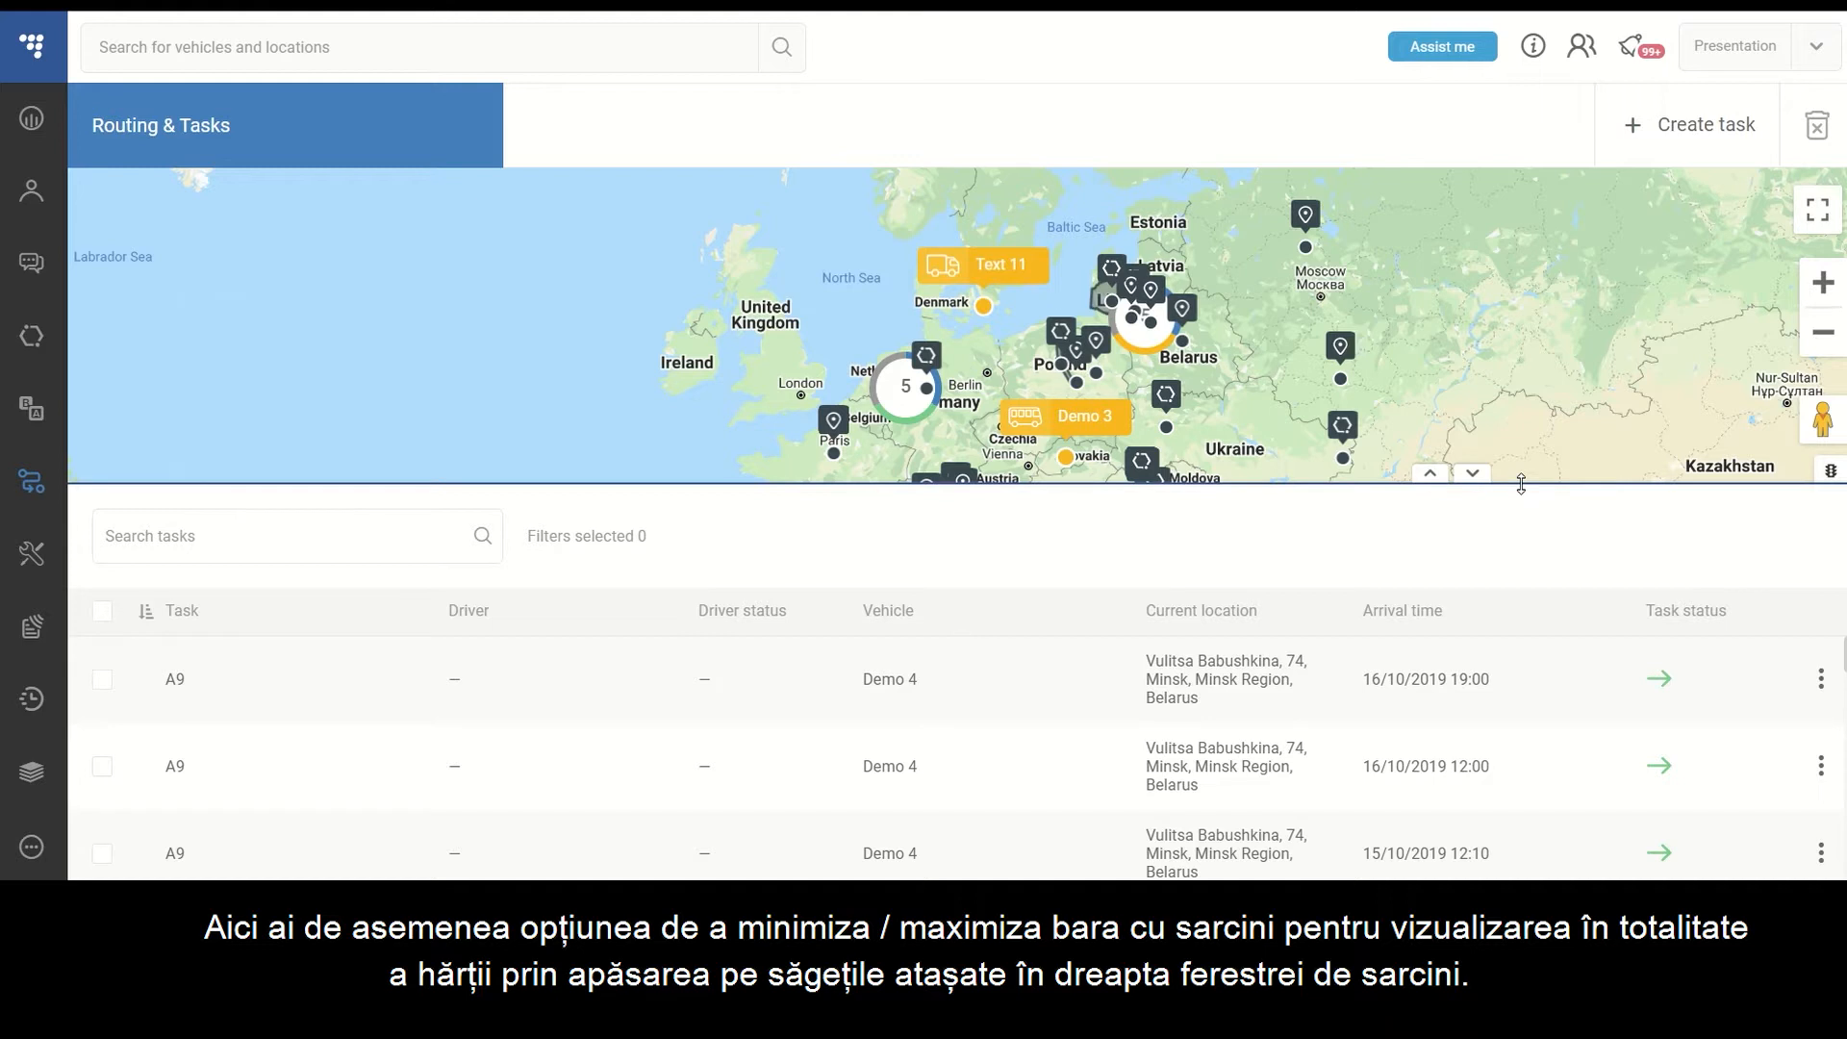
left_click(1471, 474)
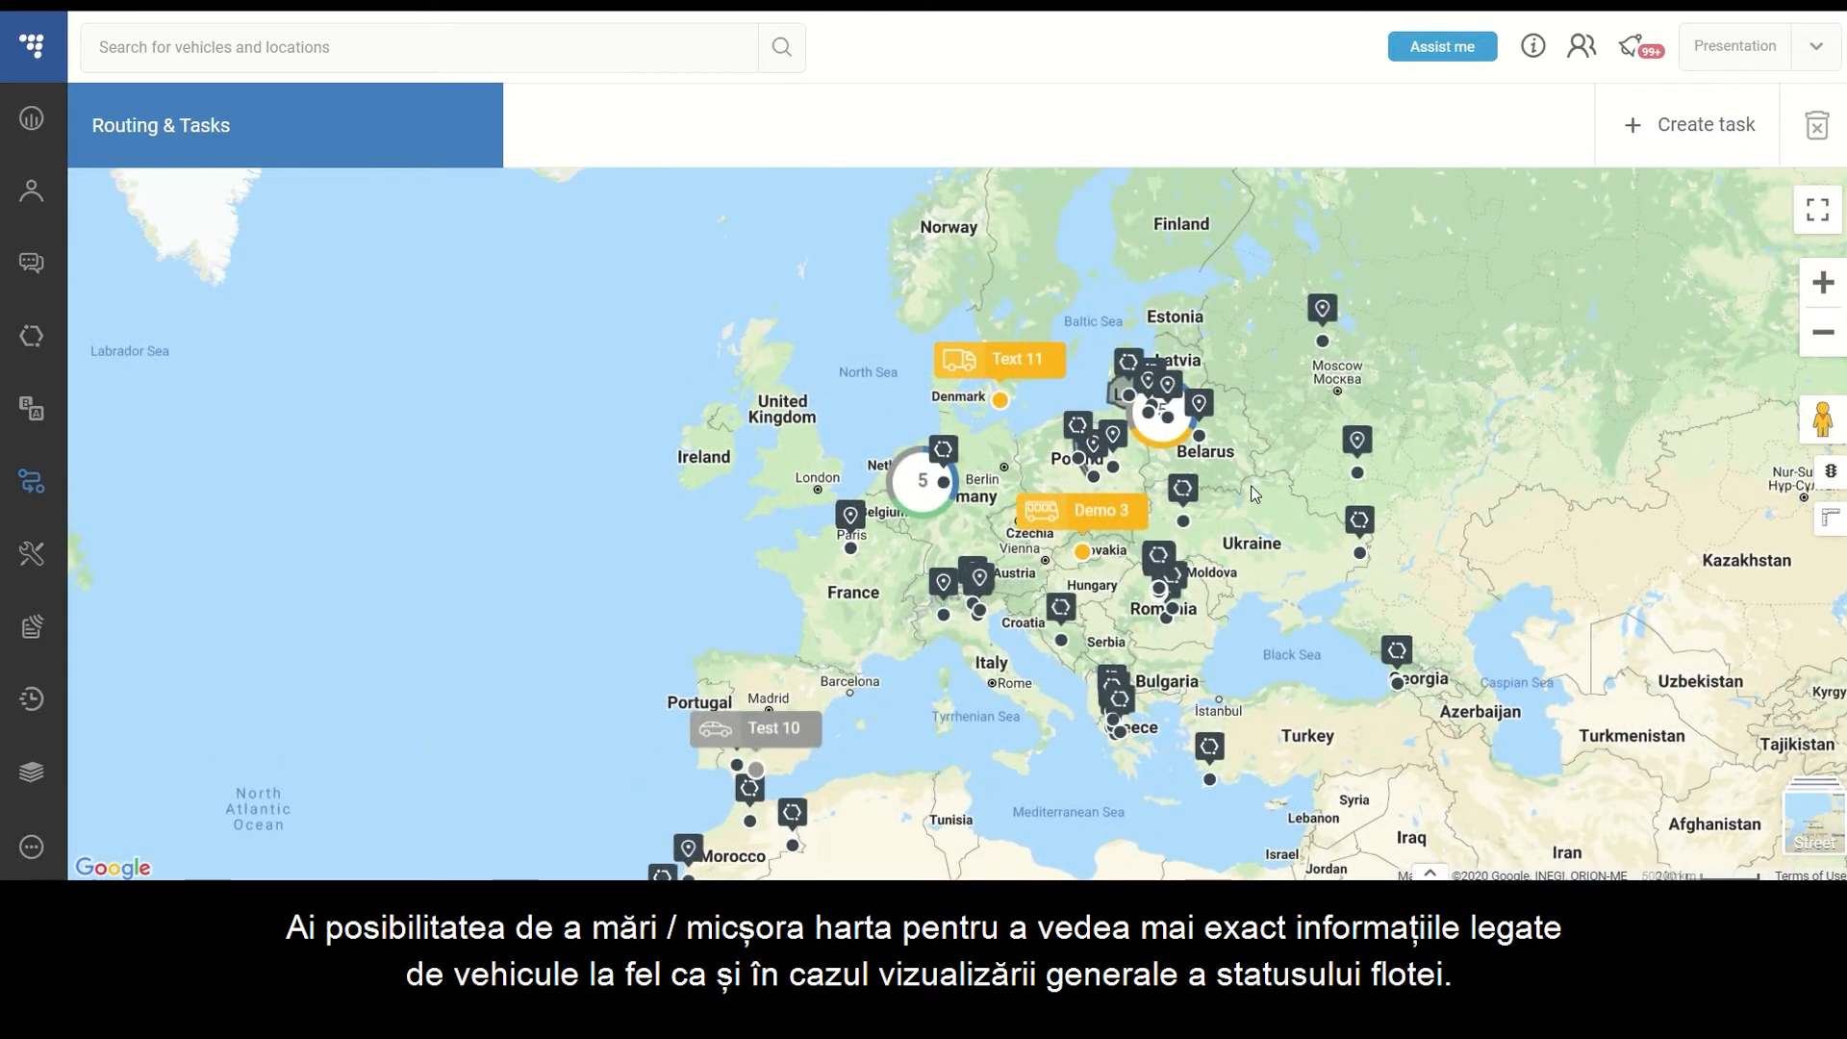
scroll(1253, 494, "up", 2)
scroll(1254, 493, "down", 2)
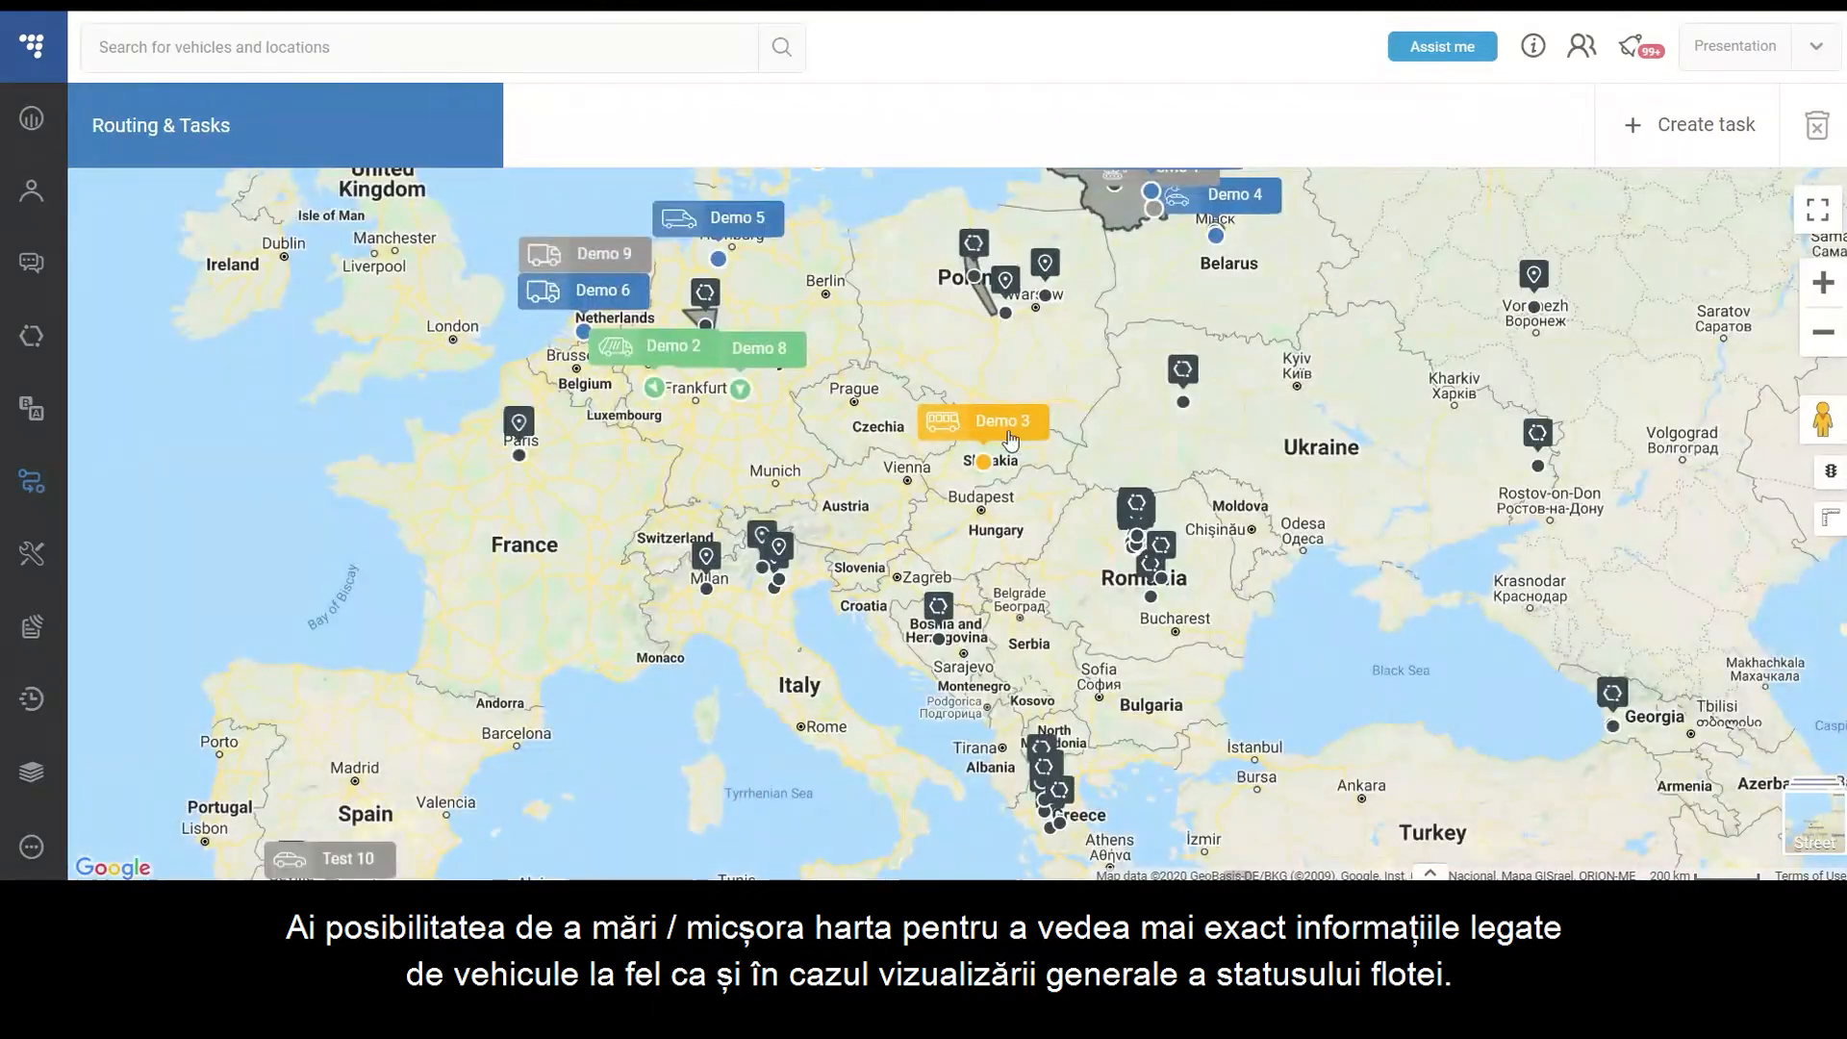
mouse_move(1006, 440)
mouse_move(748, 361)
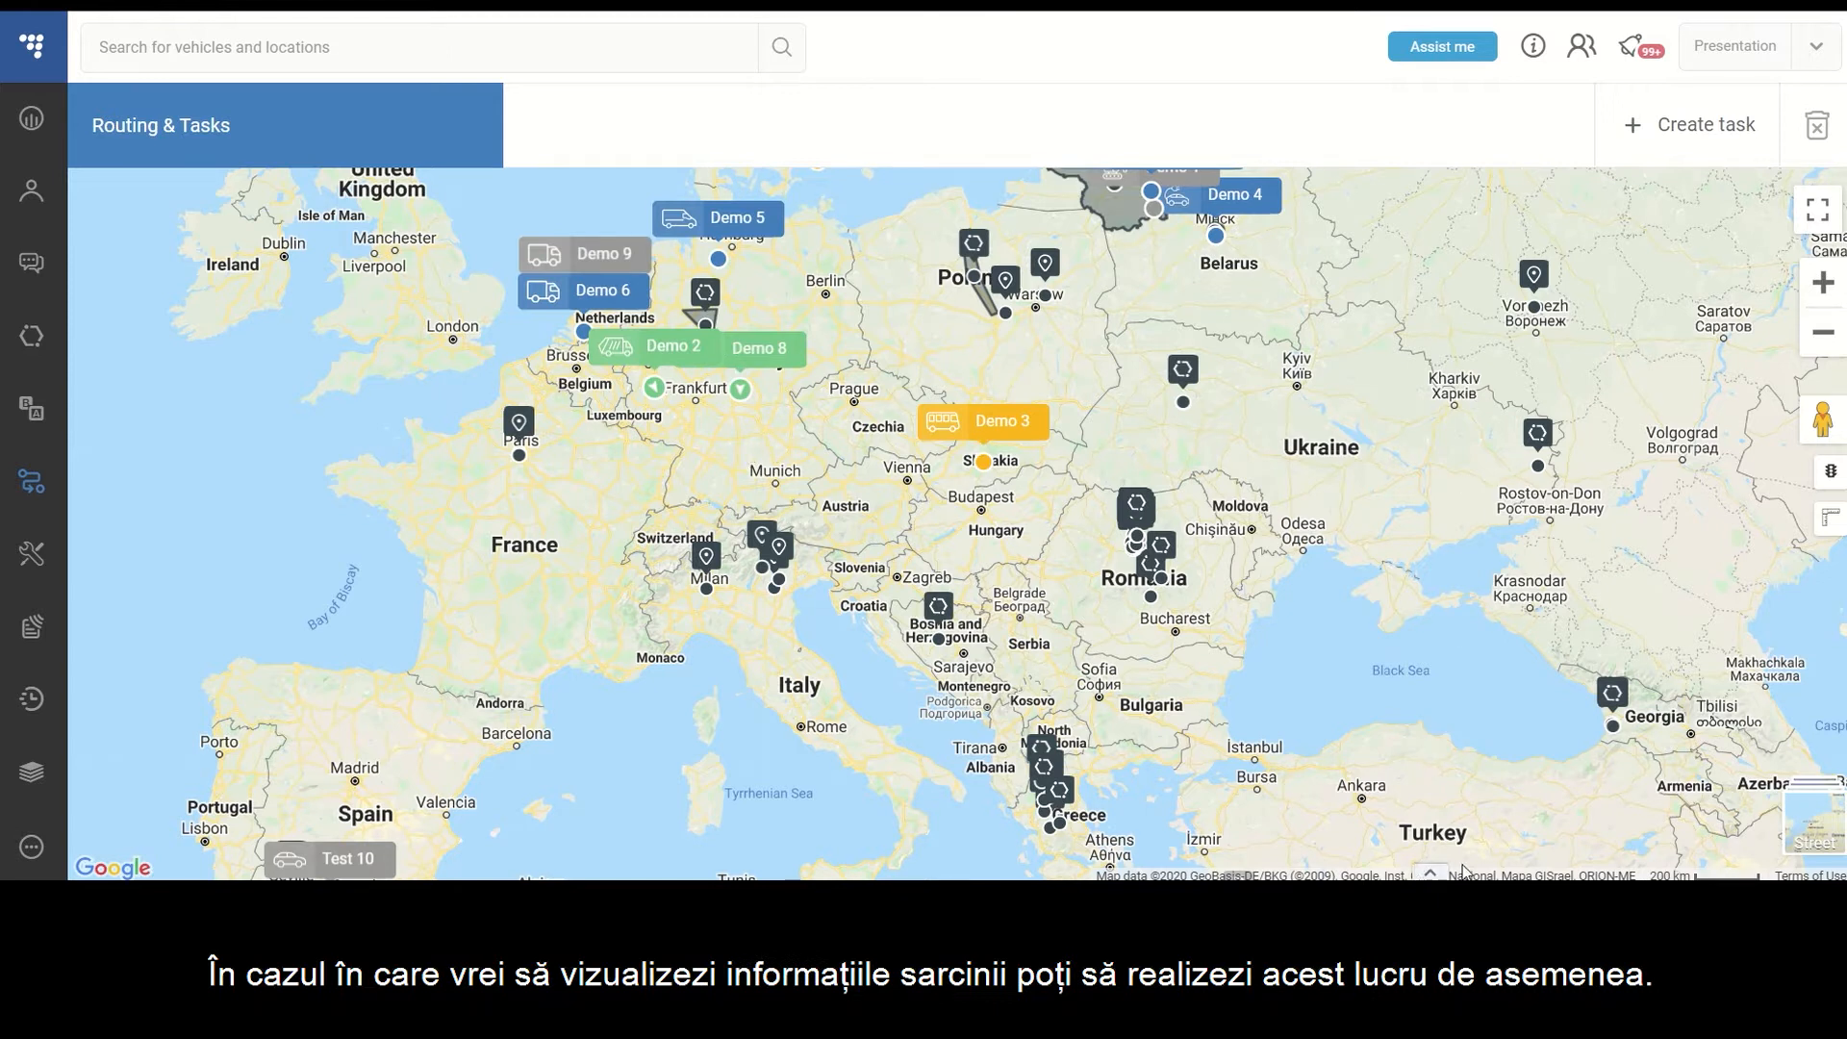
Restore the task list and maximize it so that it covers the whole map area.
left_click(1430, 875)
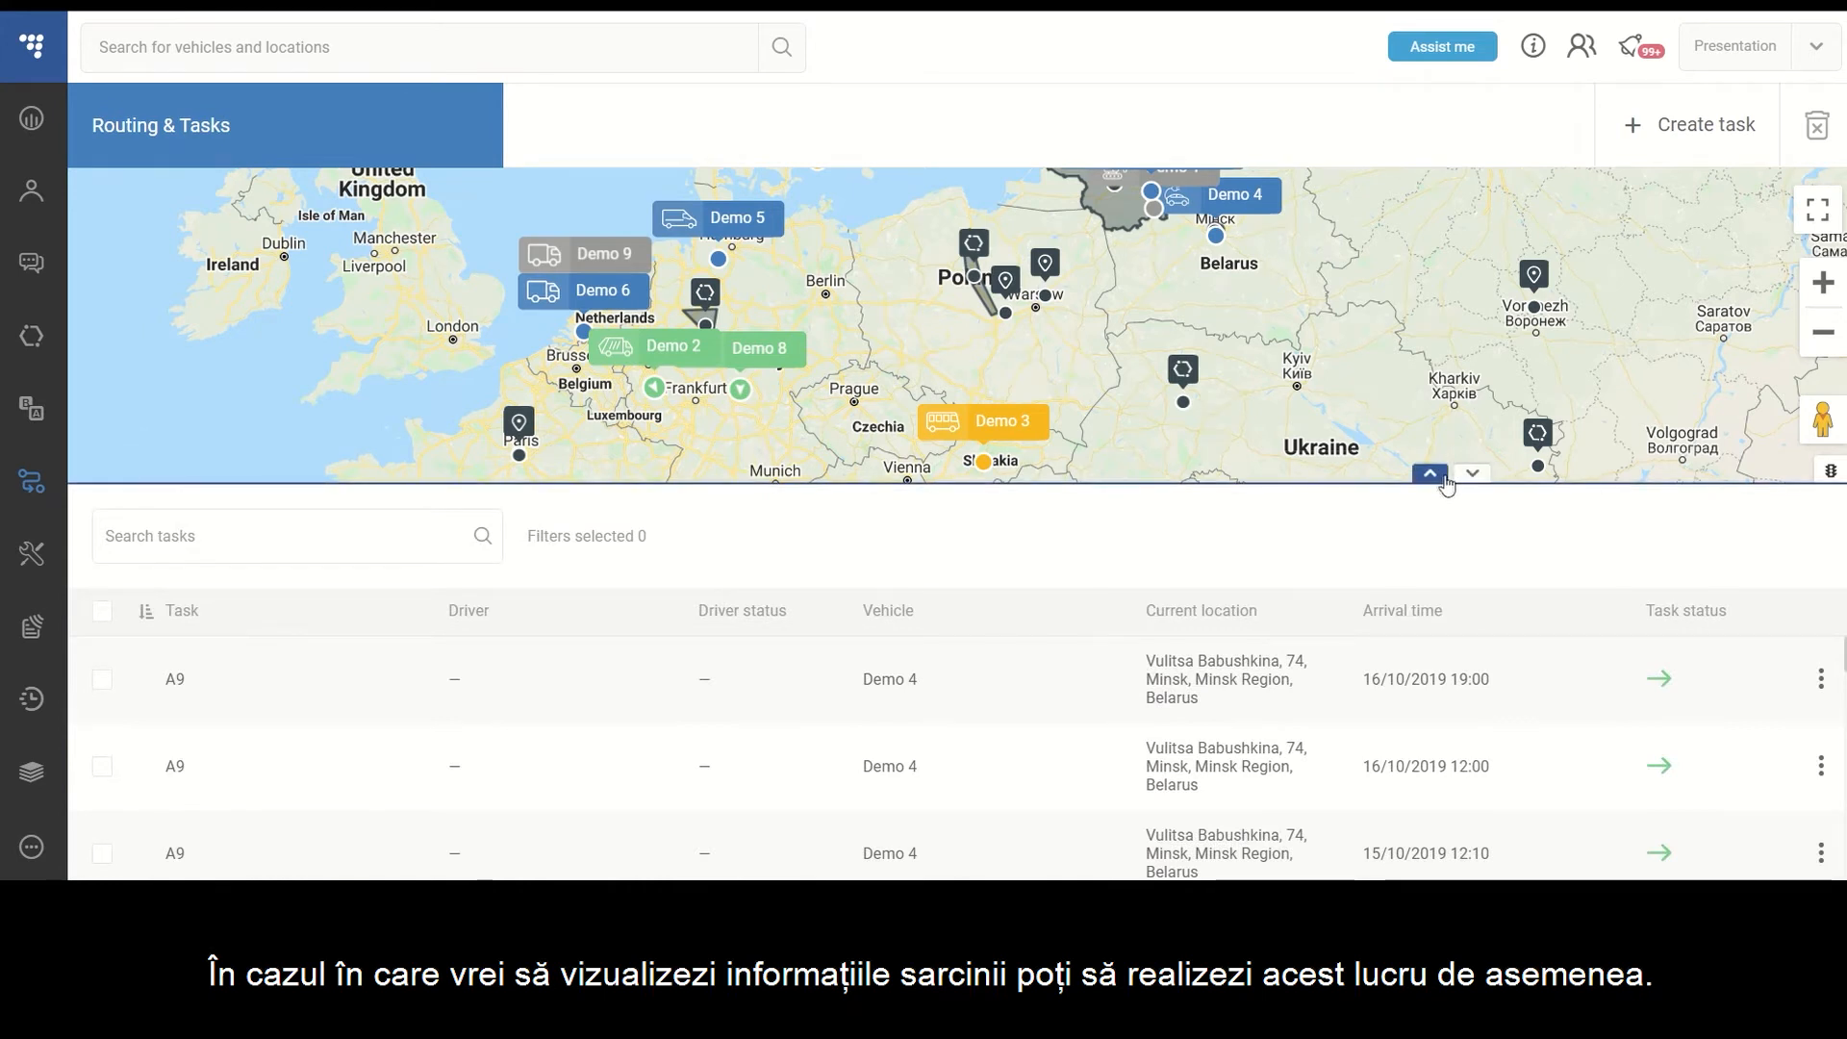
left_click(1431, 474)
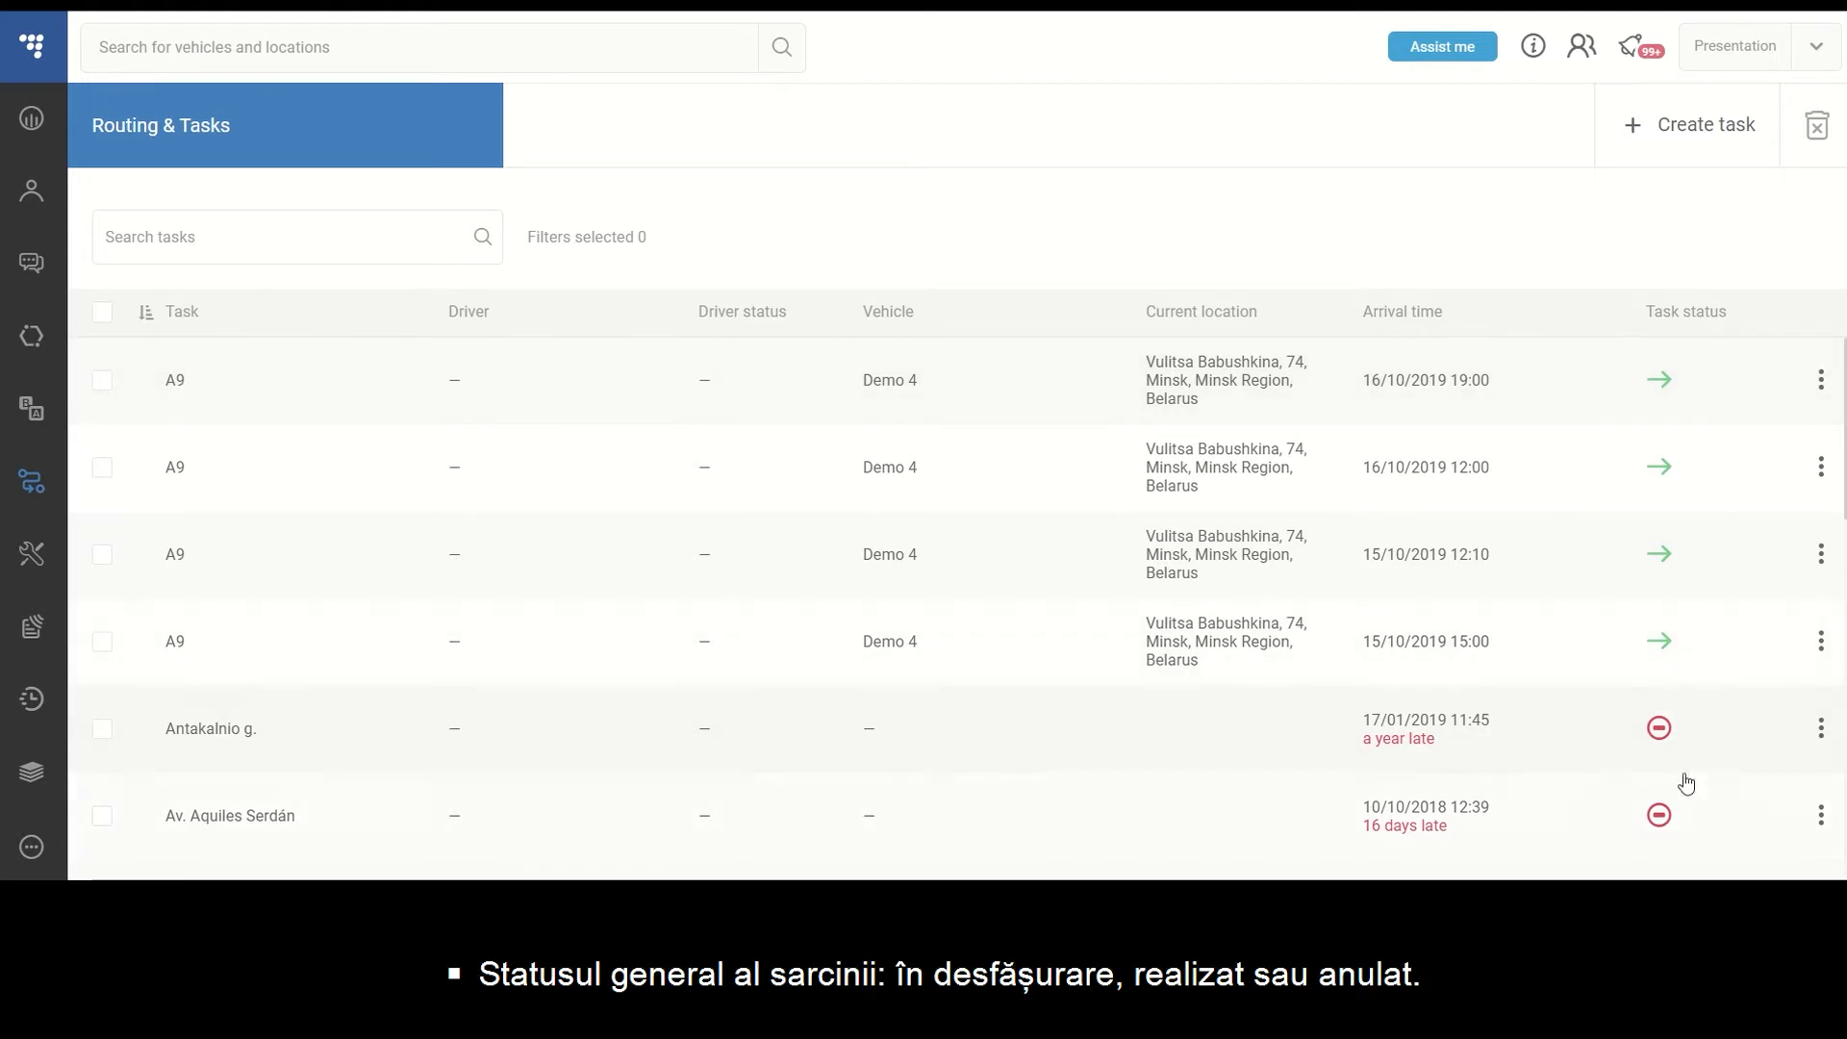
Filter the task list by the In progress task status.
left_click(1756, 312)
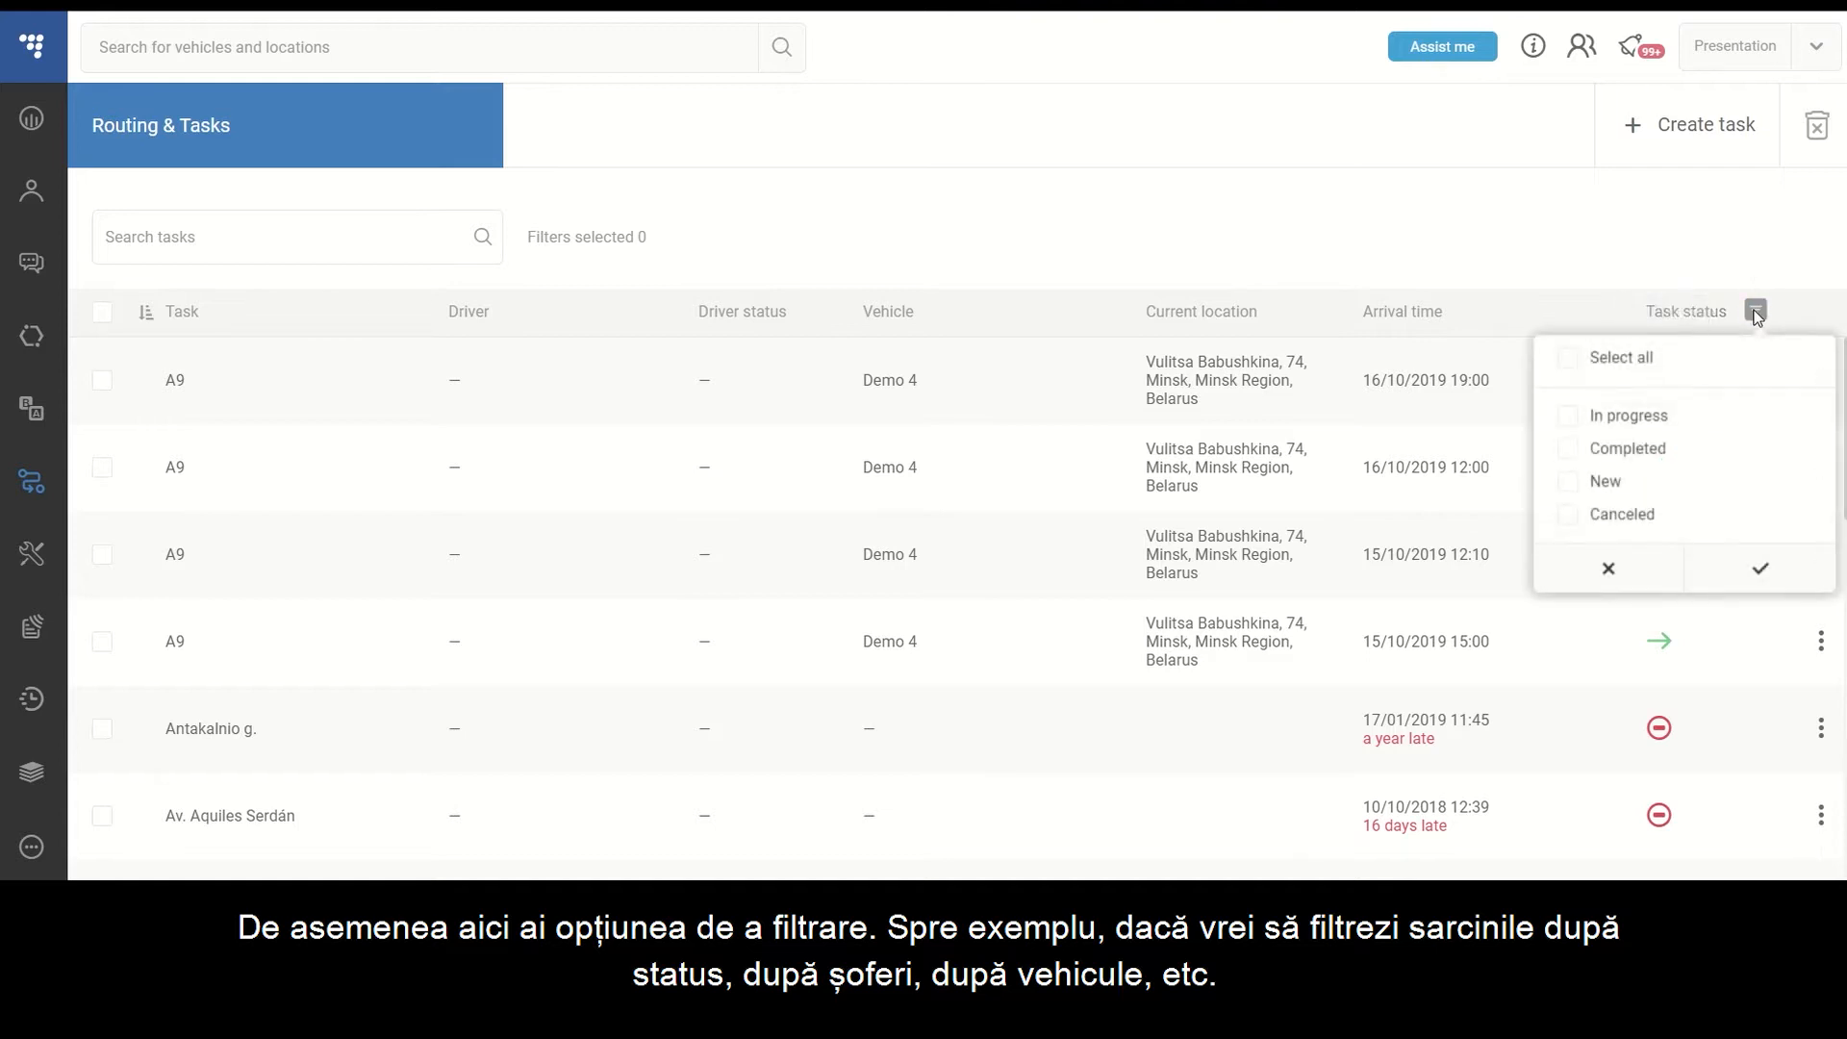
left_click(1568, 417)
left_click(1736, 573)
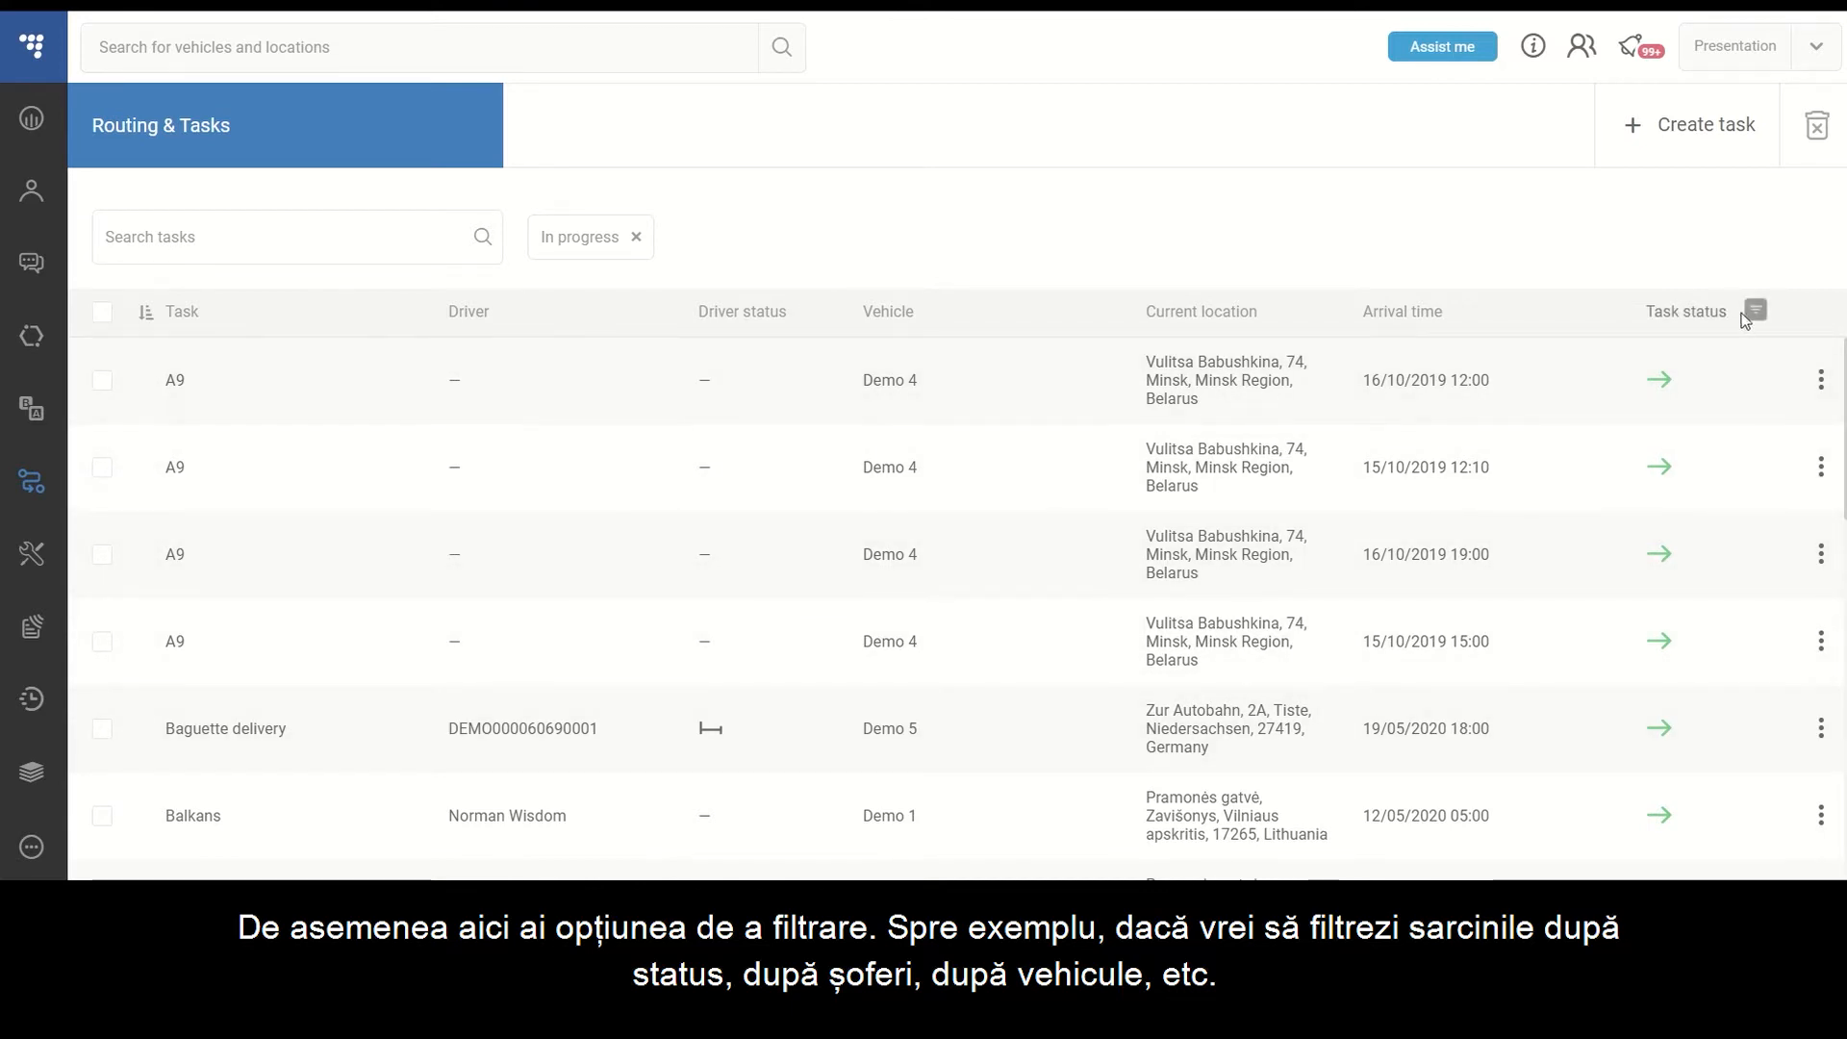
Set the task status filter to include all statuses.
left_click(1756, 311)
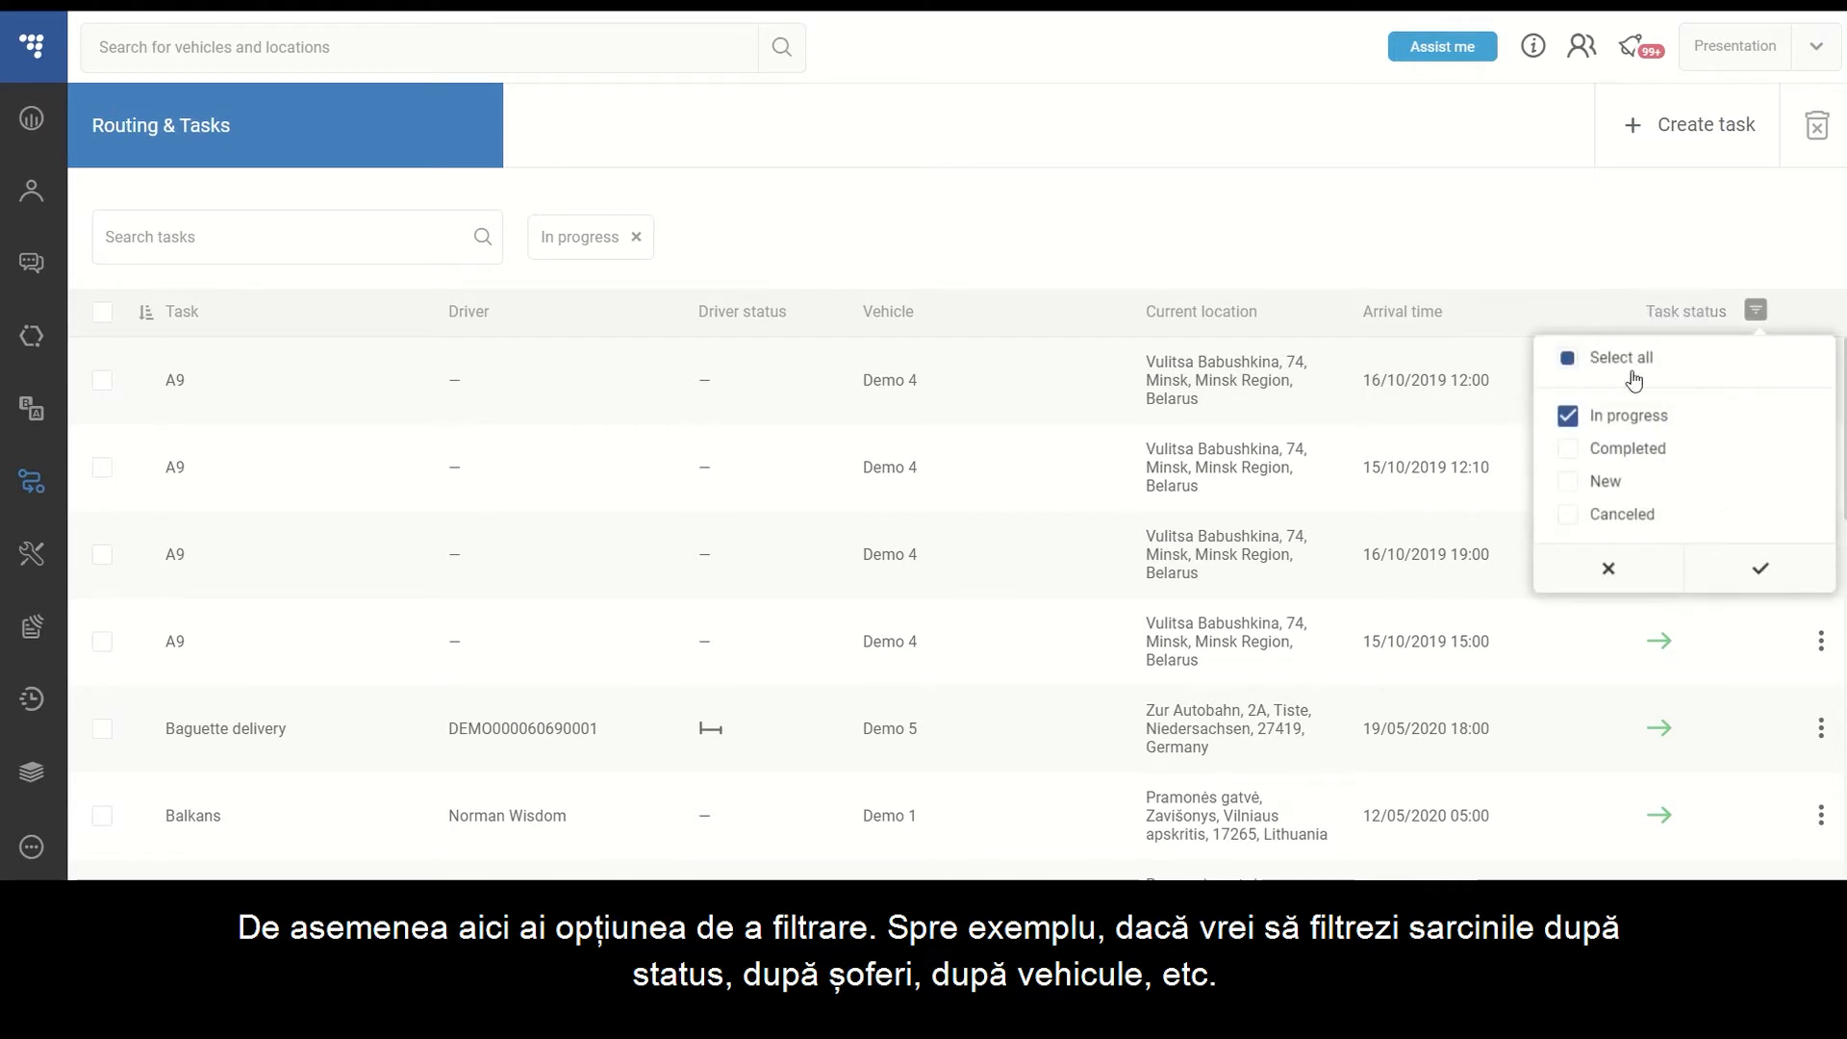
left_click(1568, 360)
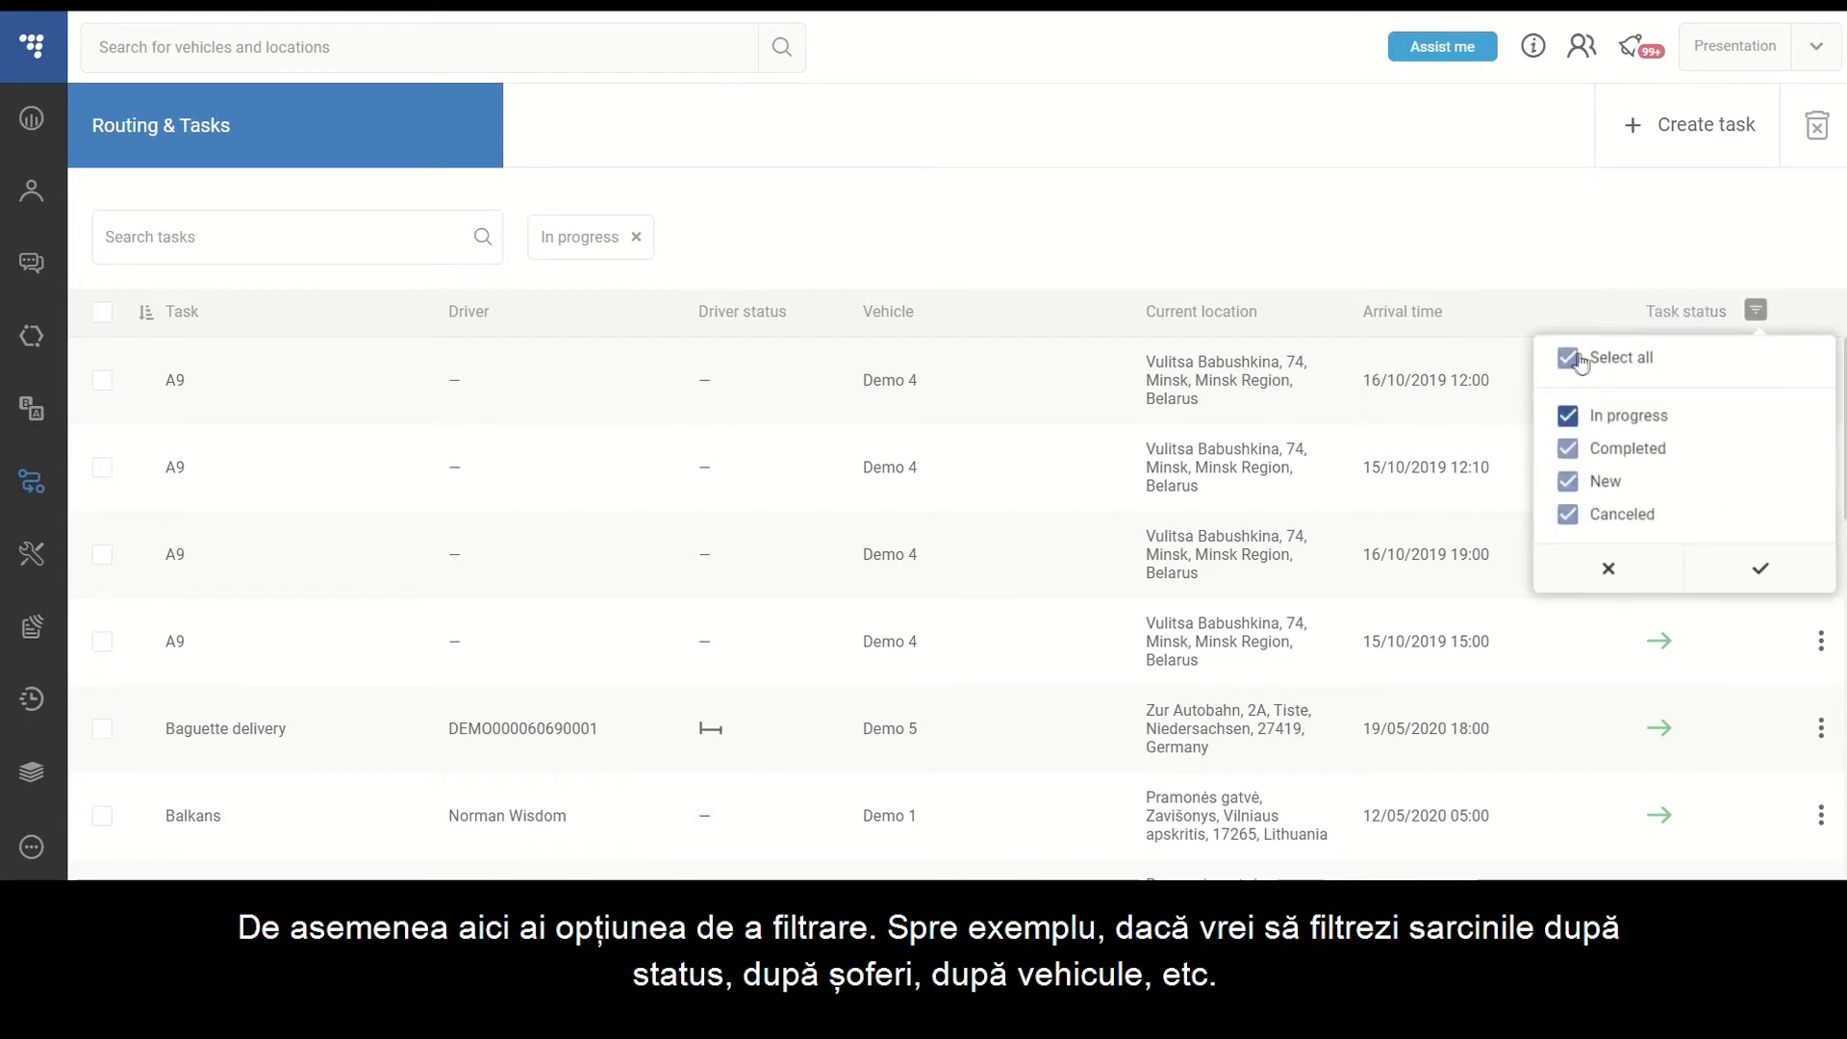
left_click(1760, 567)
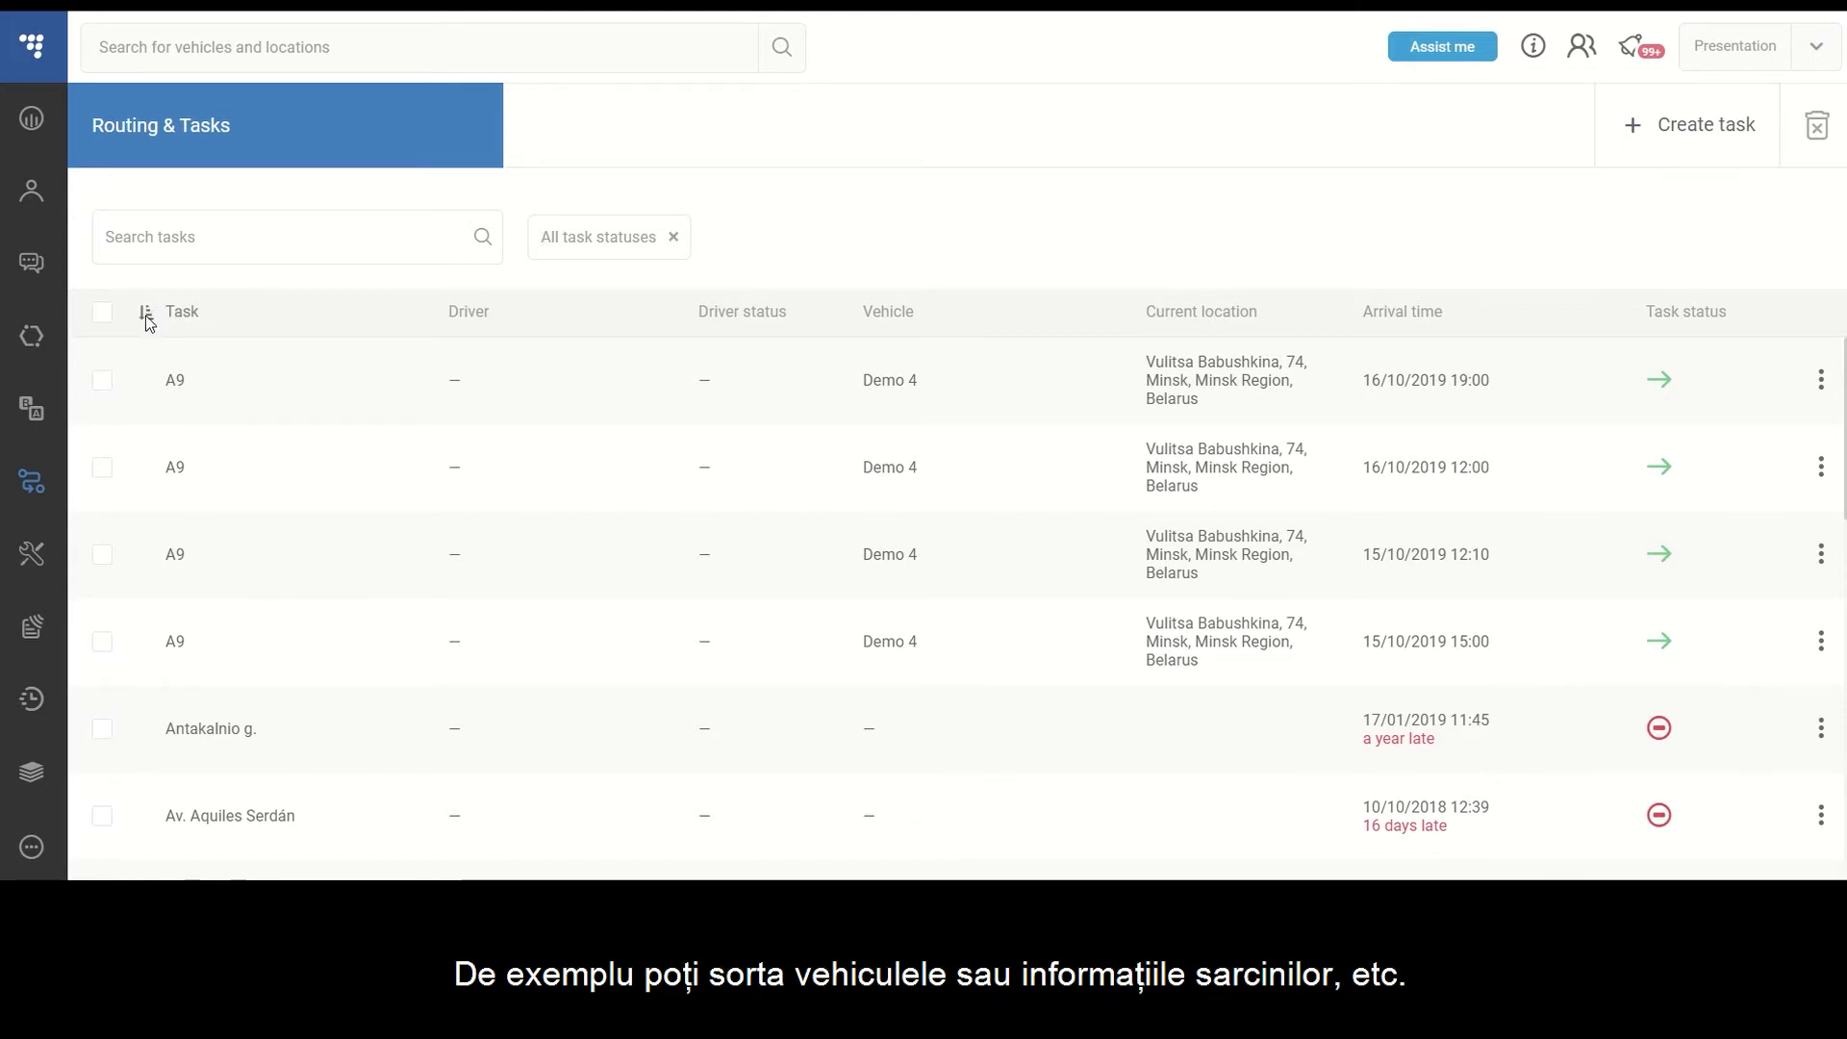
Sort the task list by task name in both orders, and by vehicle so that the Demo 1 tasks come first.
left_click(185, 325)
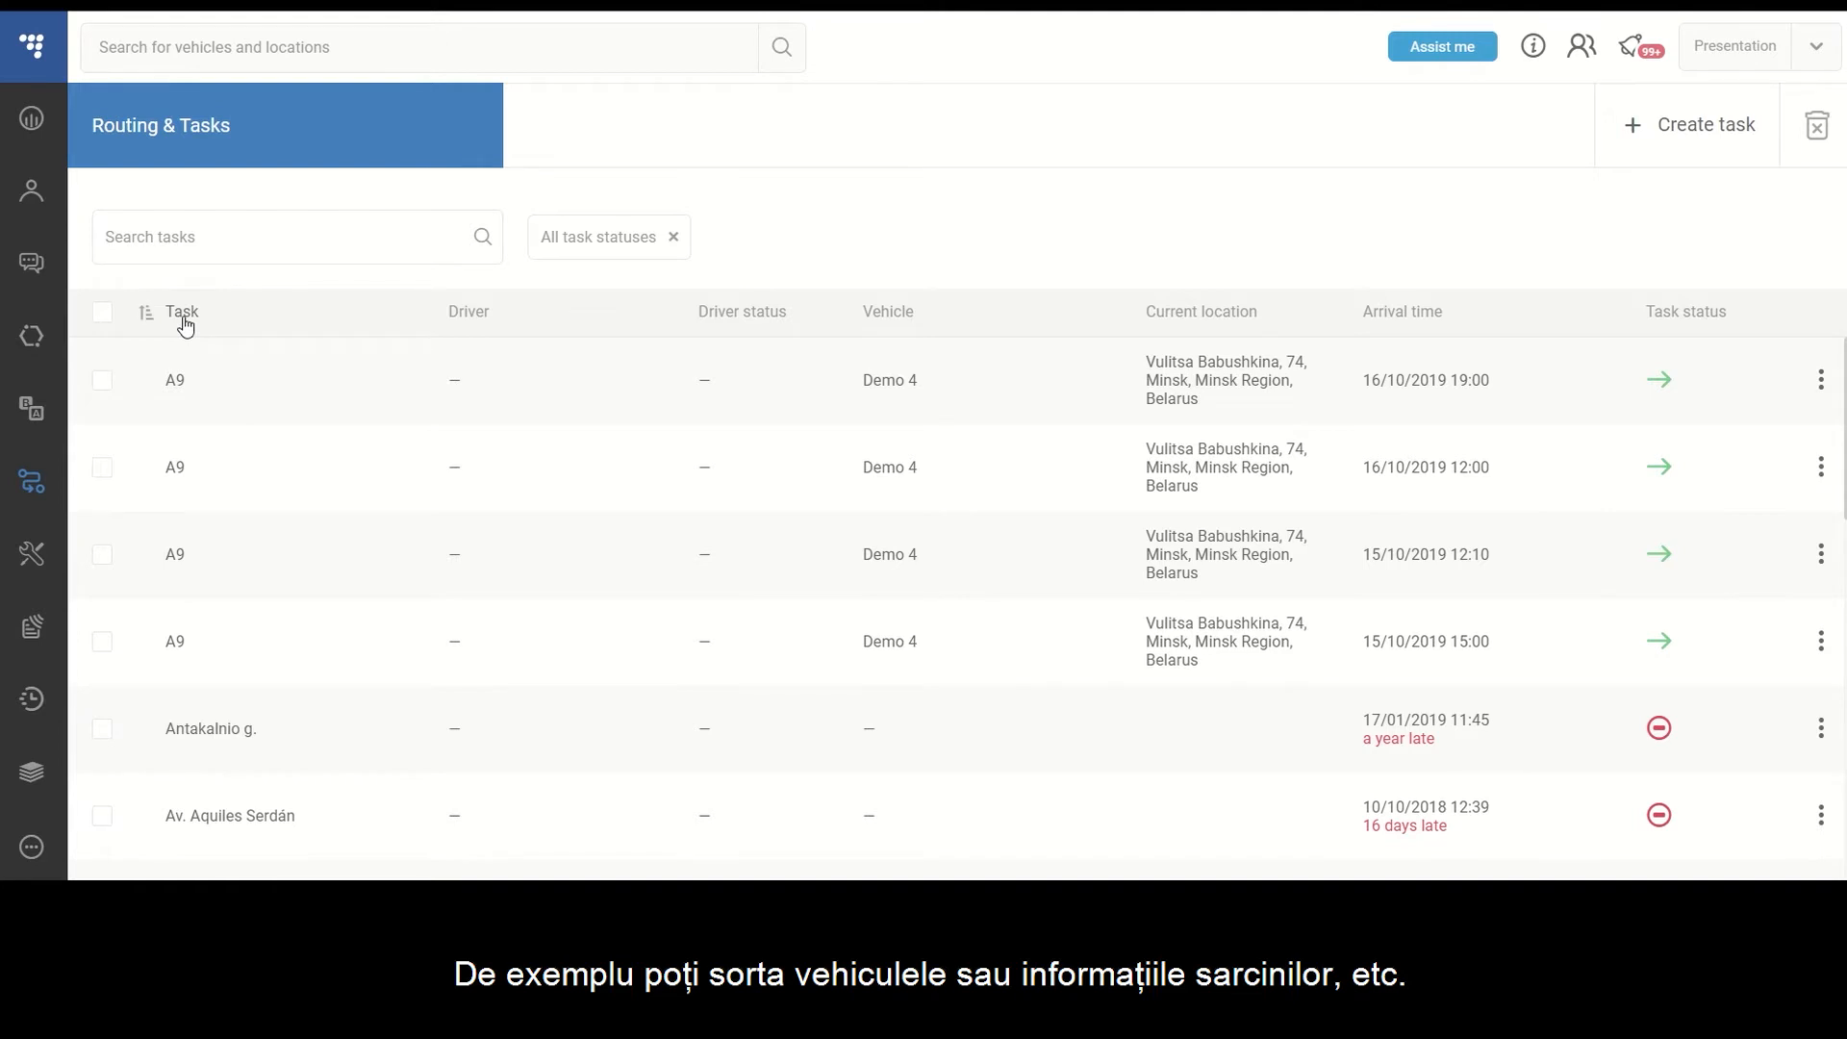
left_click(179, 323)
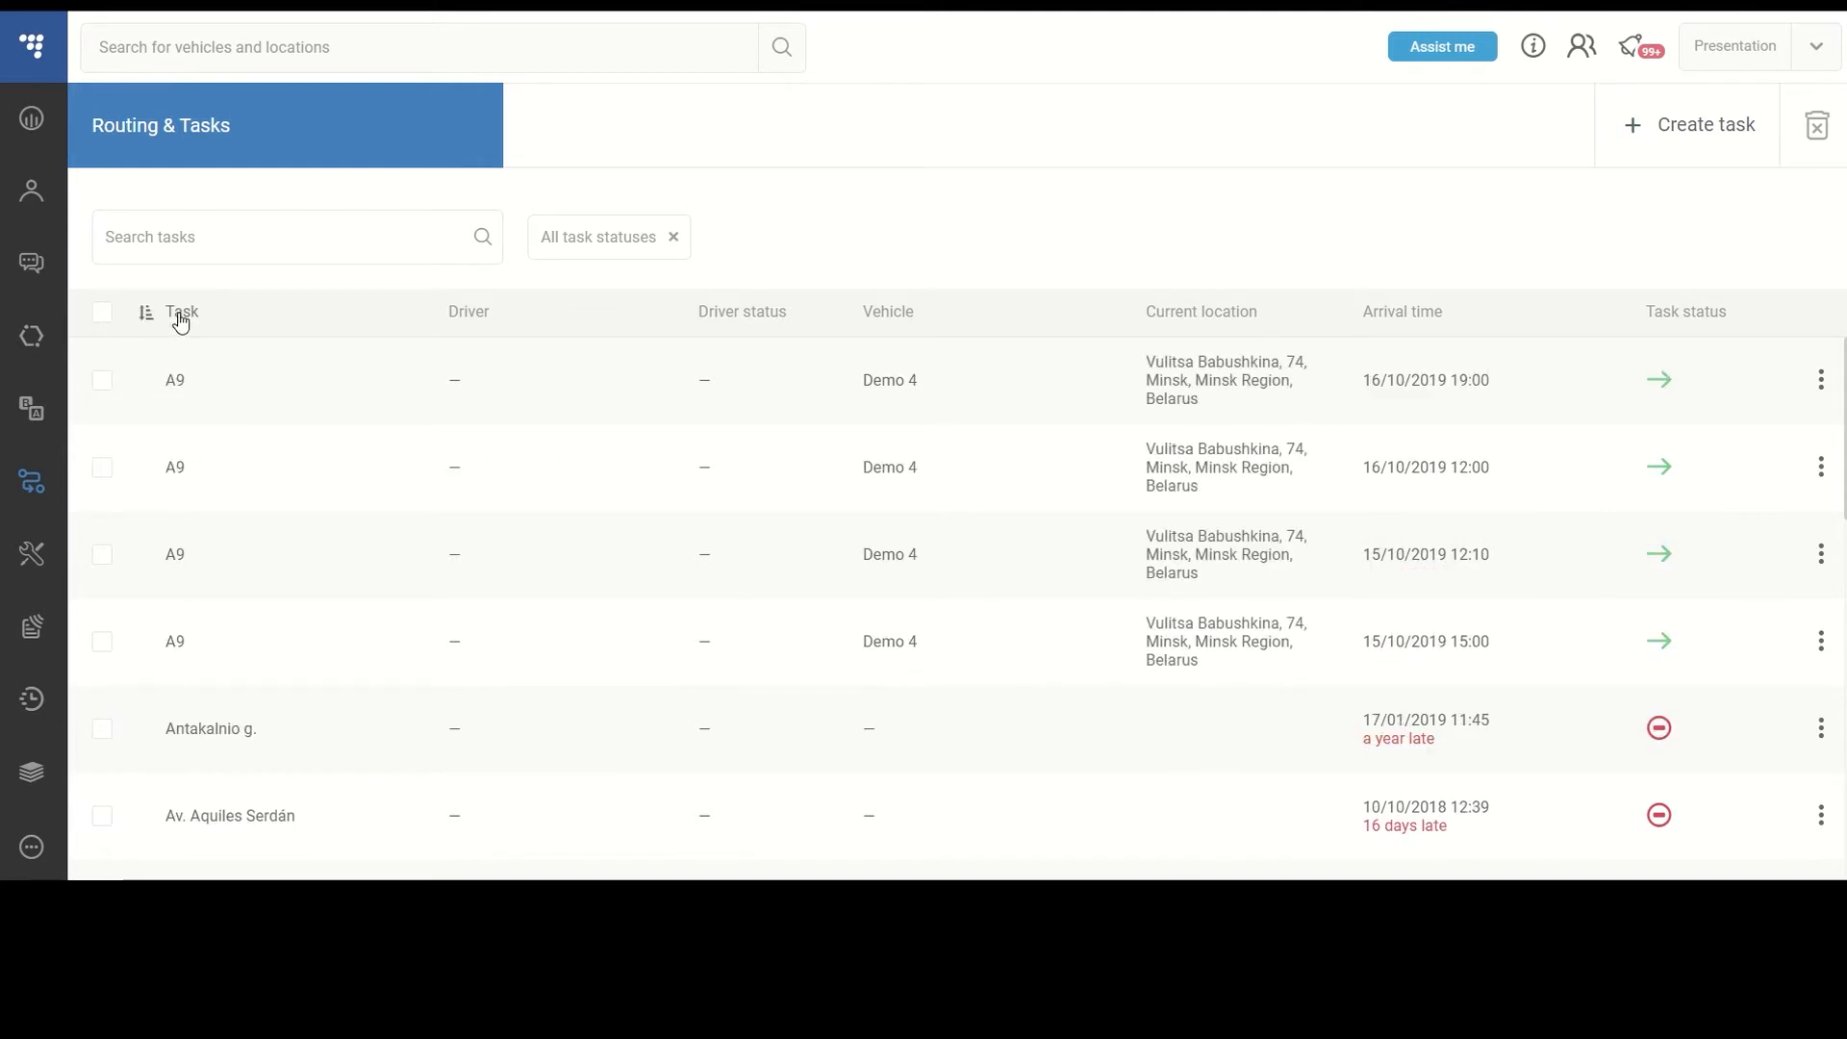
left_click(891, 318)
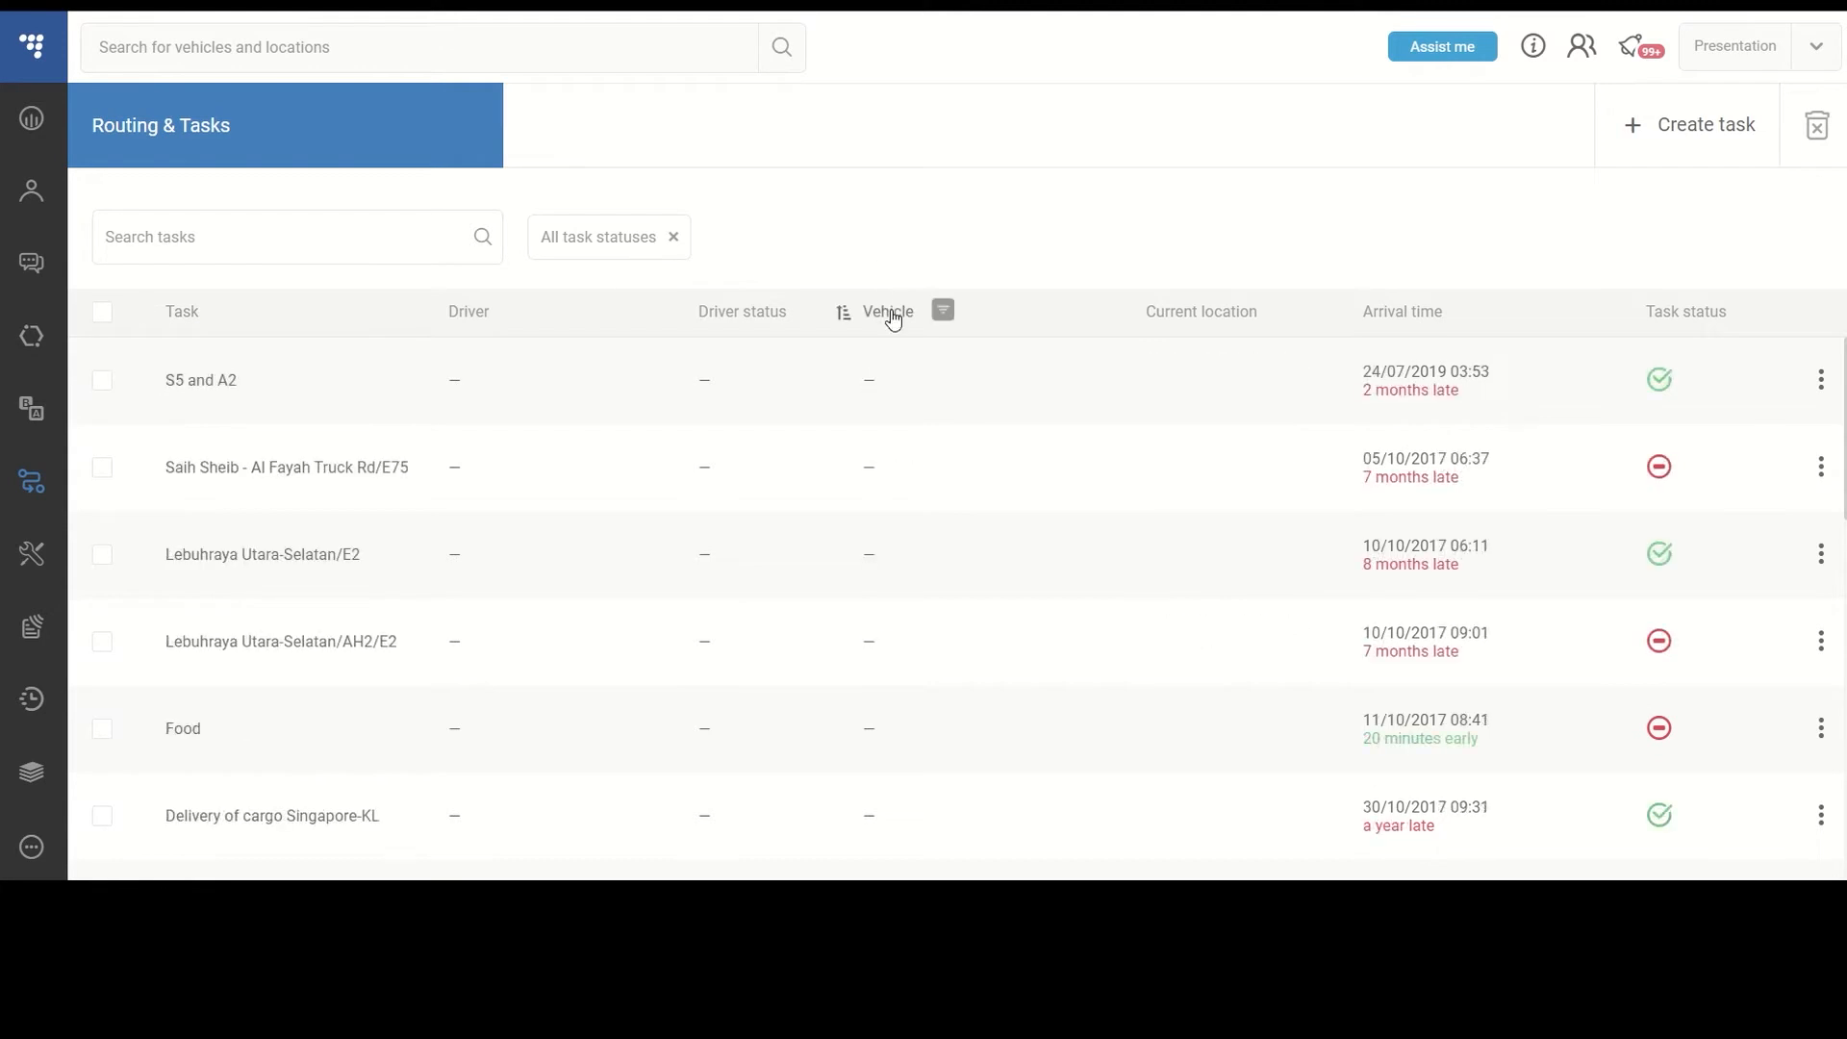
left_click(890, 314)
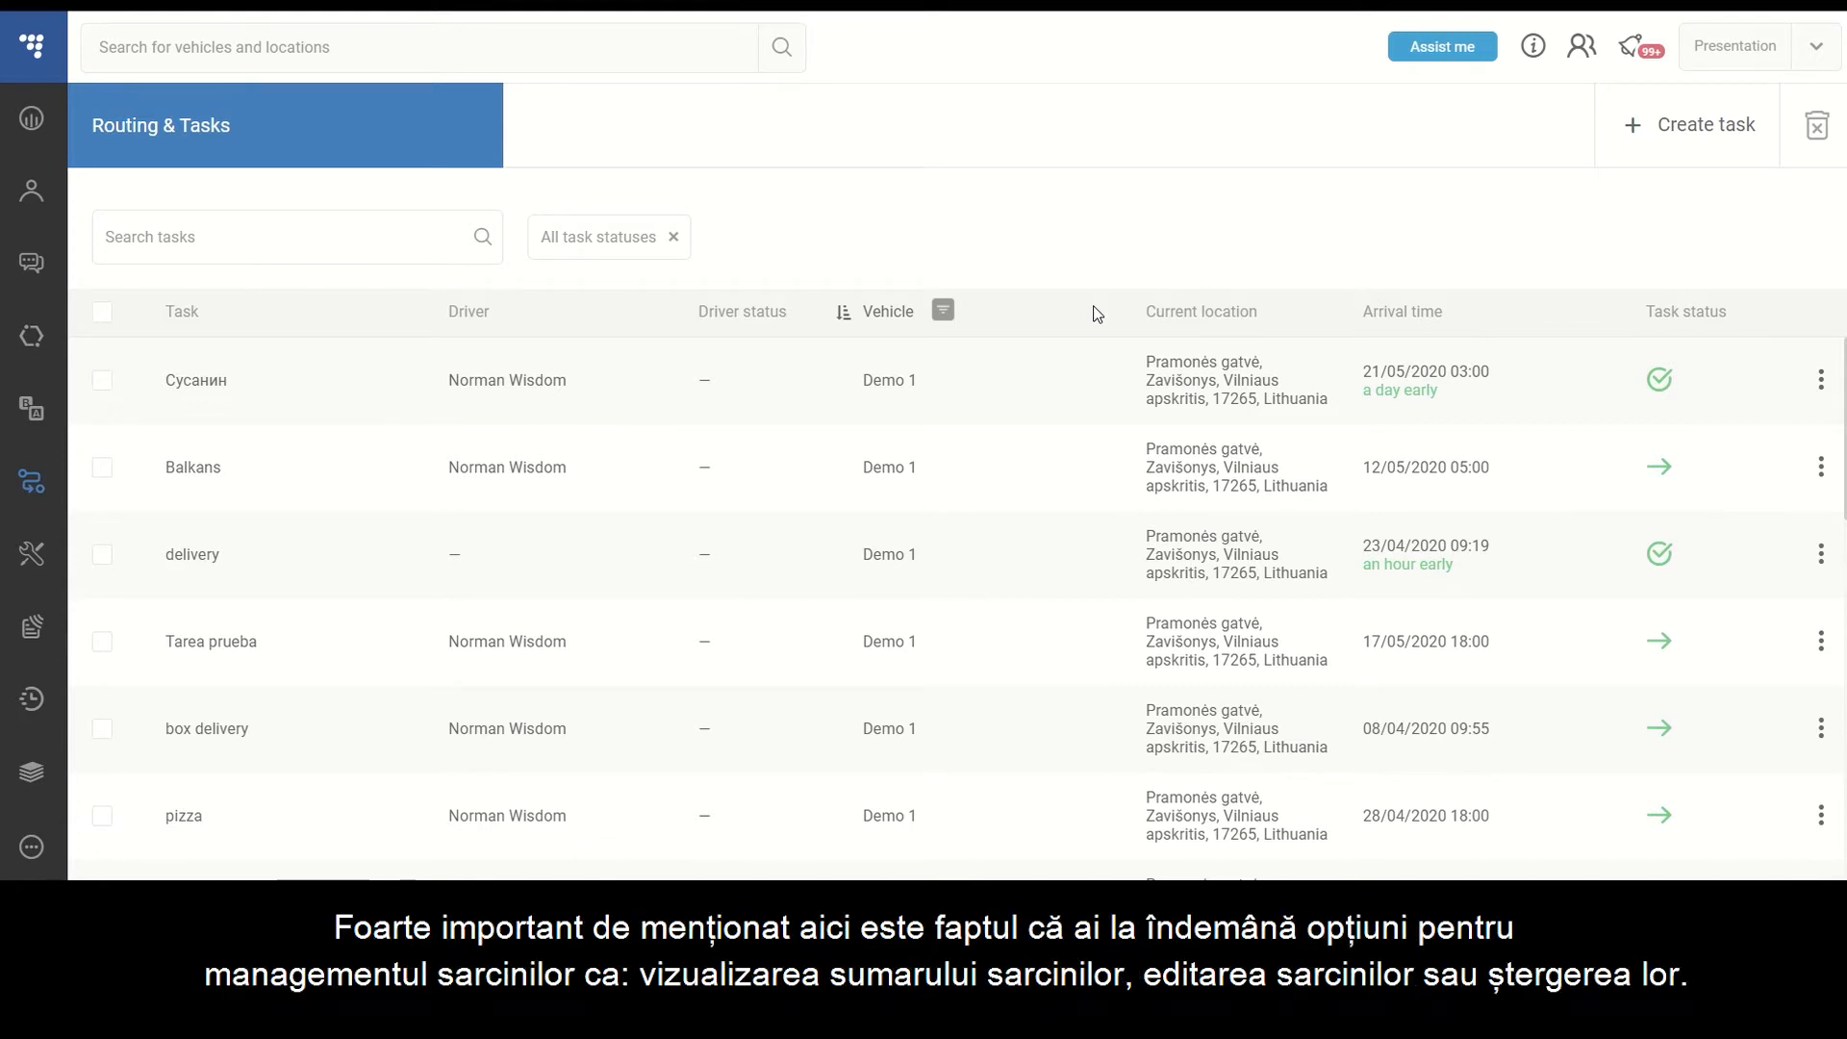
View the task summary of the first task in the list and close it.
left_click(1820, 381)
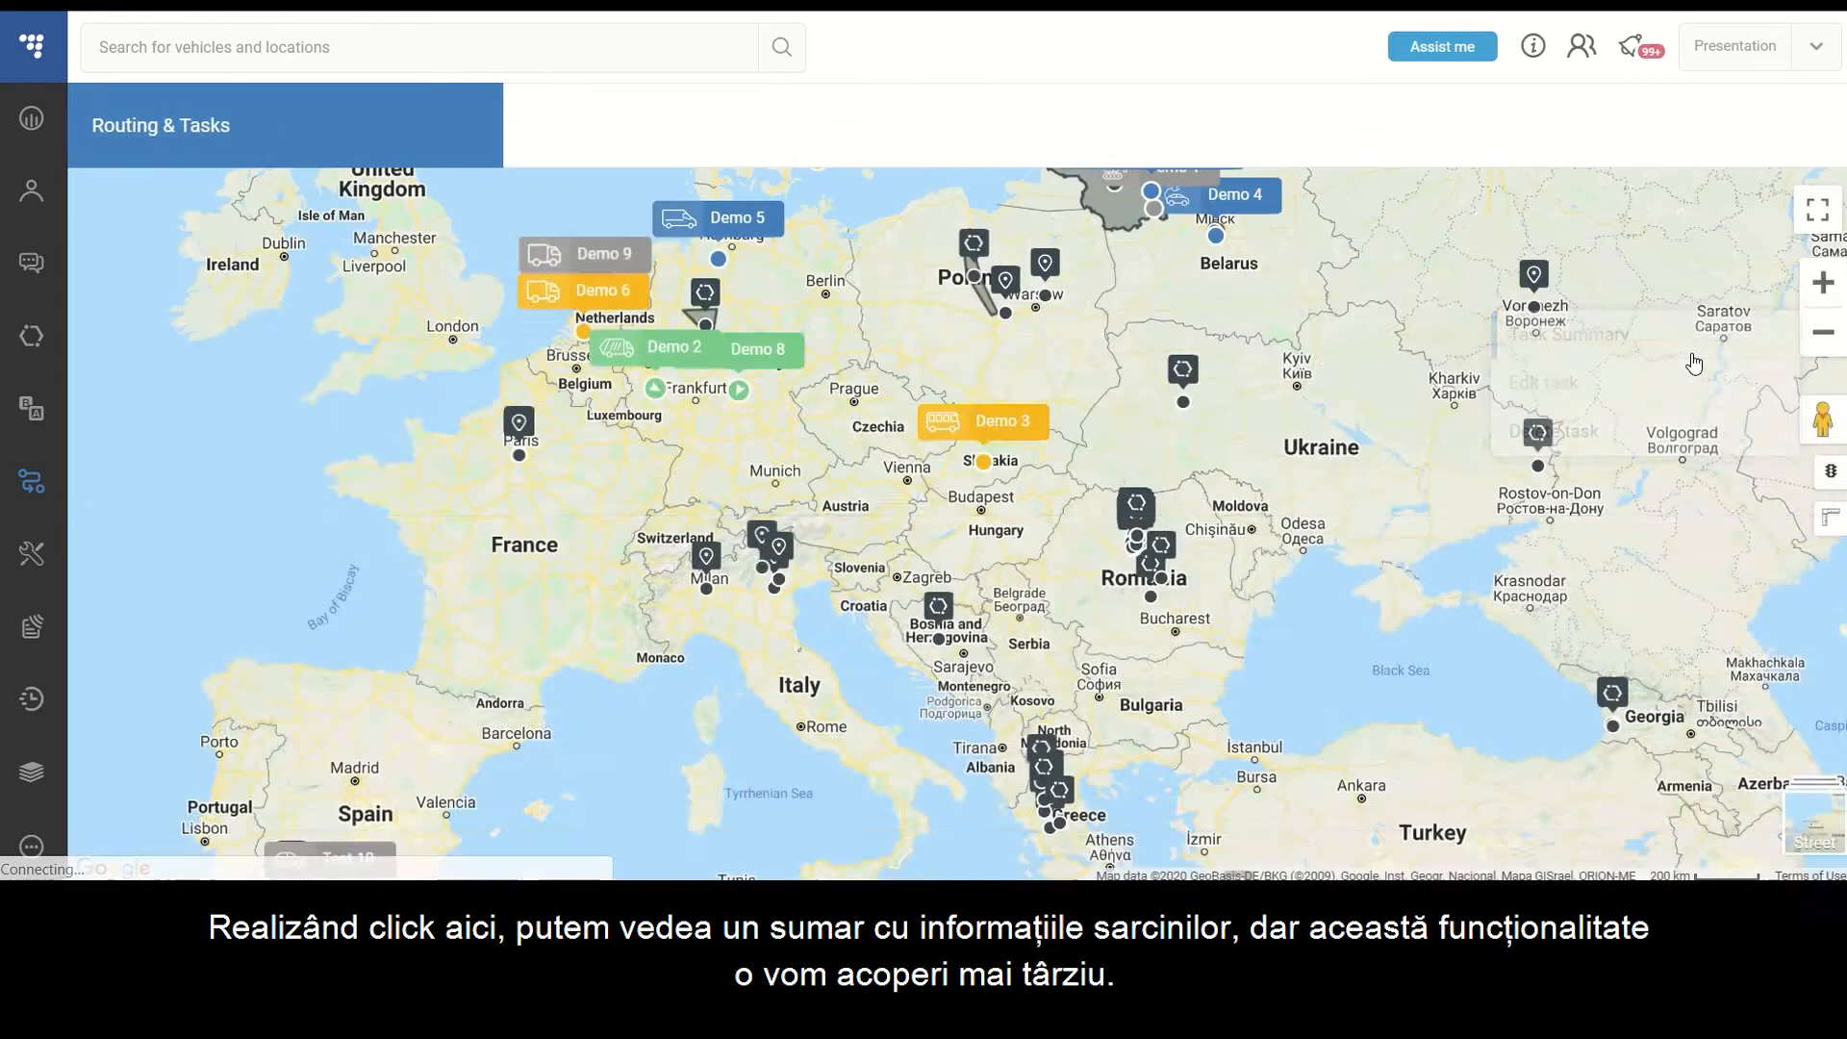
left_click(1695, 362)
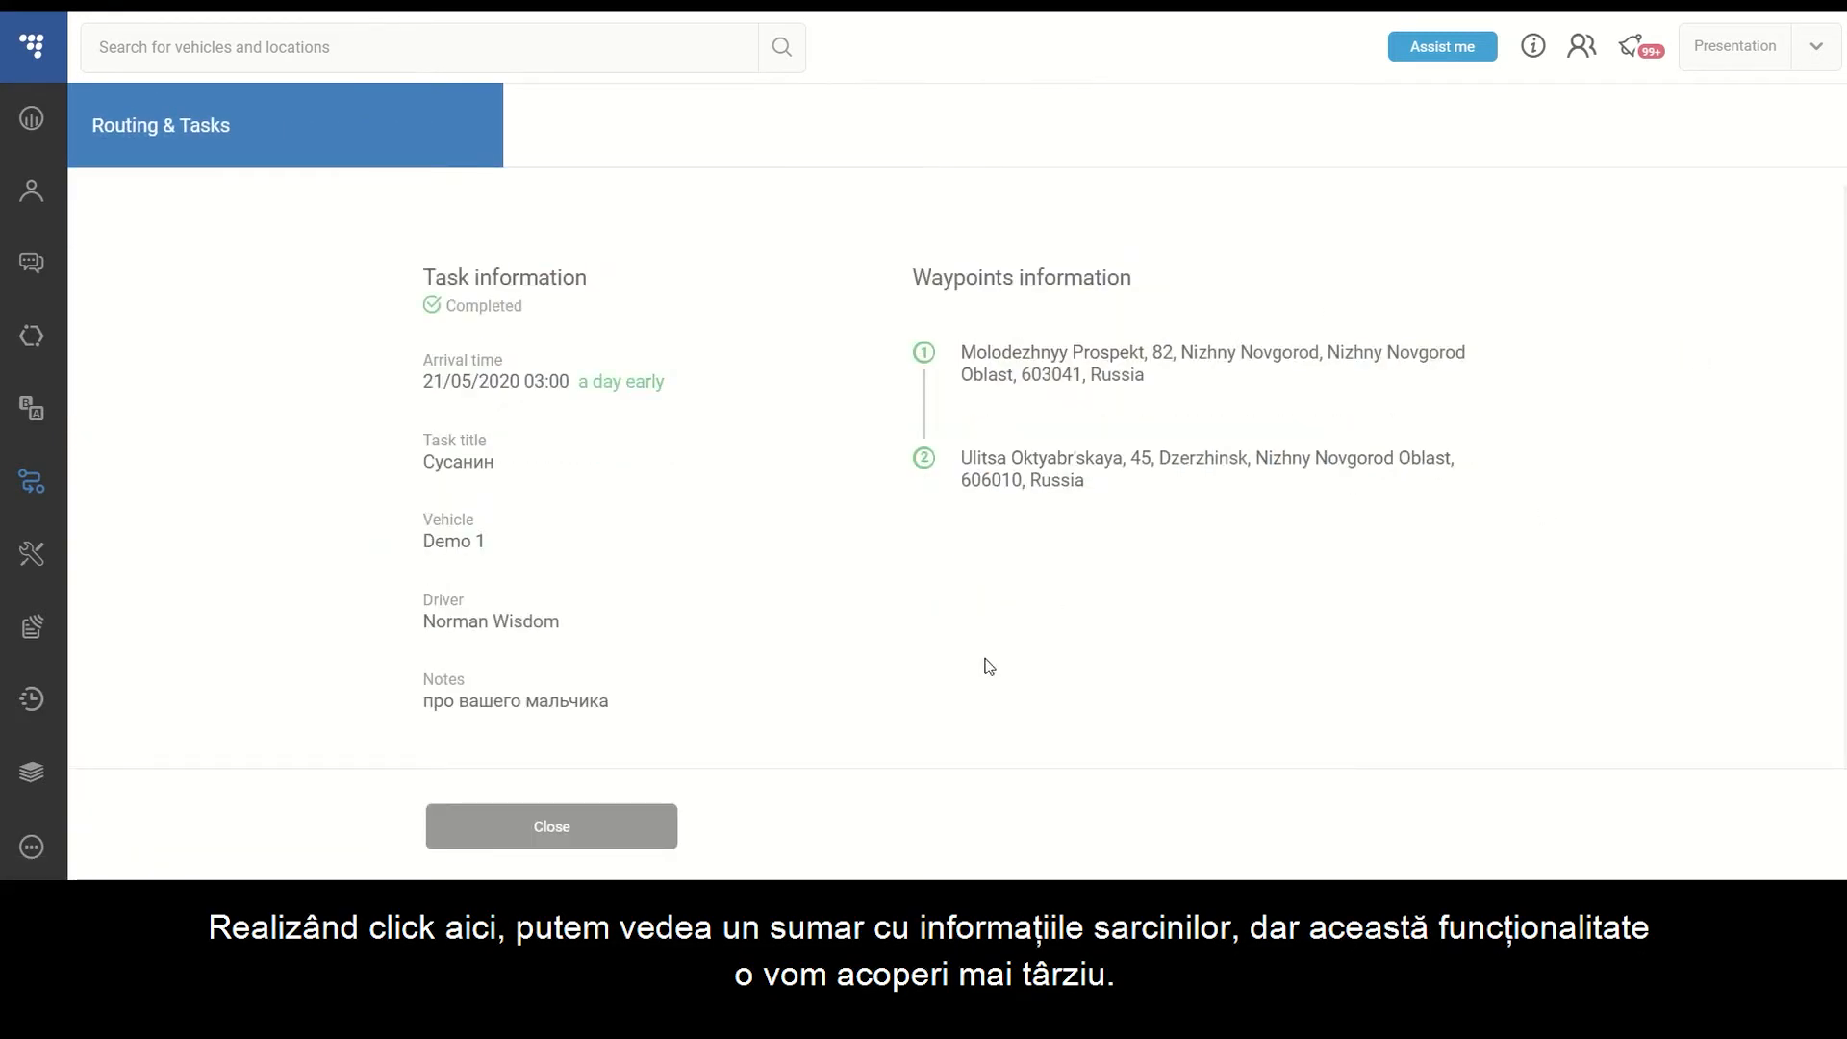
left_click(567, 830)
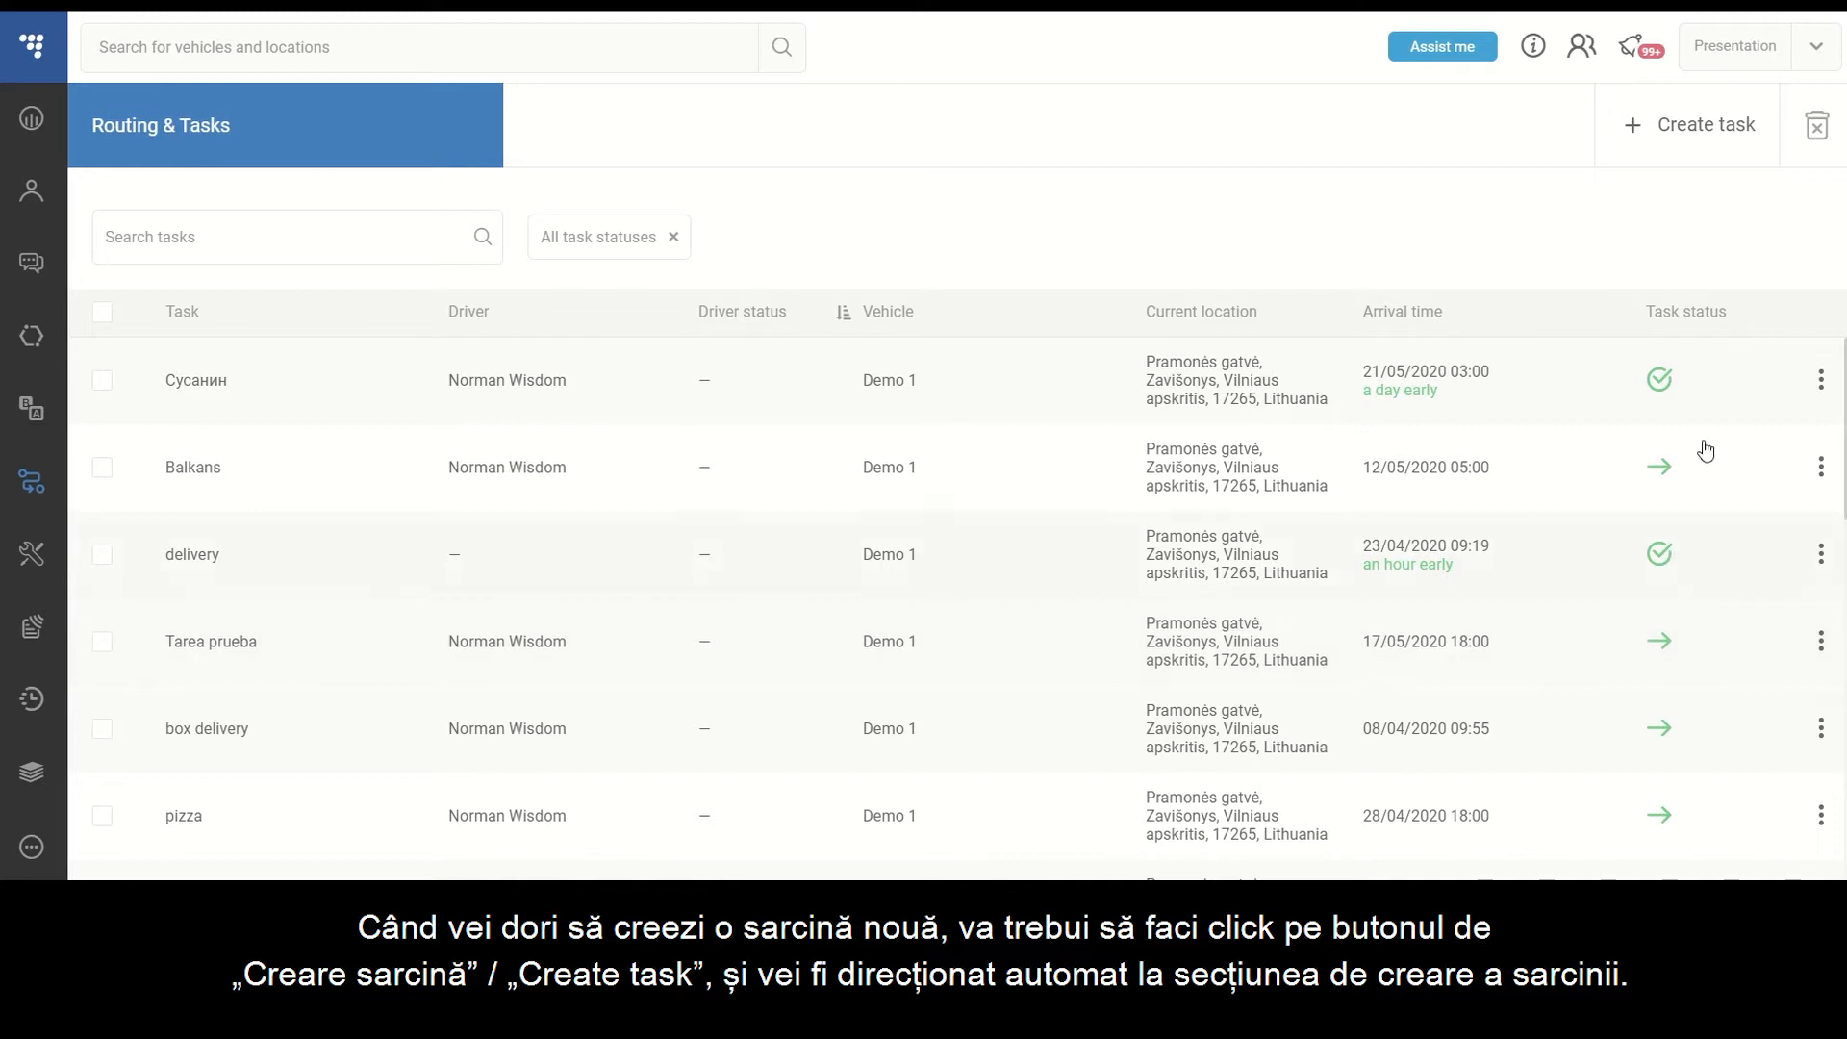
Start creating a new task and bring up the direction options for a map point just east of Stuttgart.
left_click(1705, 125)
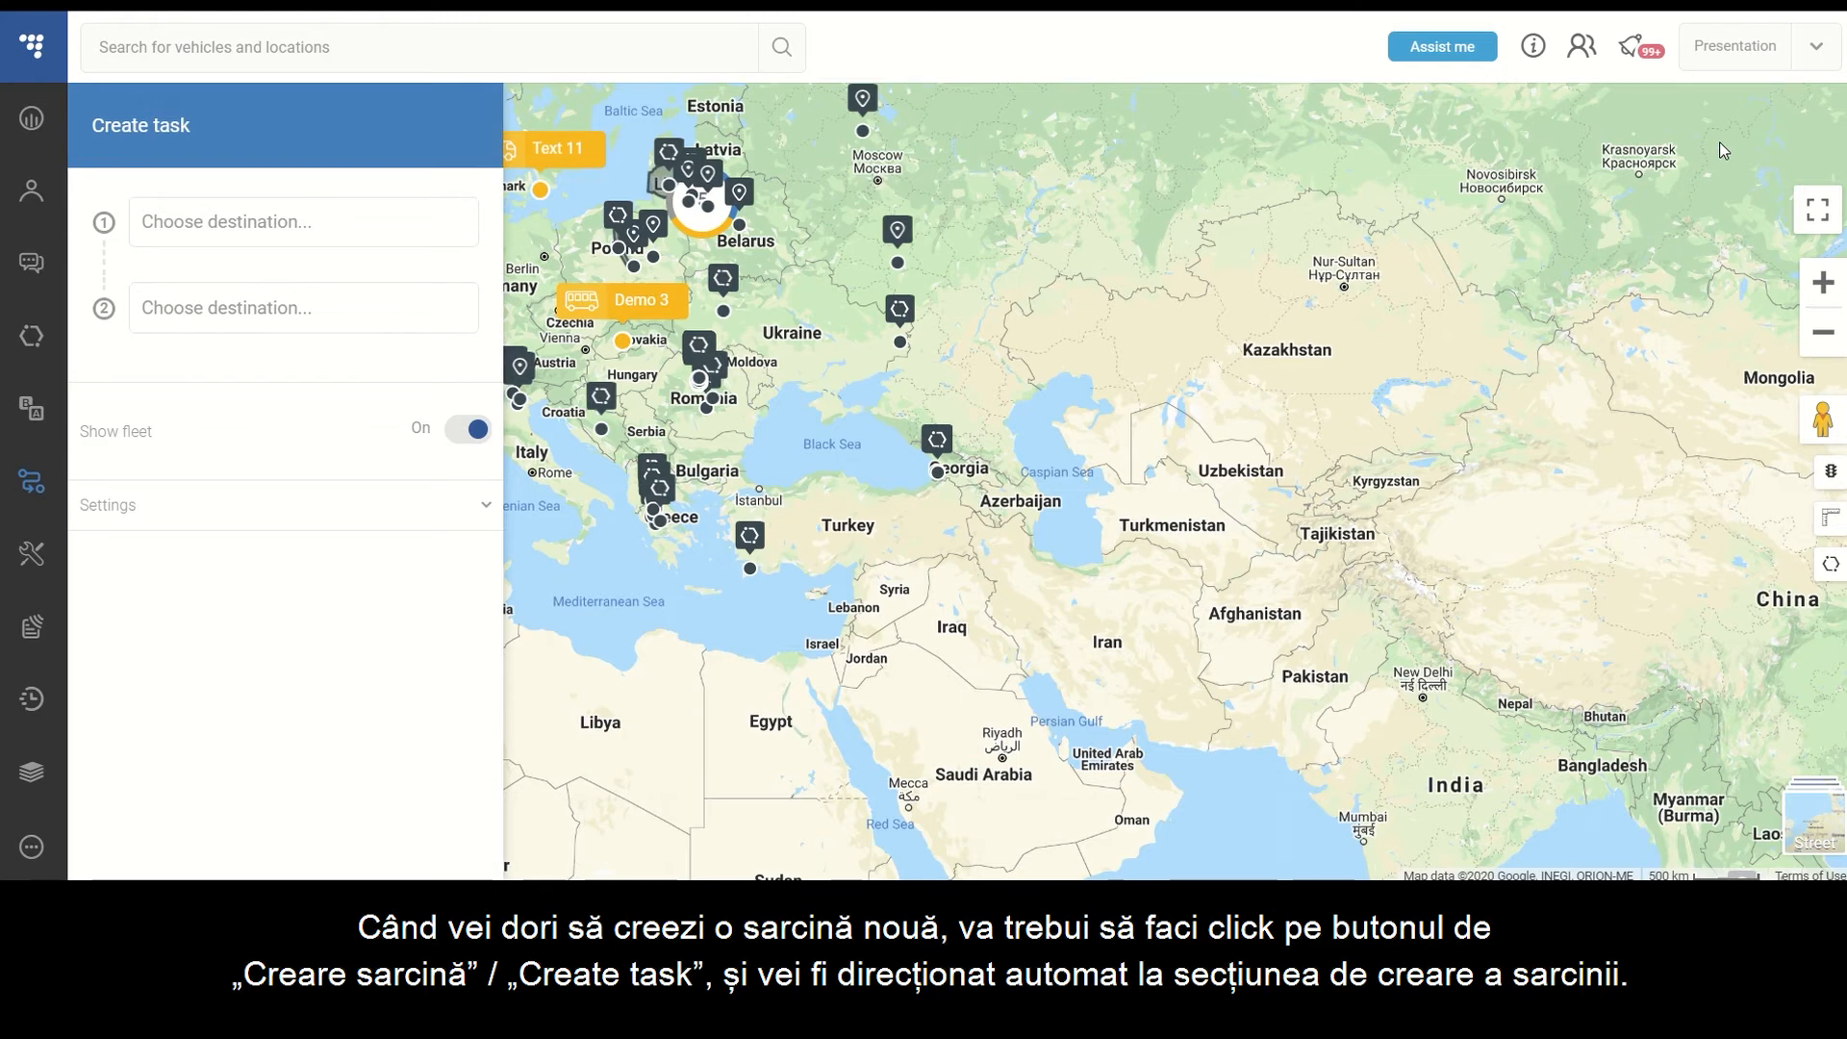
left_click_drag(775, 242, 1220, 321)
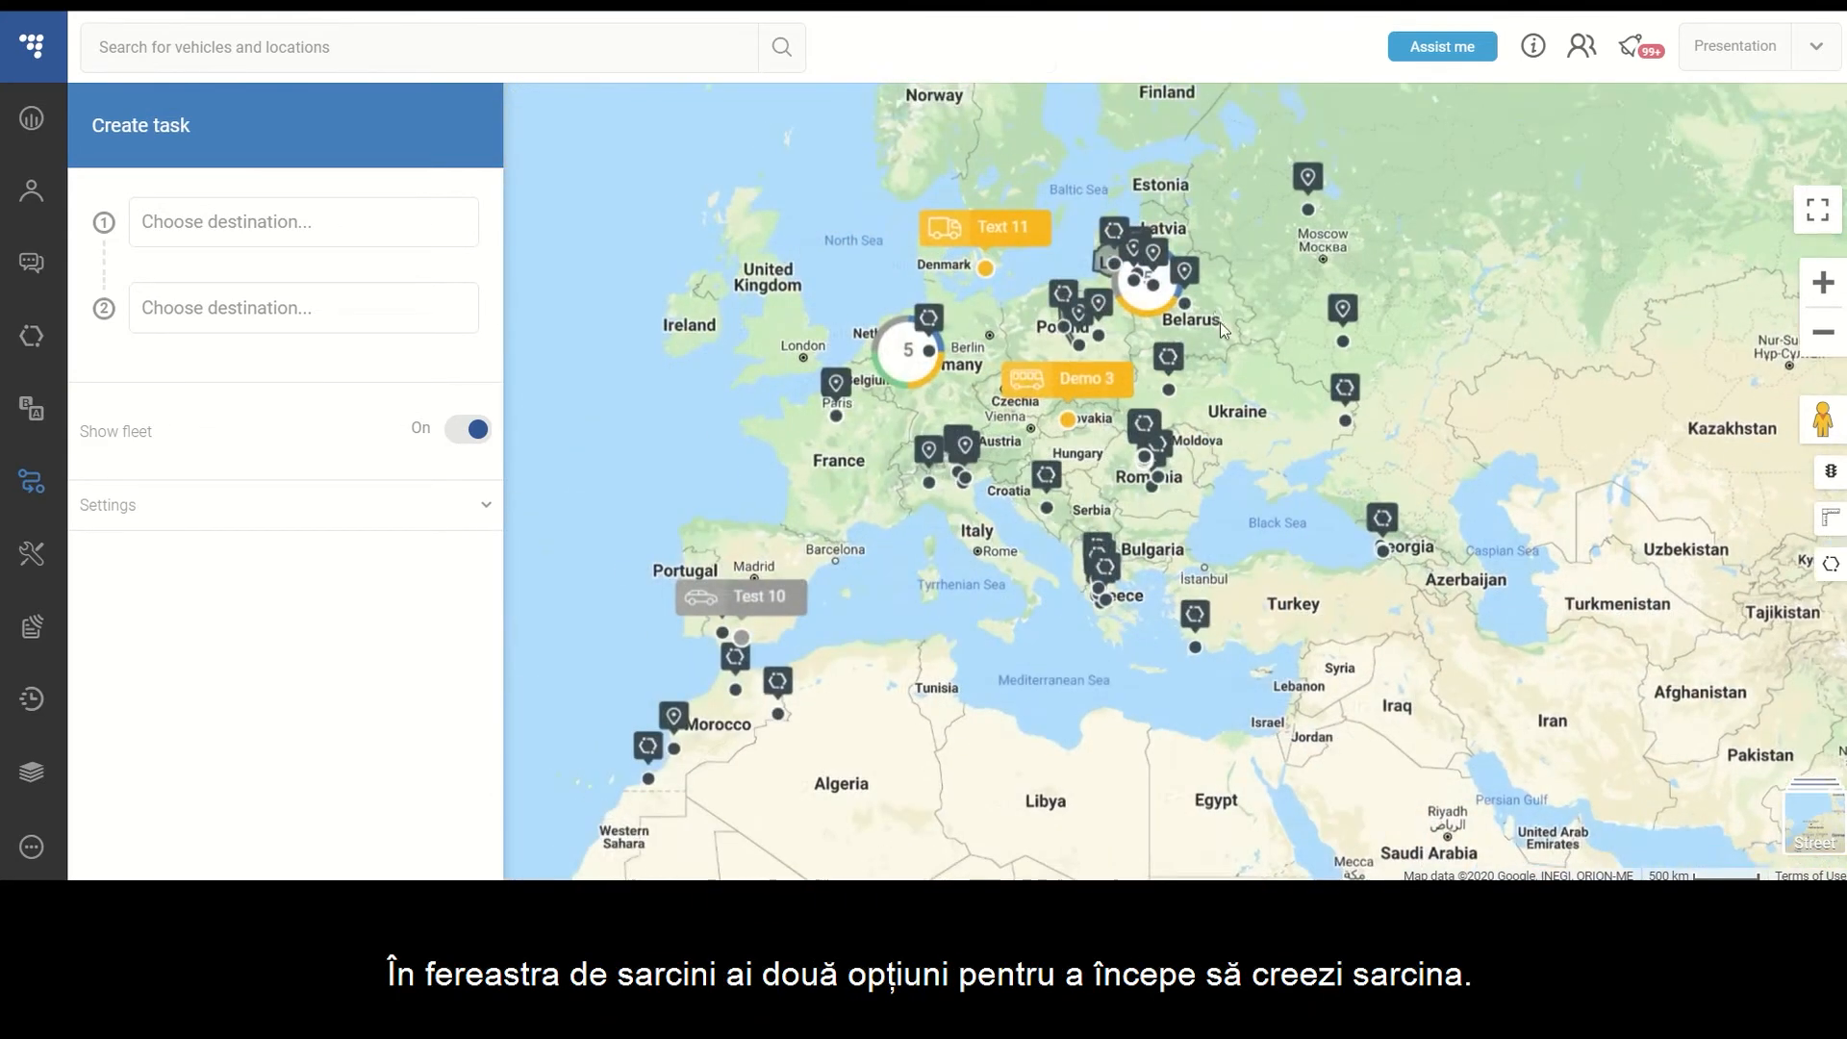
scroll(1105, 387, "up", 3)
left_click_drag(877, 377, 1358, 309)
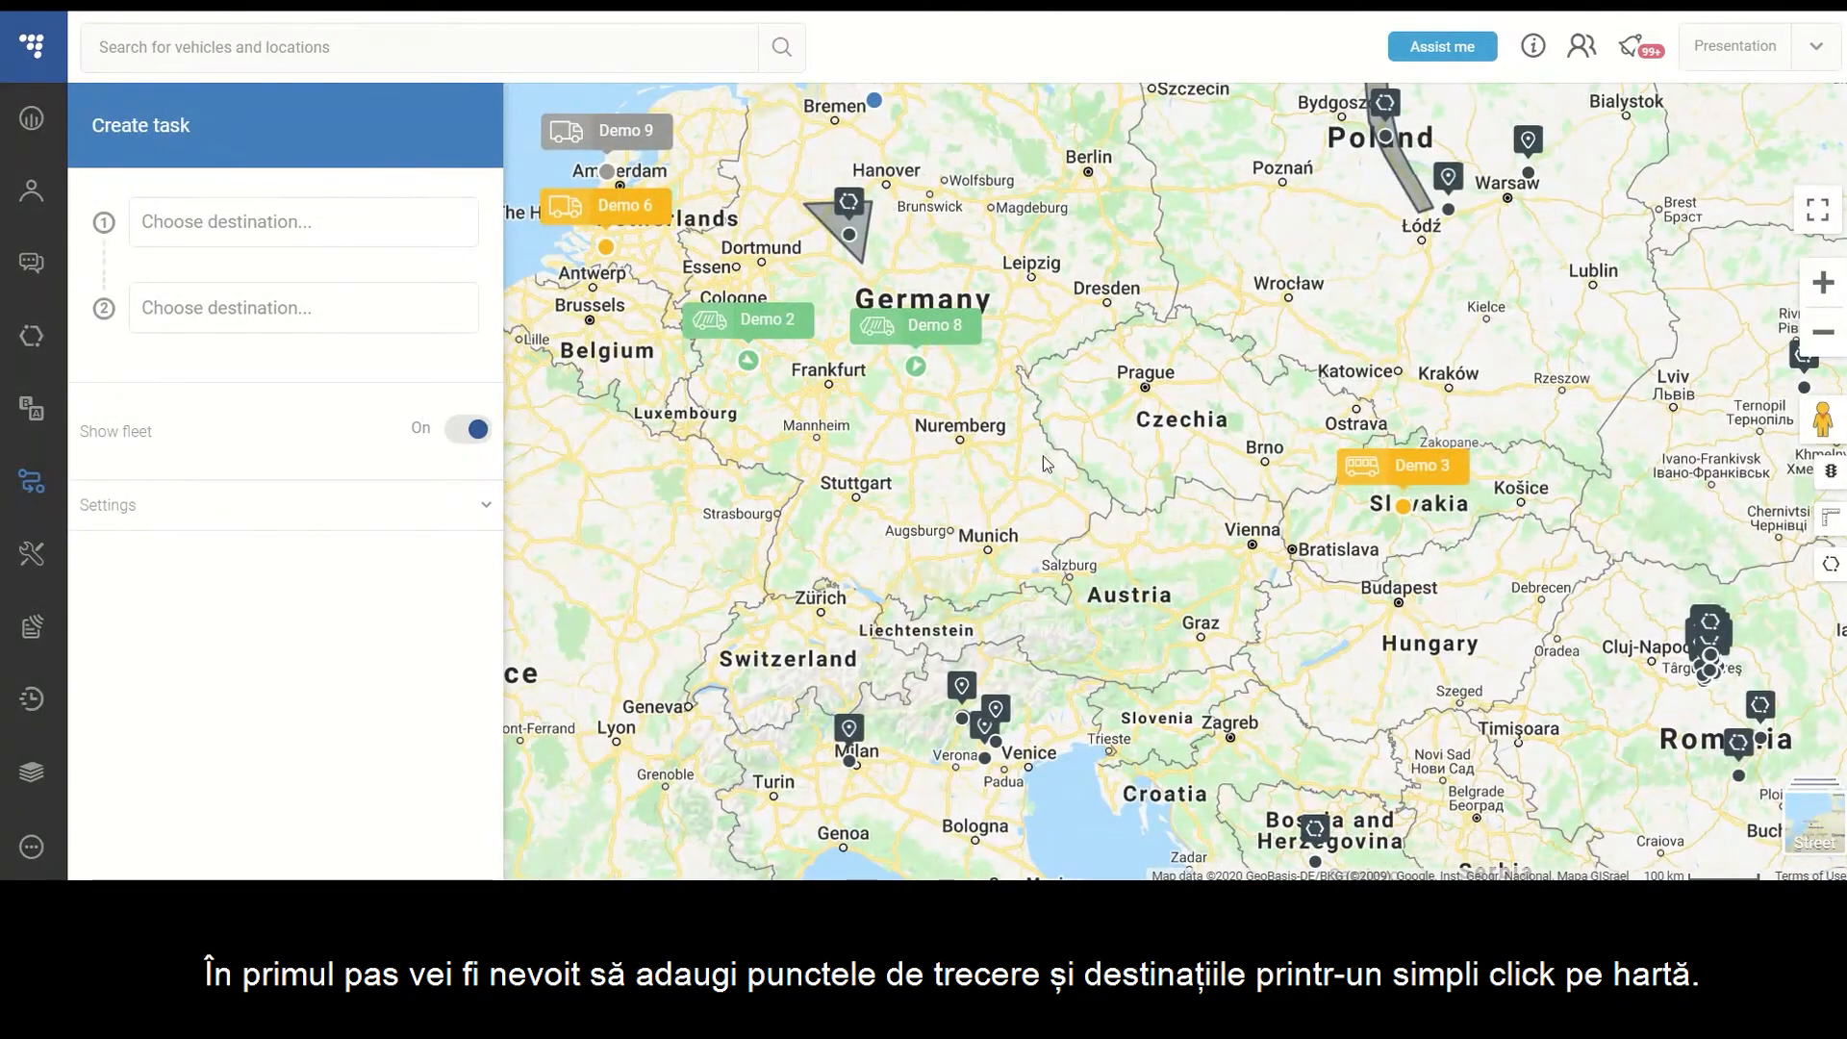
left_click(912, 489)
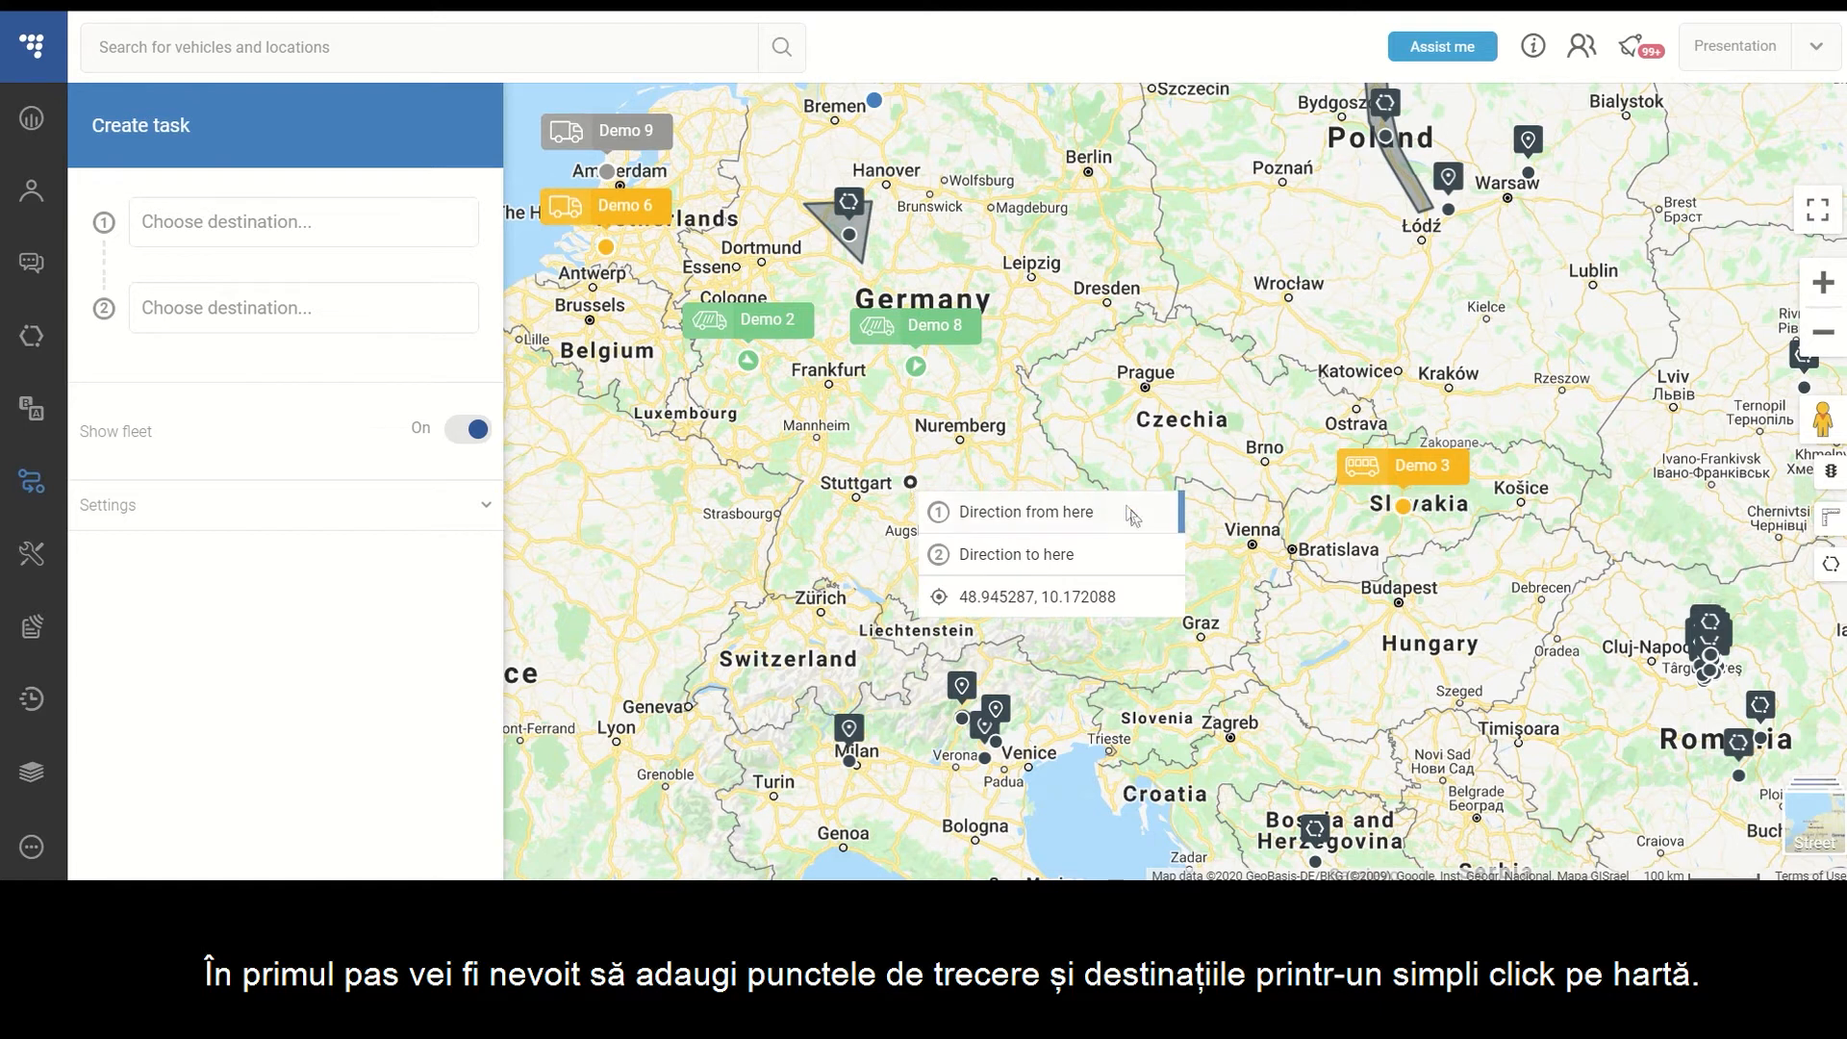
left_click(967, 457)
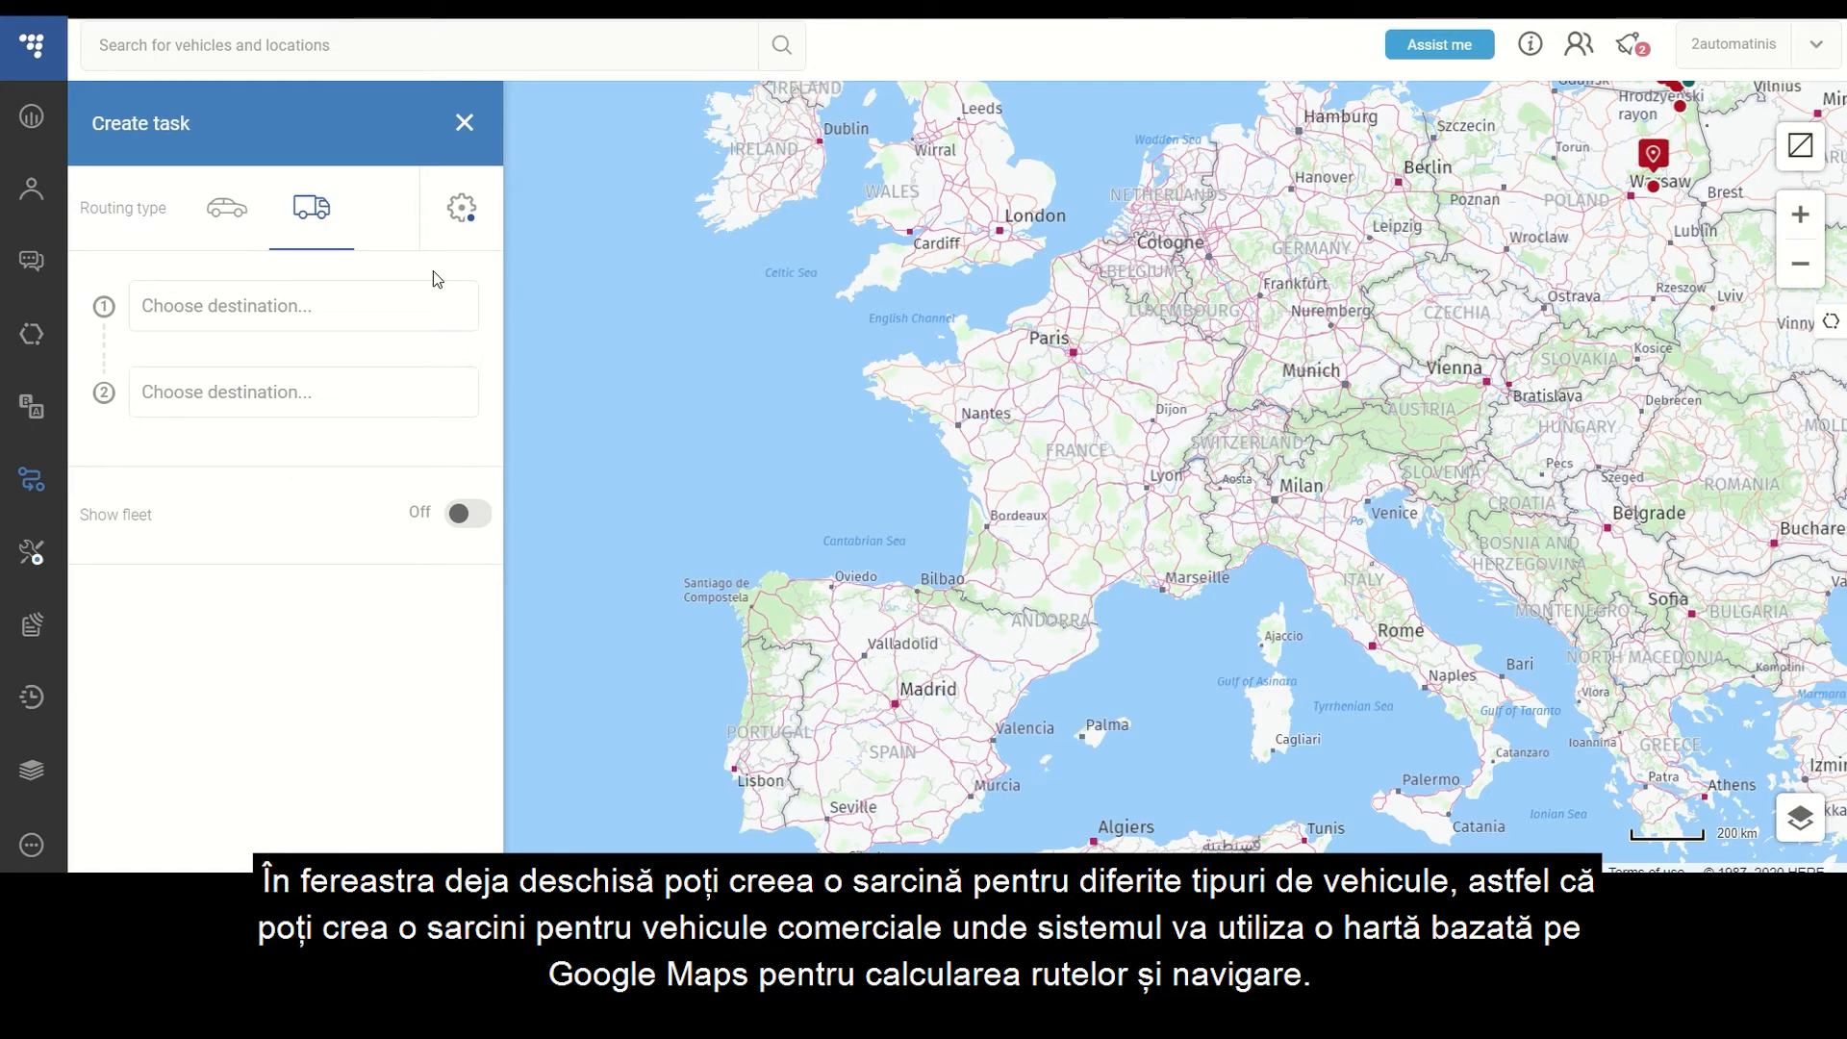
Switch the new task's routing type to light commercial vehicle and back to truck.
left_click(227, 228)
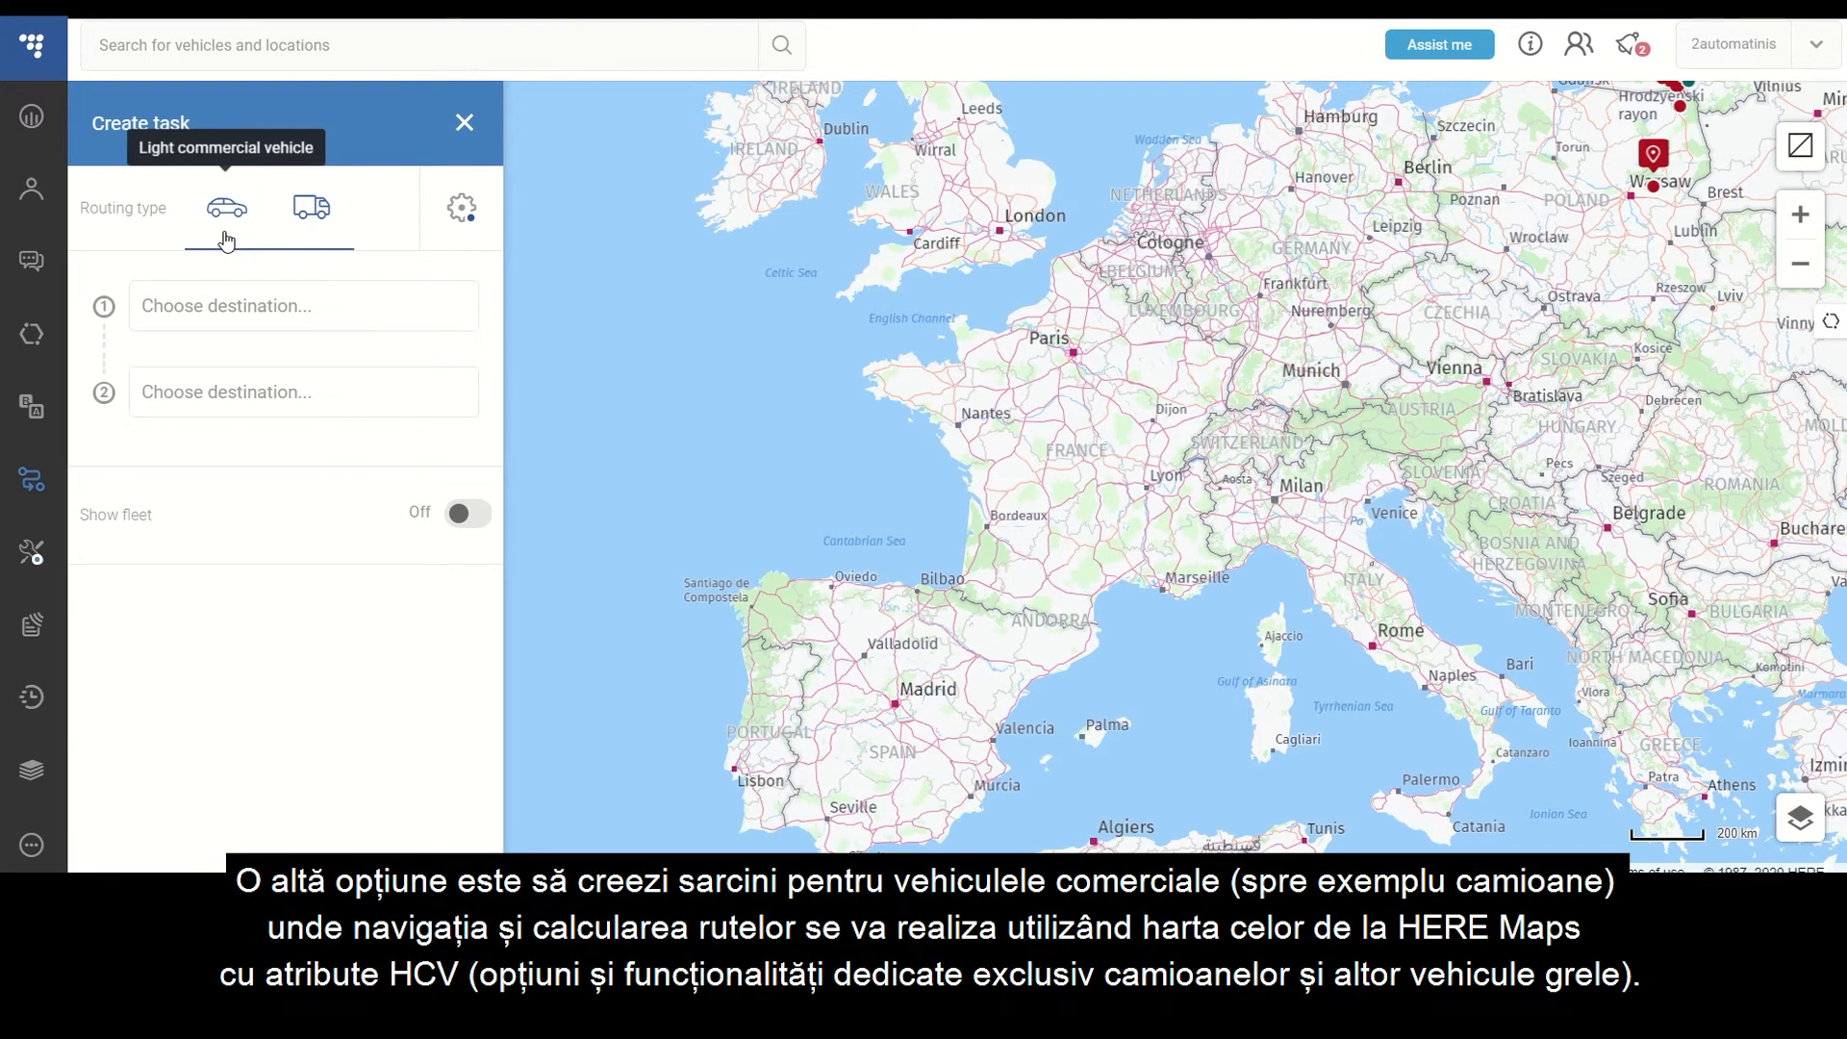
left_click(322, 231)
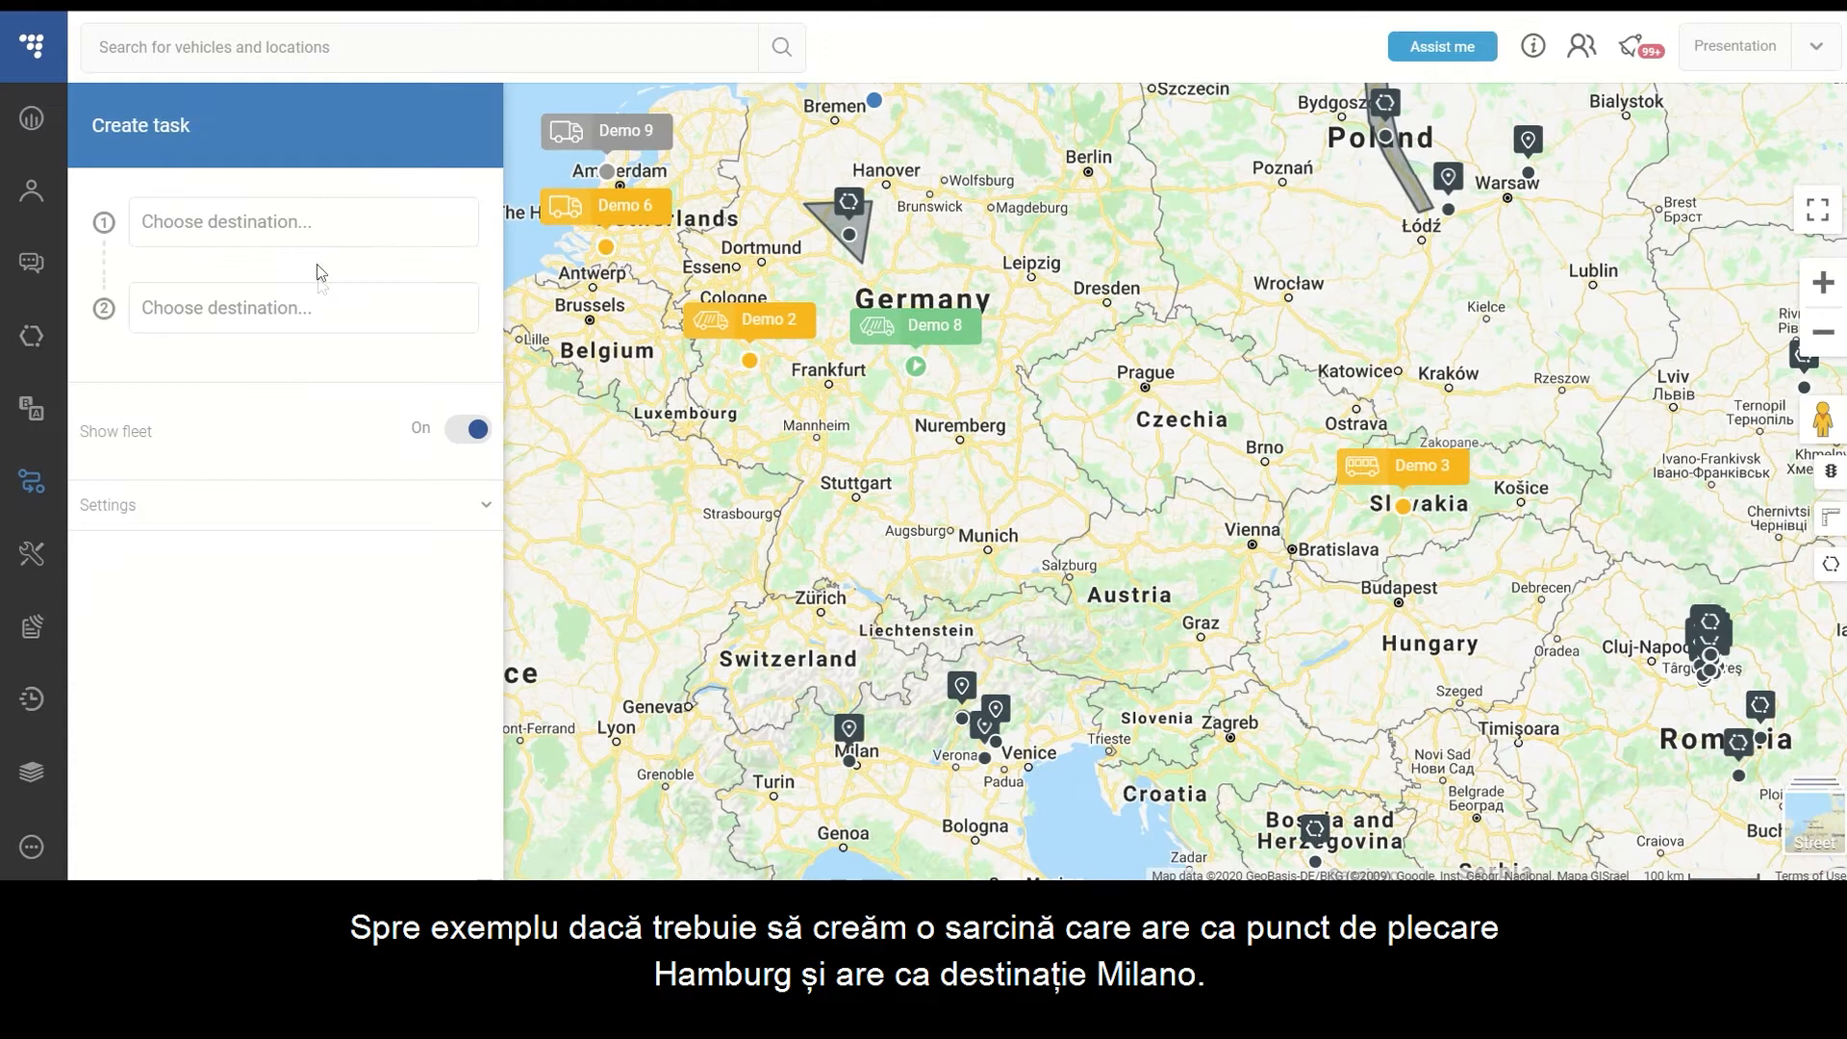
Set the task's starting point to Hamburg, Hamburg, Germany and its destination to Milan, Lombardy, Italy.
left_click(318, 225)
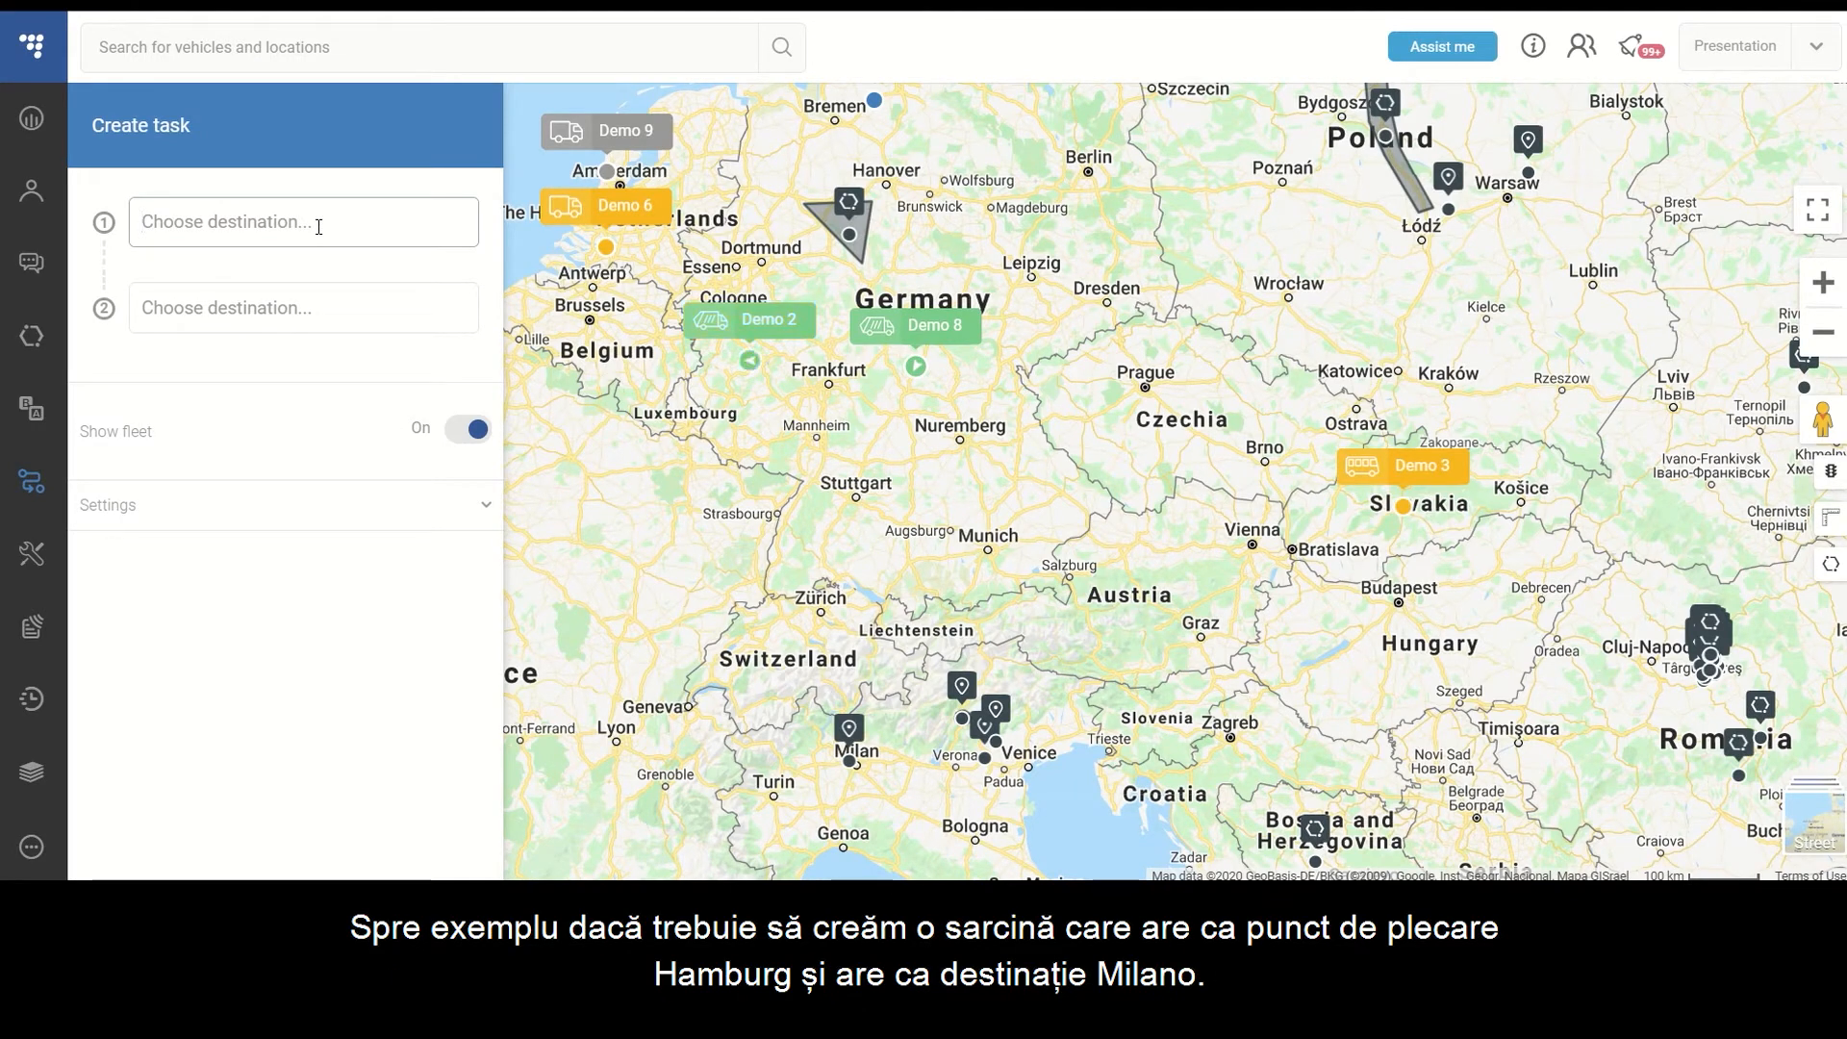
type("Hamburg")
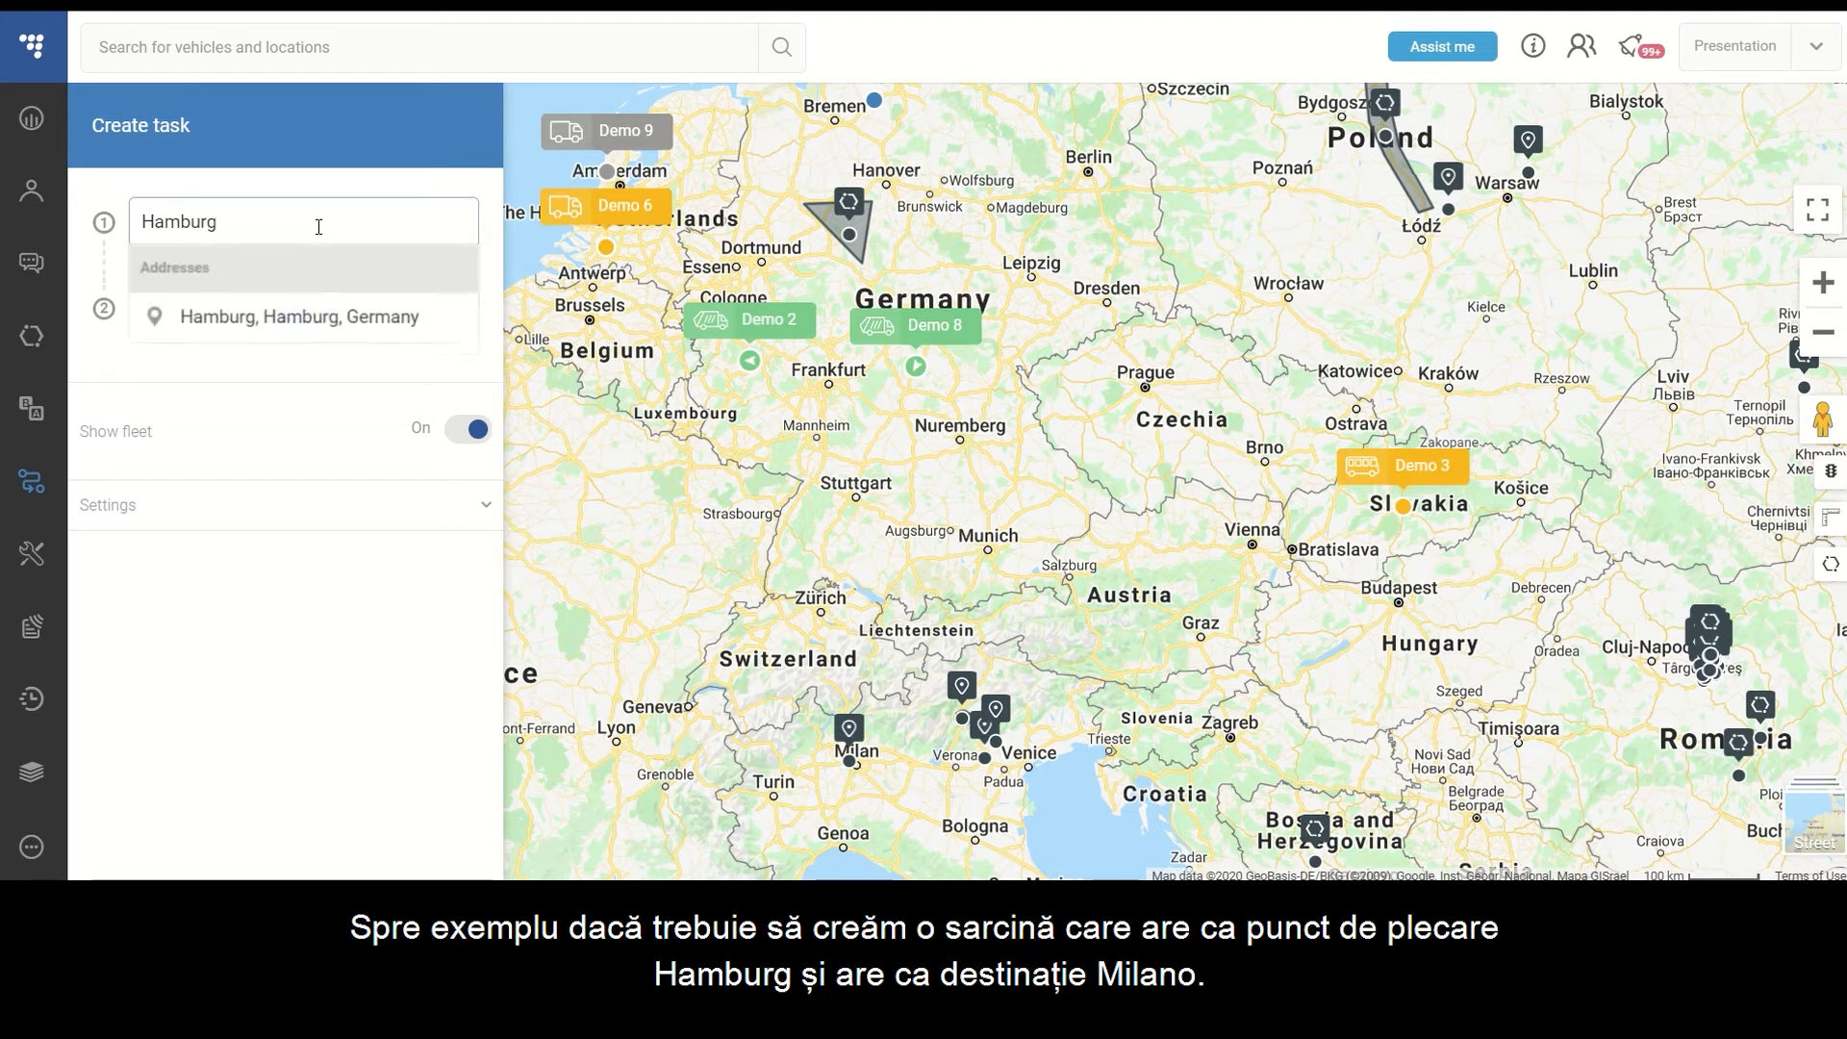
left_click(344, 327)
type("Milan")
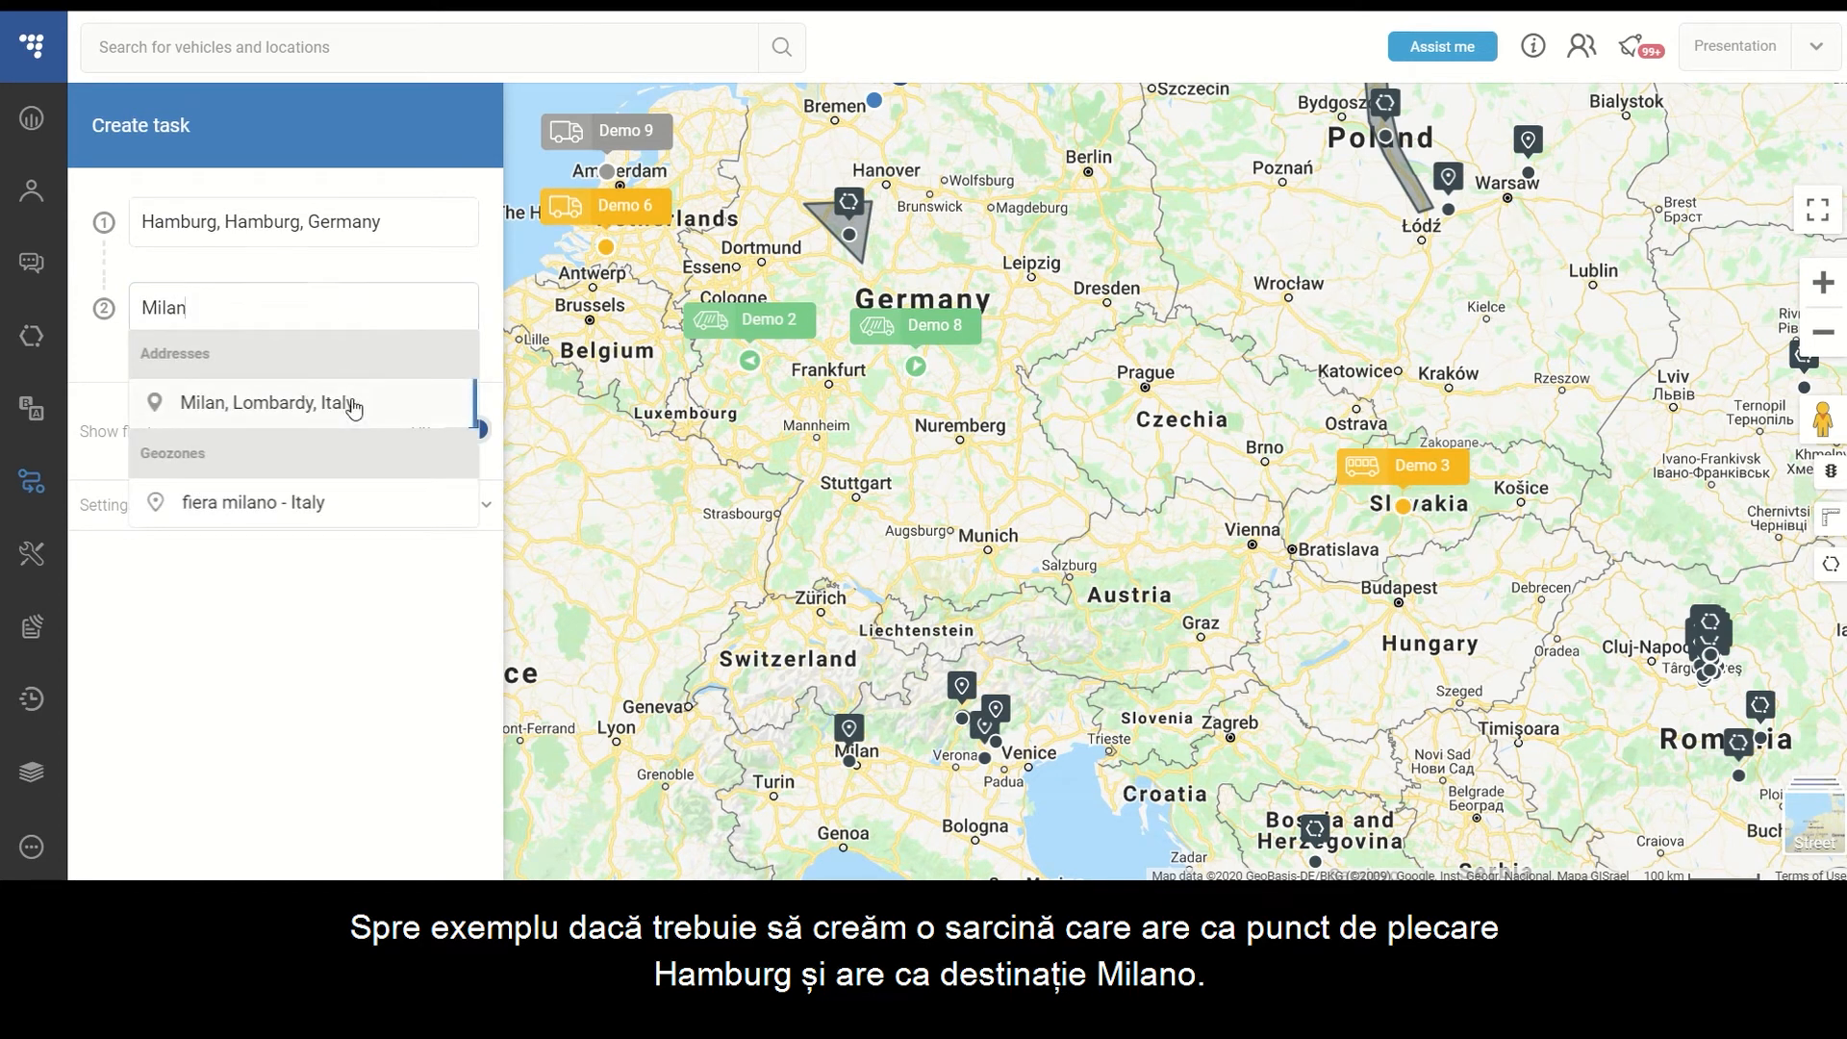
left_click(352, 403)
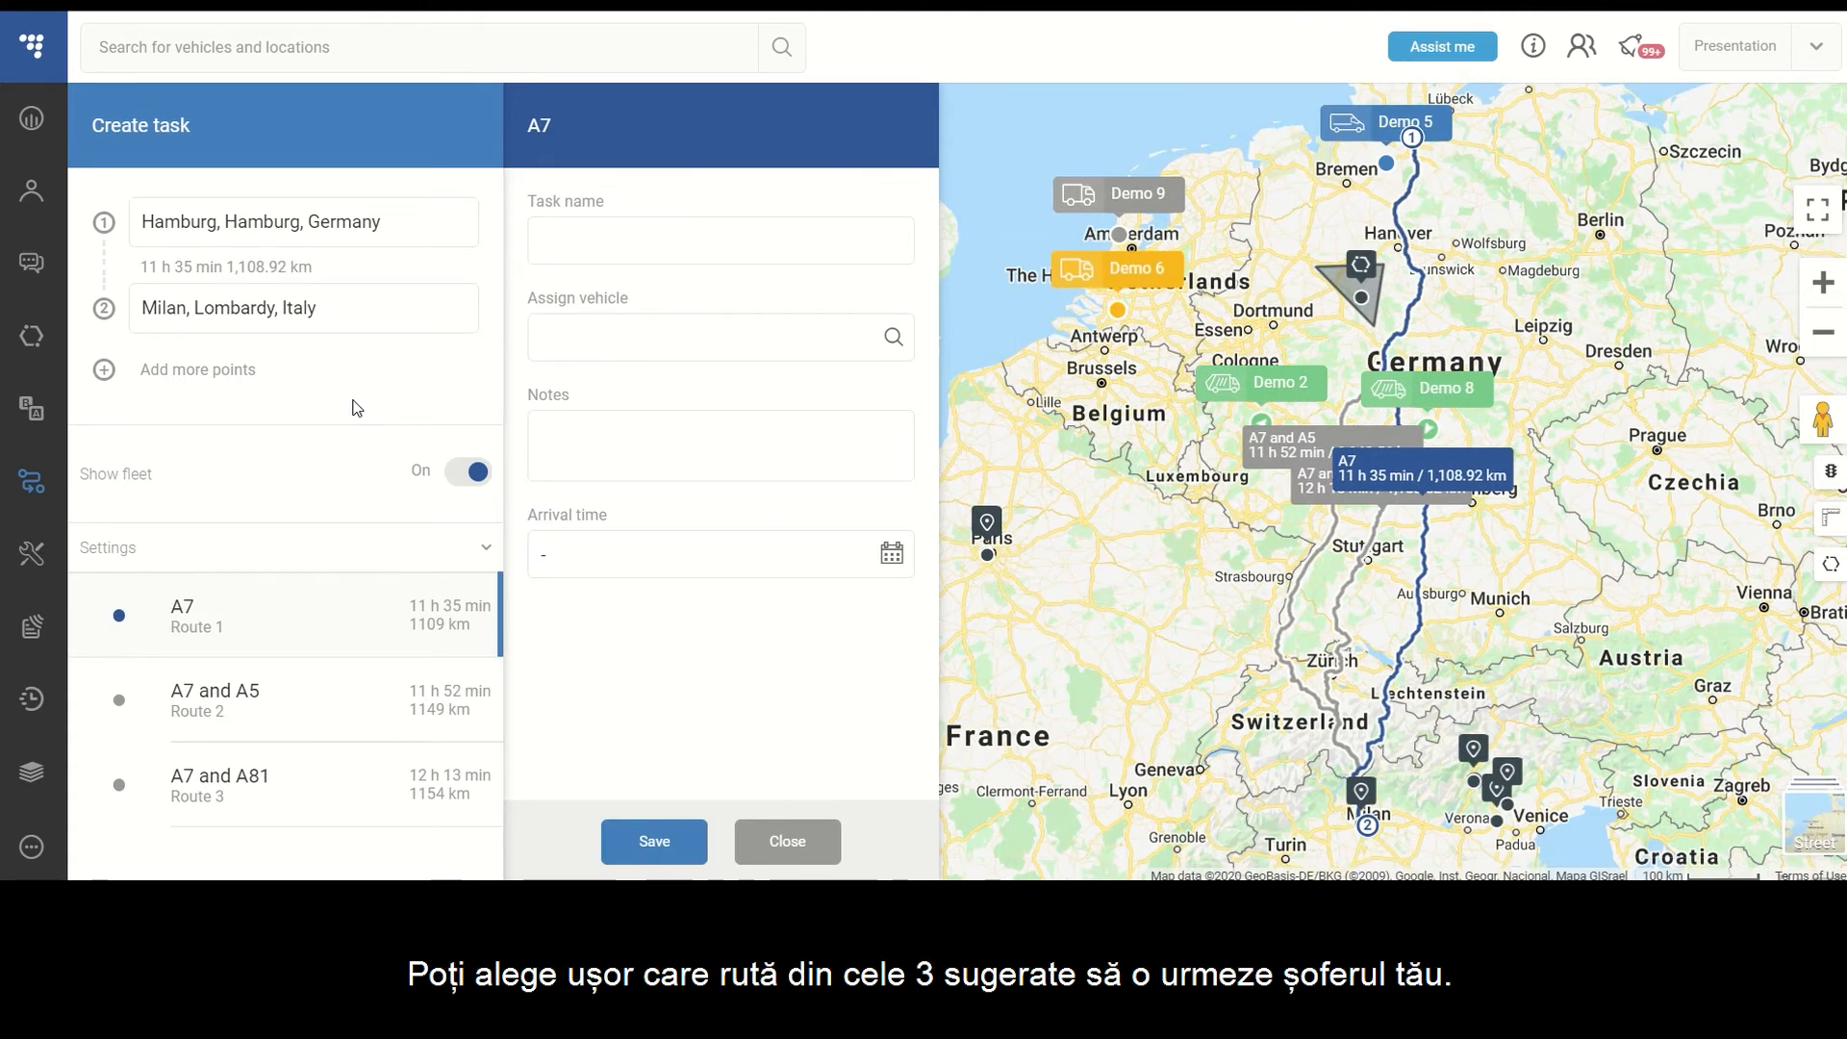
Compare the suggested routes by selecting A7 and A5, and choose the A7 and A81 route for the task.
left_click(1304, 577)
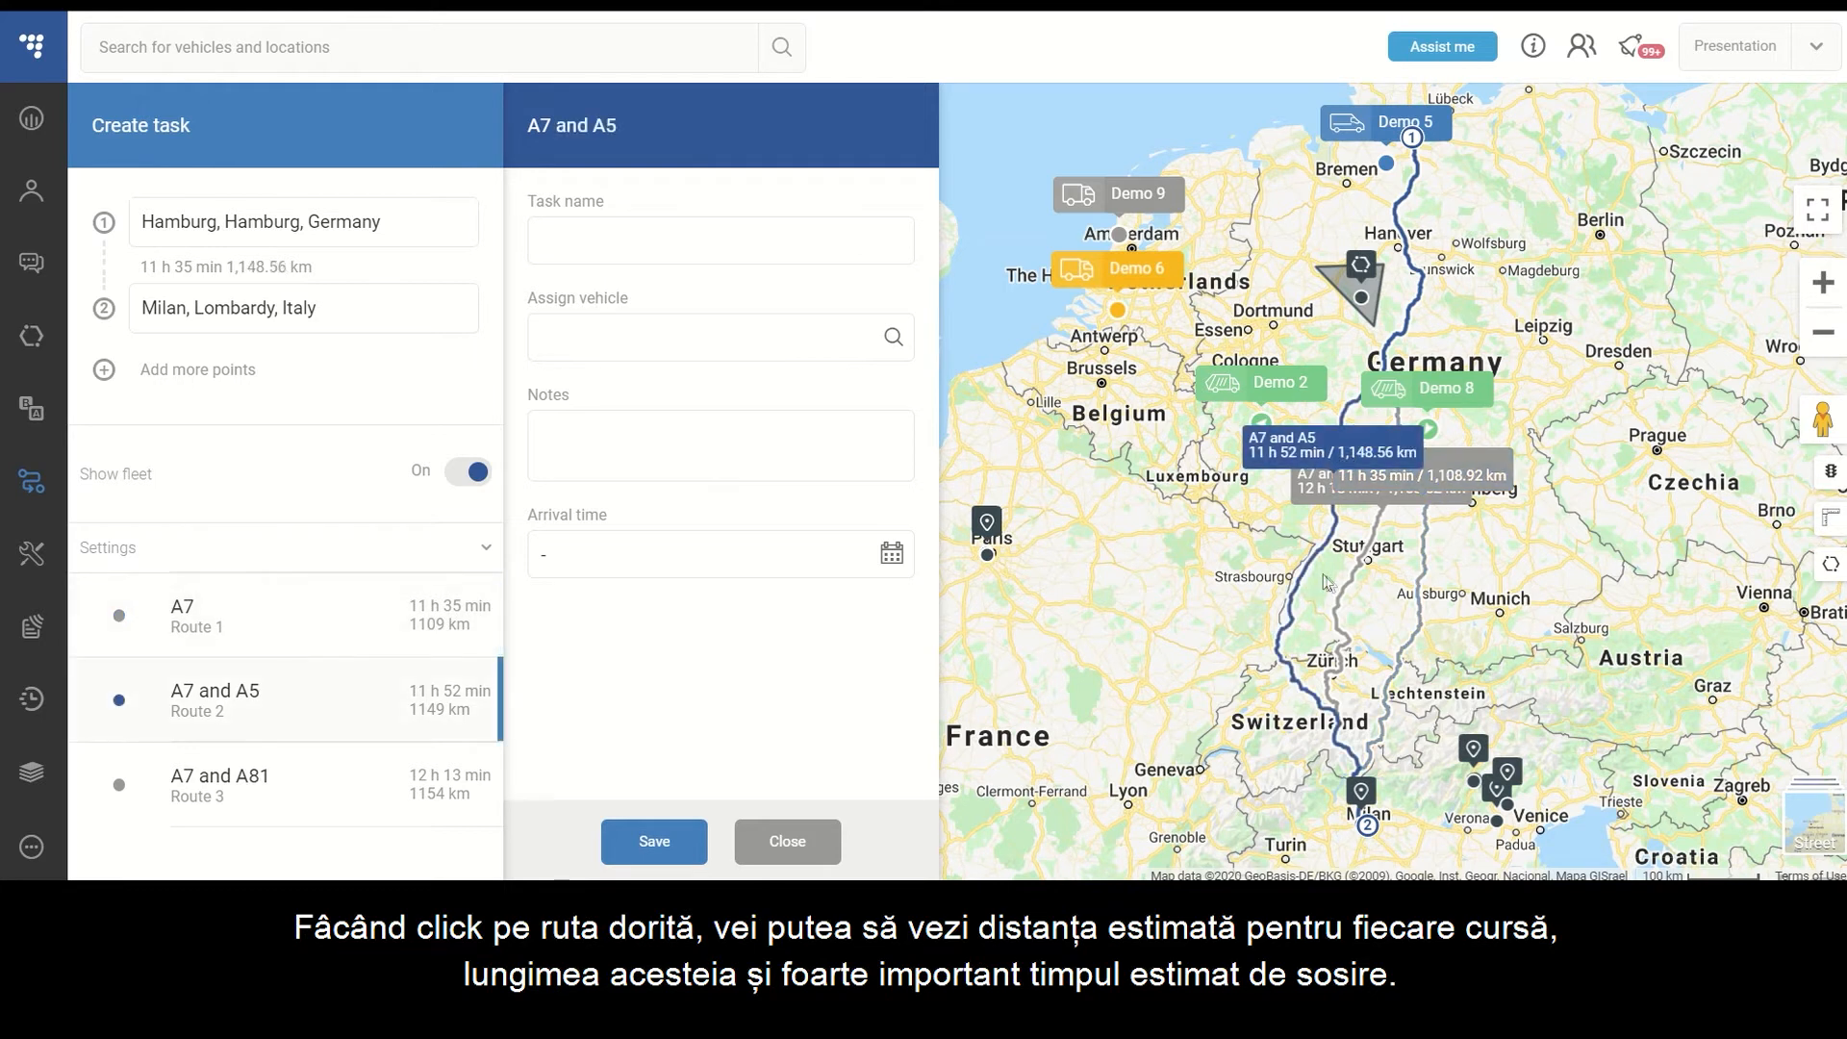
left_click(1351, 589)
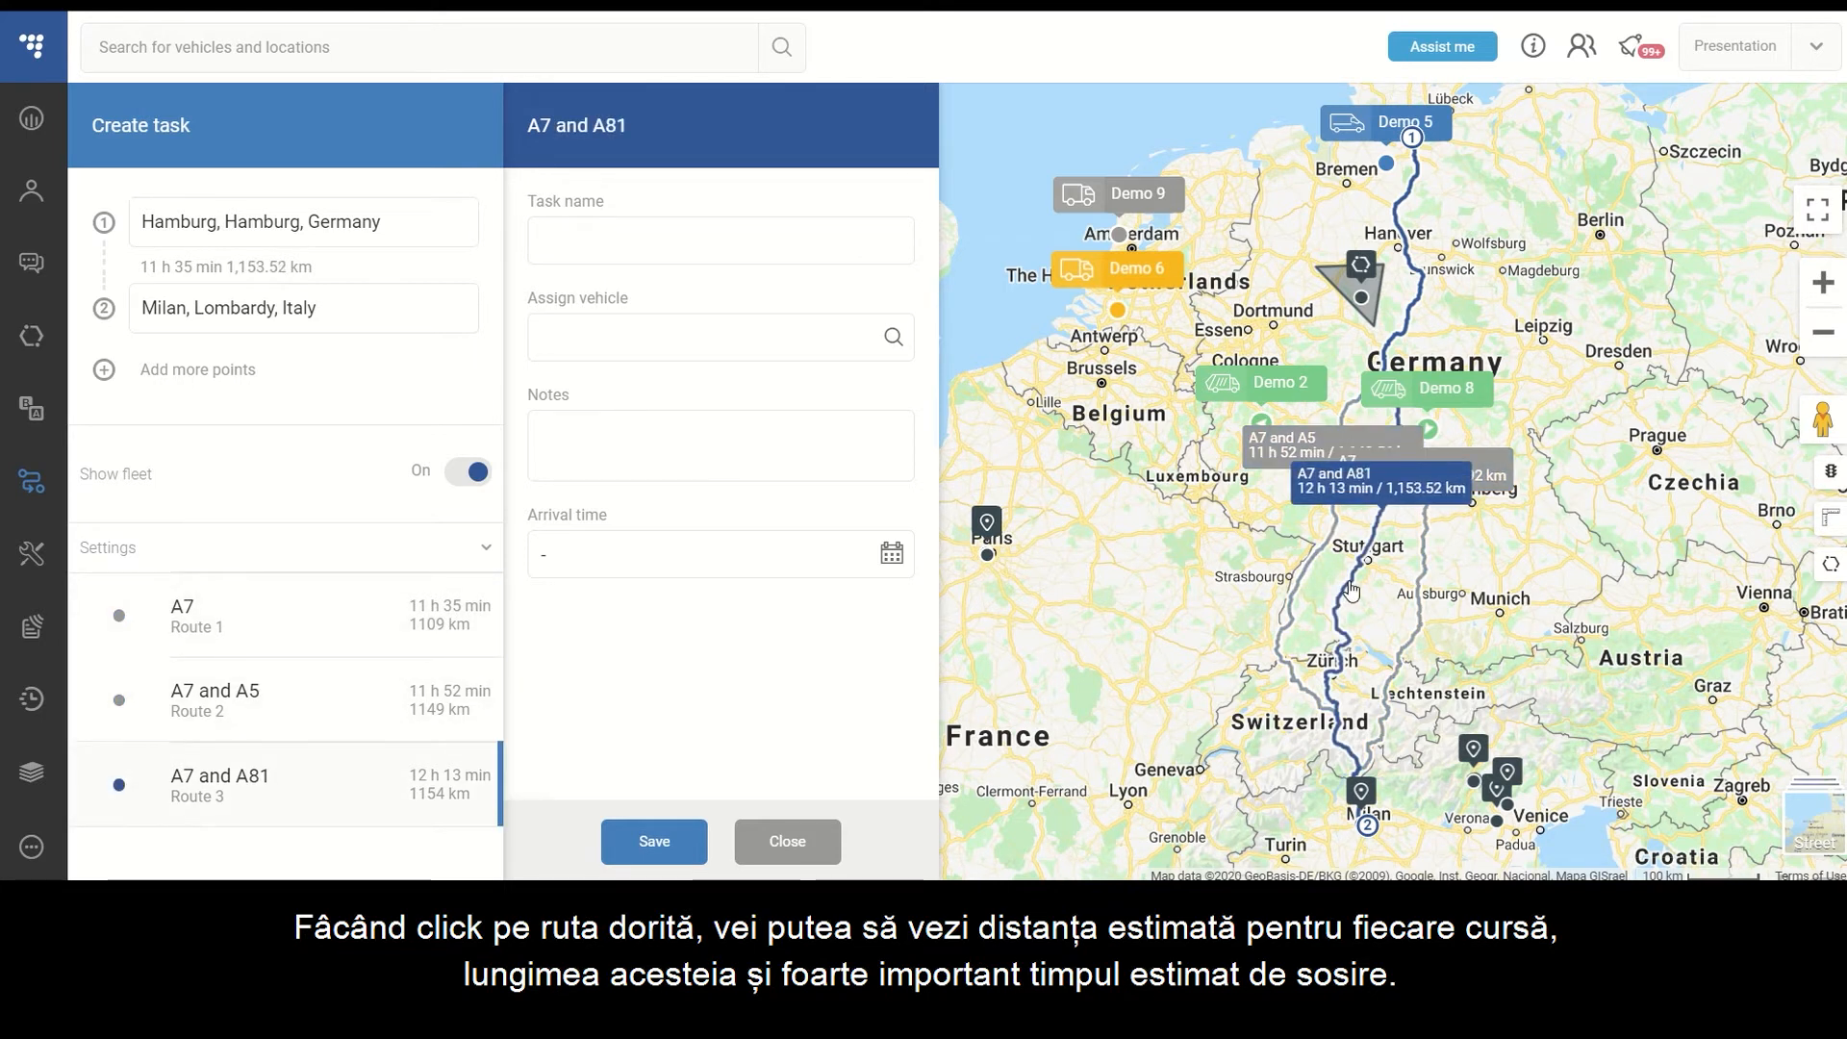
left_click(1358, 495)
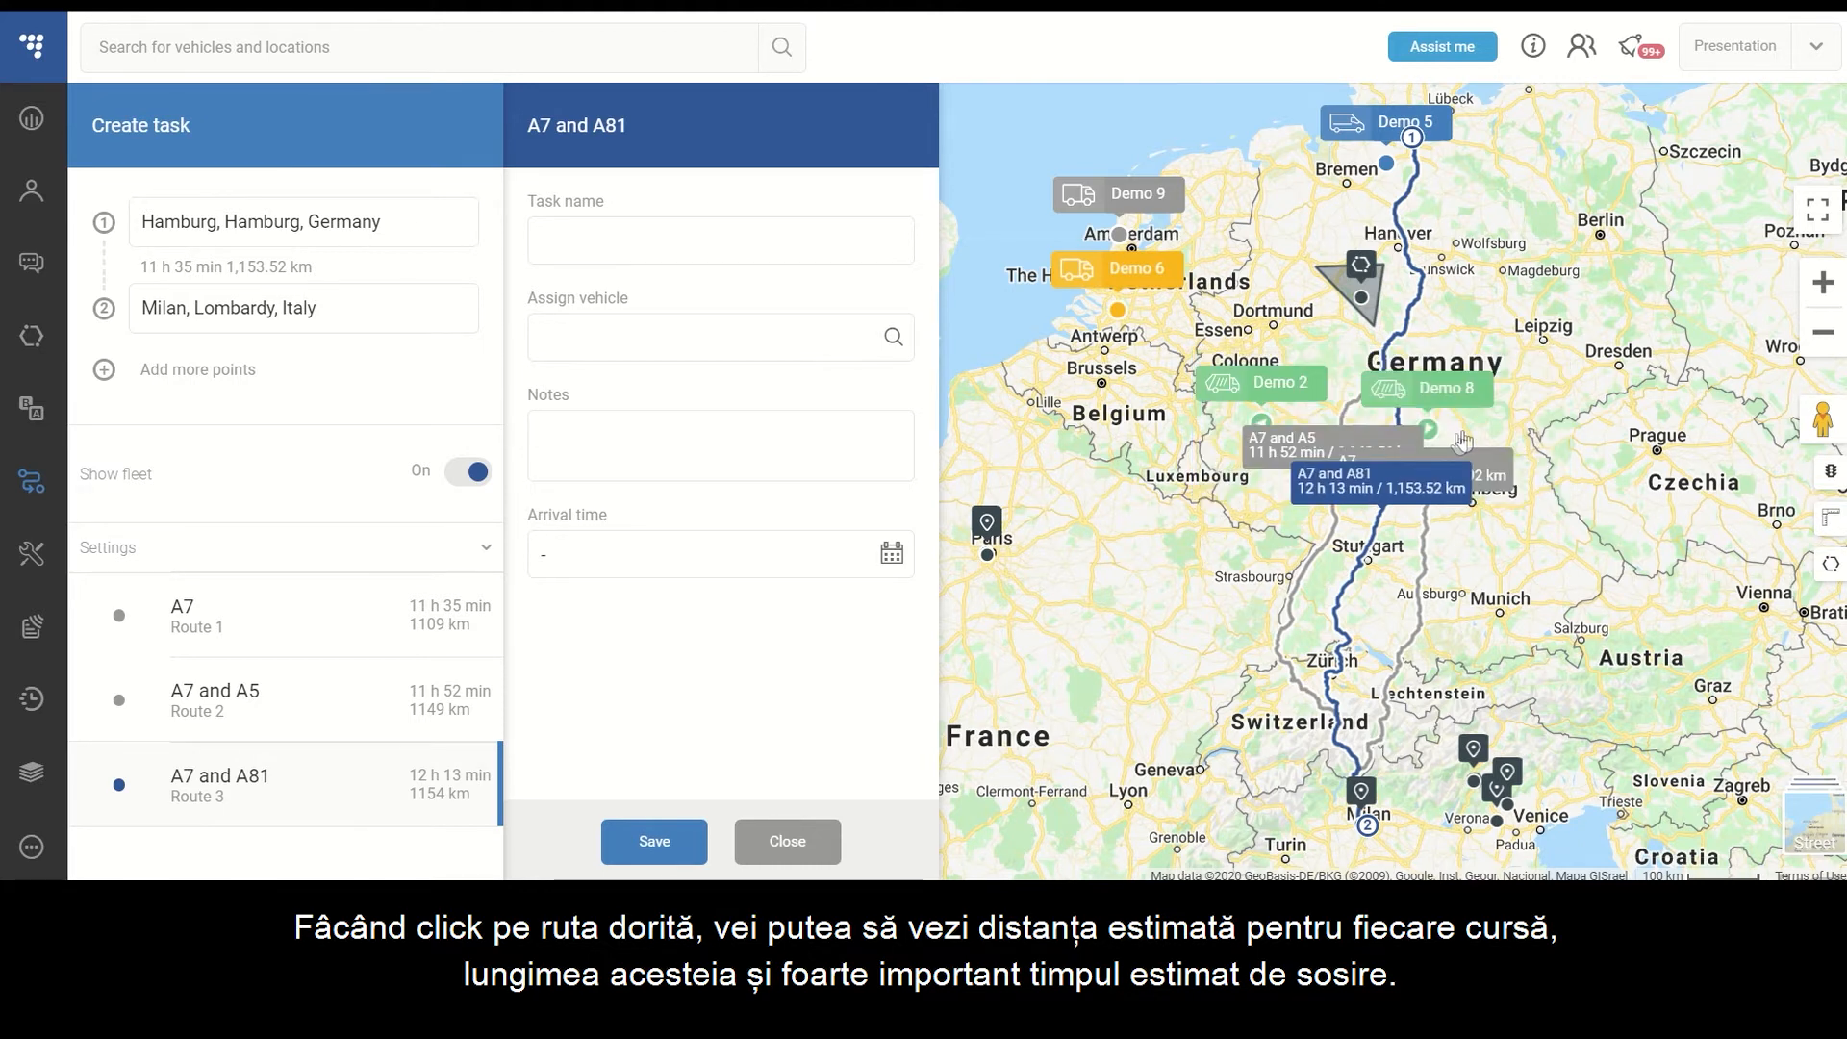
Choose the A7 and A5 route and reshape it on the map to pass through a point just south of Kaiserslautern.
mouse_move(1388, 481)
left_click(1309, 581)
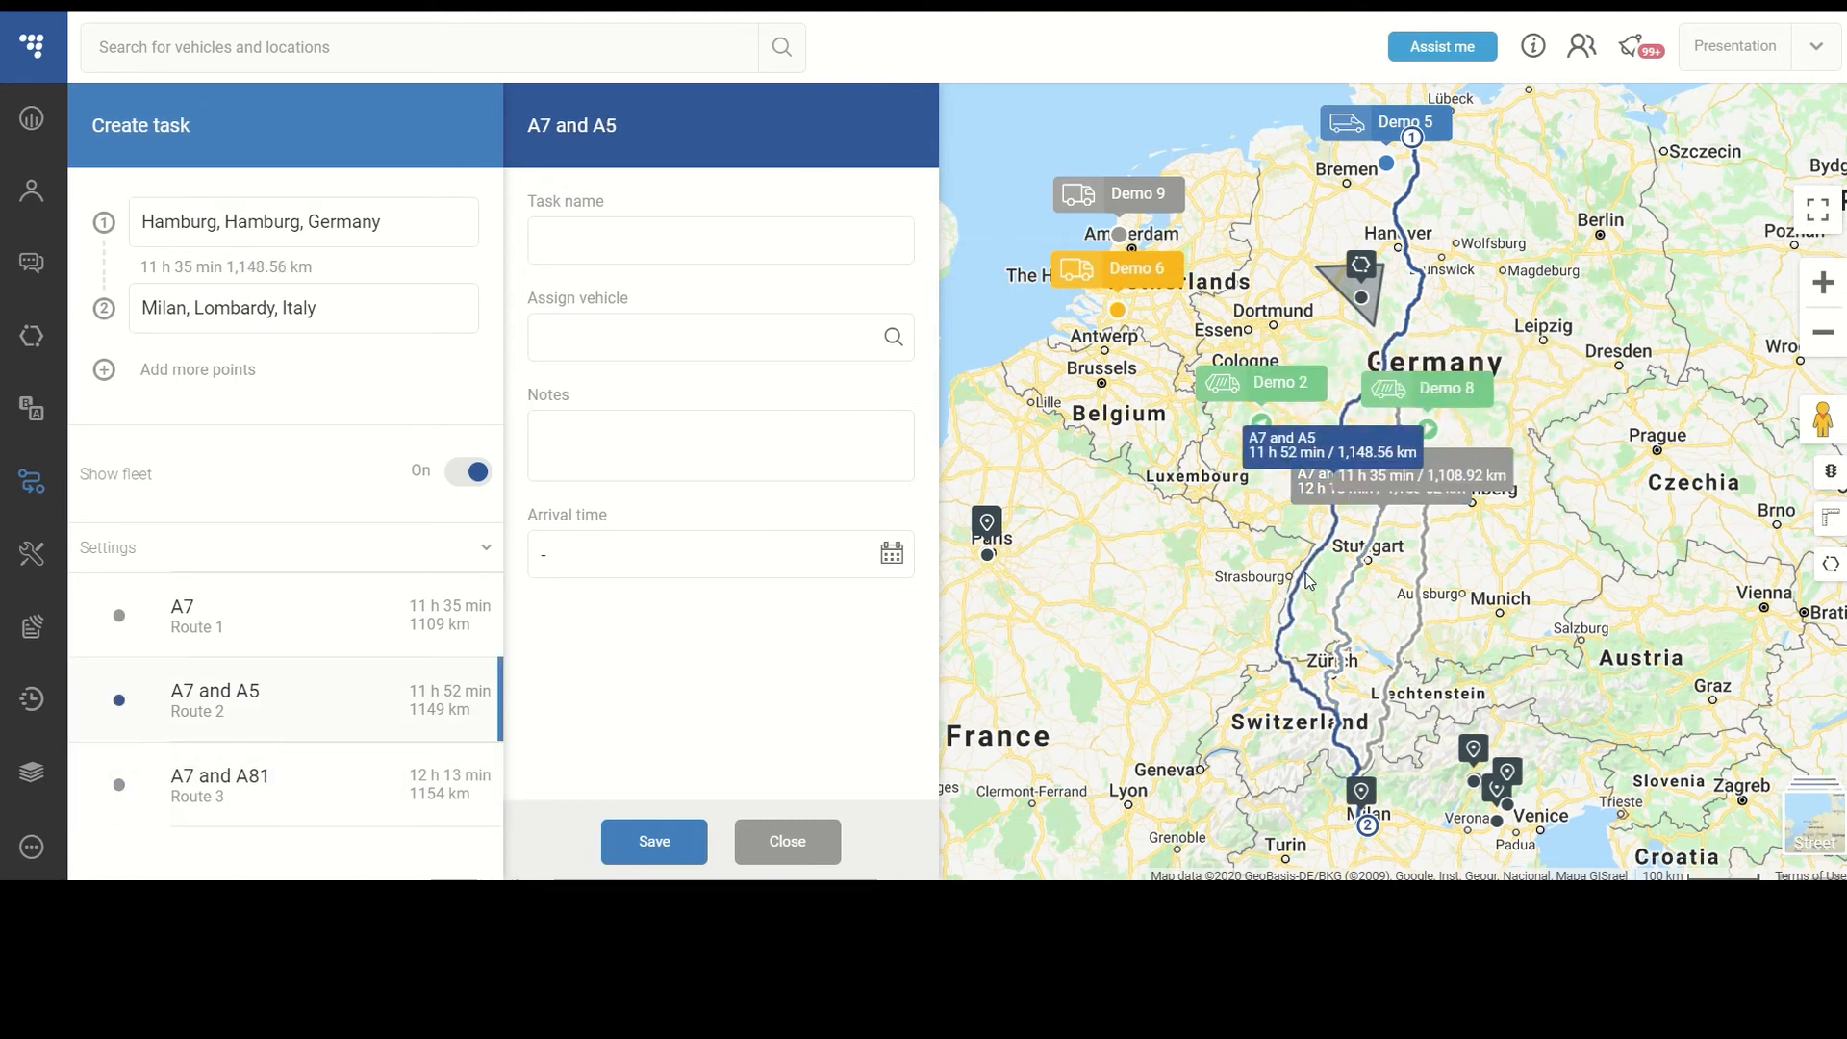
mouse_move(1263, 484)
scroll(1261, 547, "up", 3)
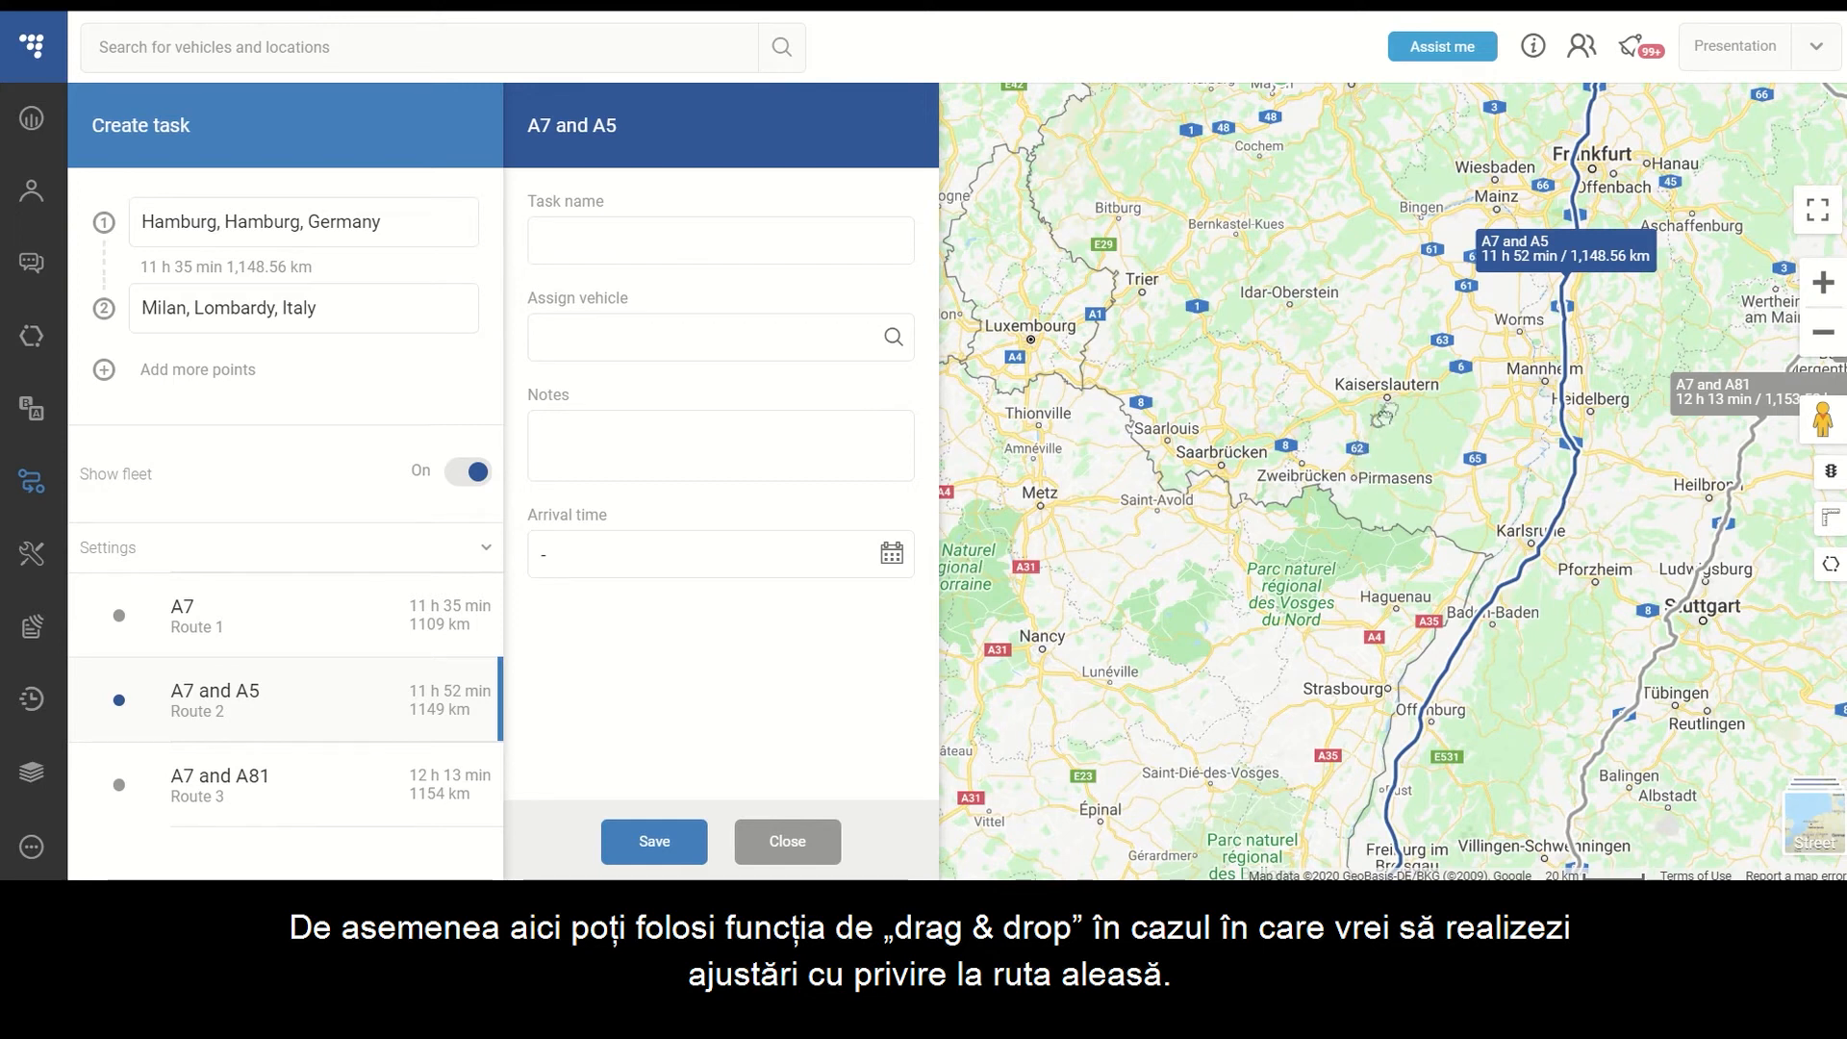
left_click_drag(1392, 403, 1387, 402)
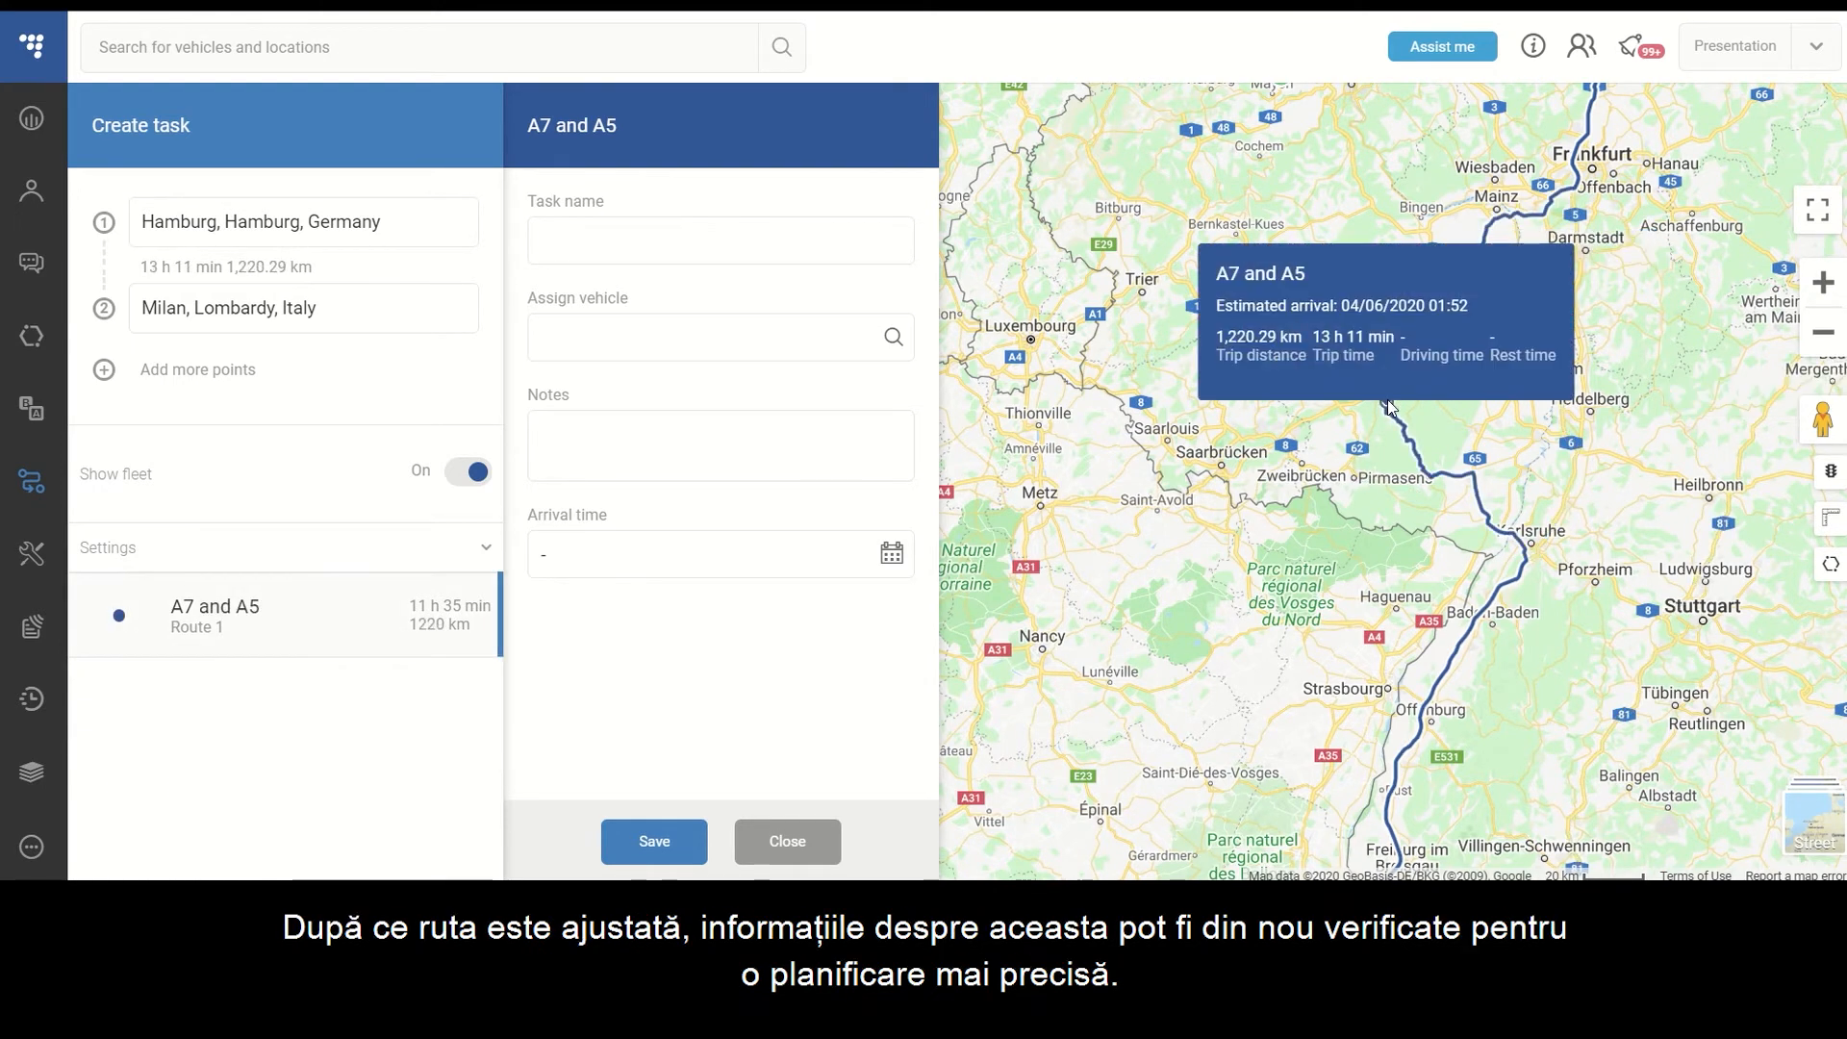
Set the route to avoid tolls and save the routing settings.
left_click(1364, 390)
scroll(1365, 385, "down", 1)
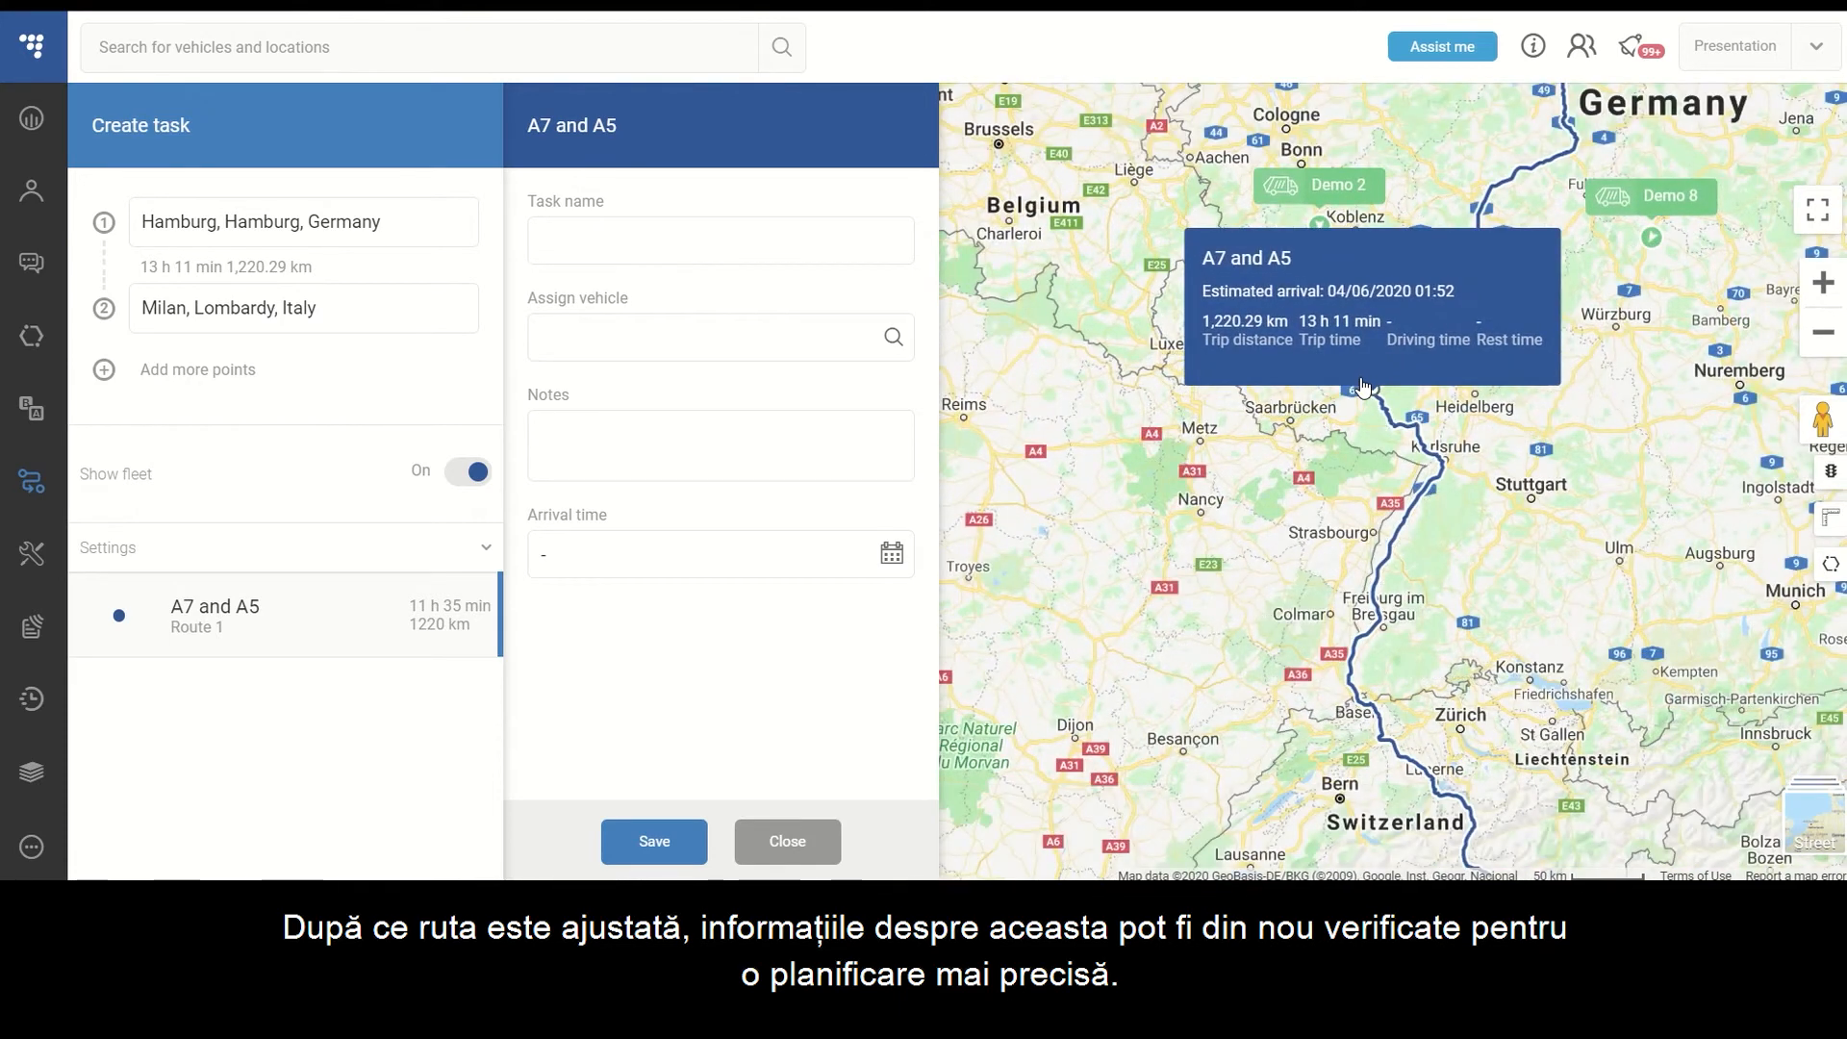
scroll(1364, 385, "down", 1)
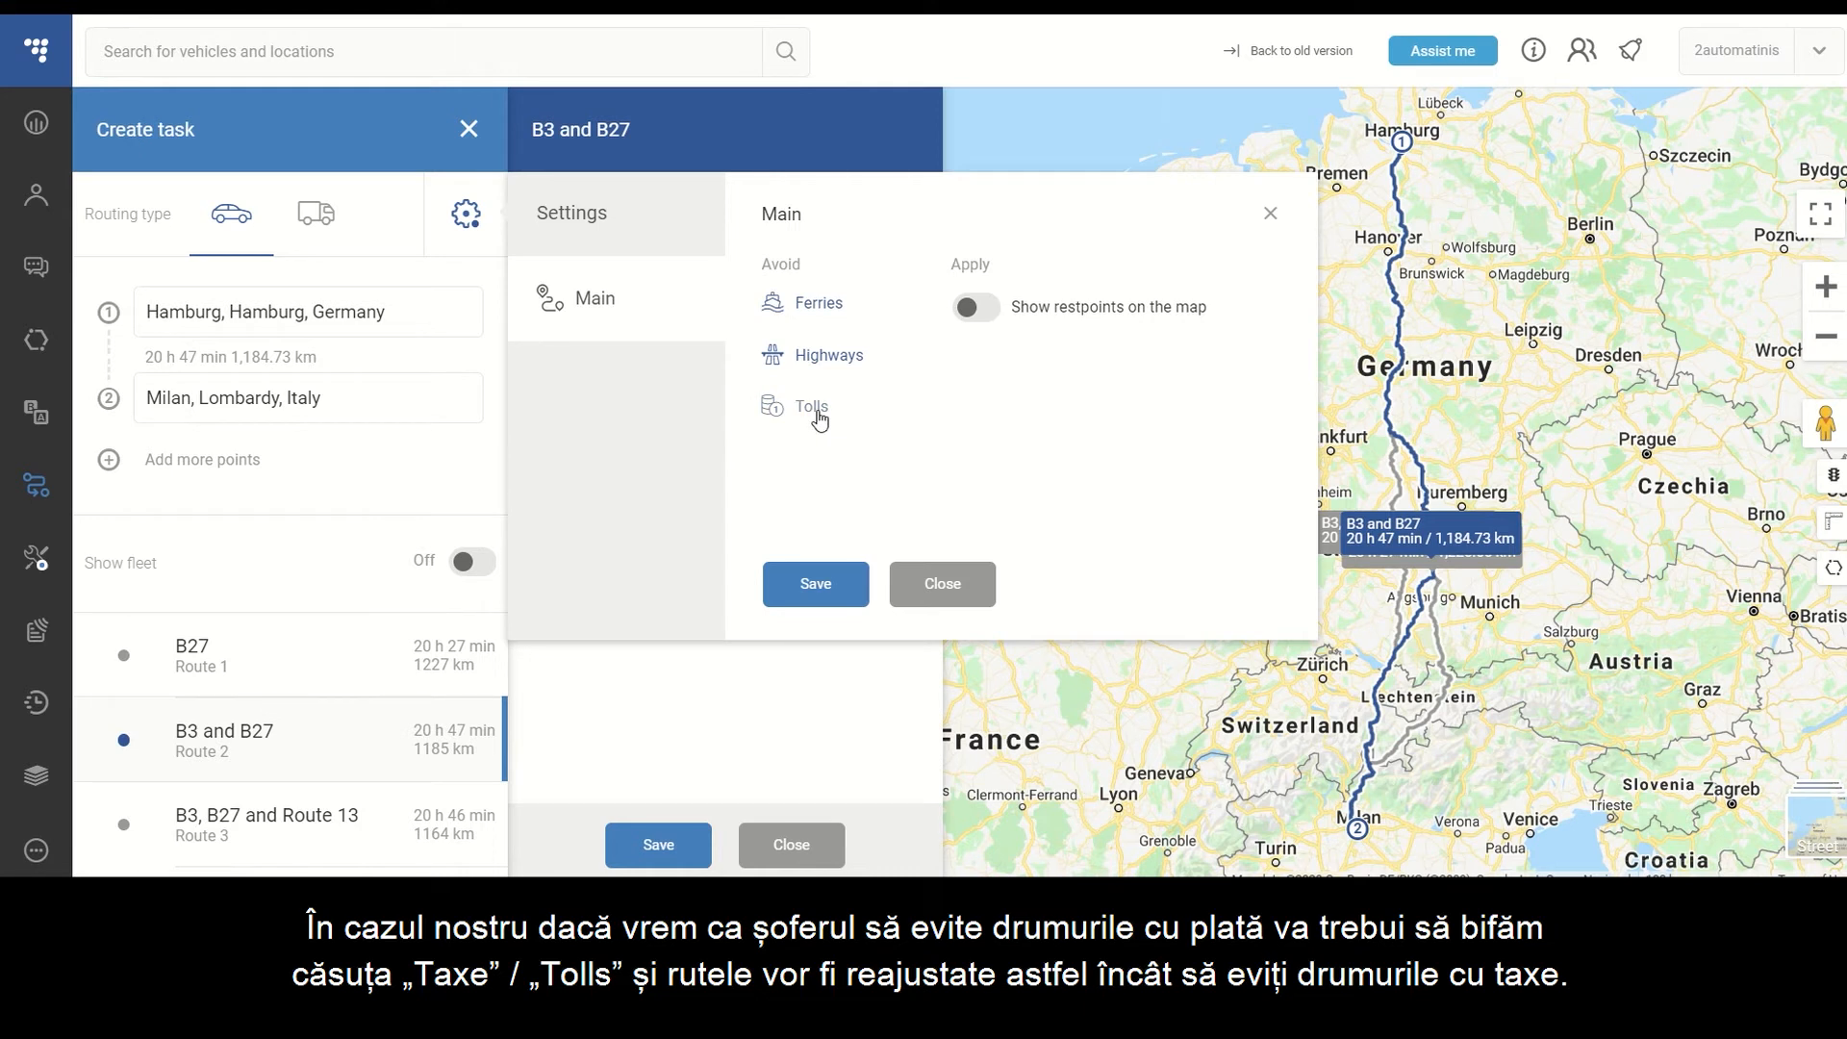
left_click(832, 596)
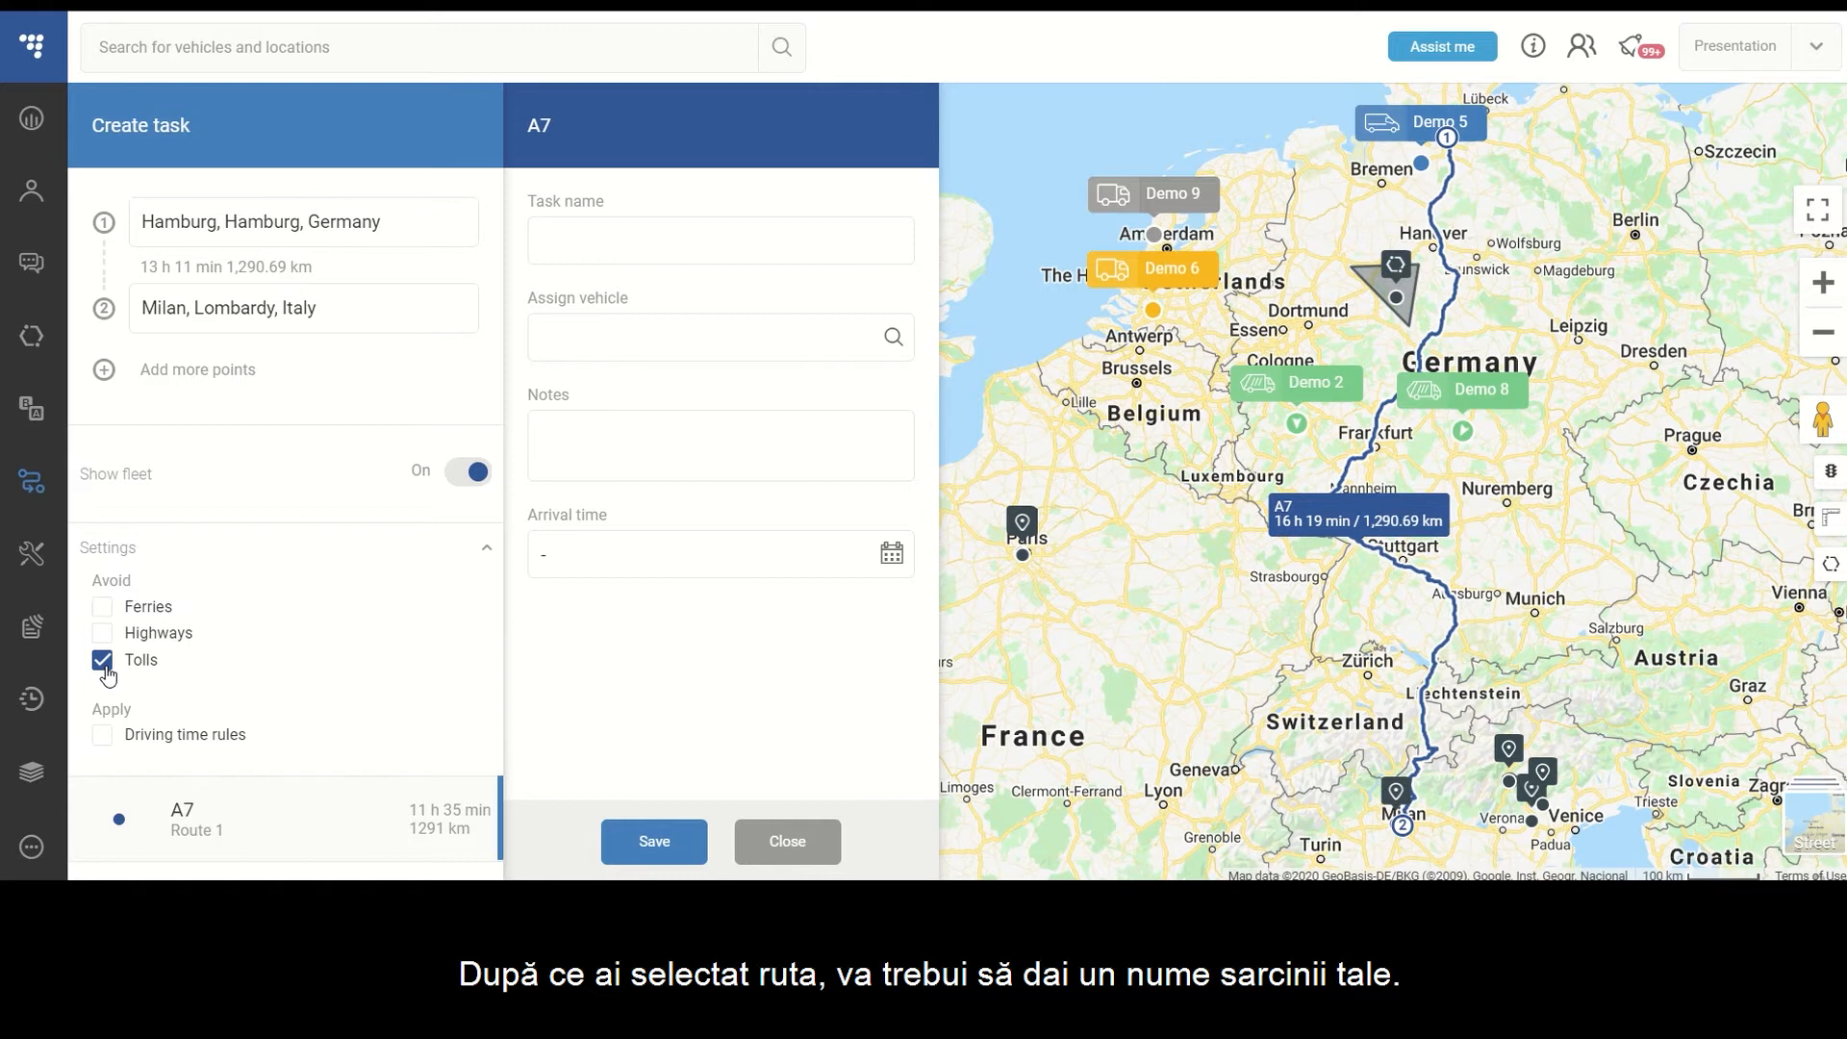
Name the task "Hamburg - Milan" and view the list of assignable vehicles without assigning one.
left_click(541, 240)
type("Hamburg - Milan")
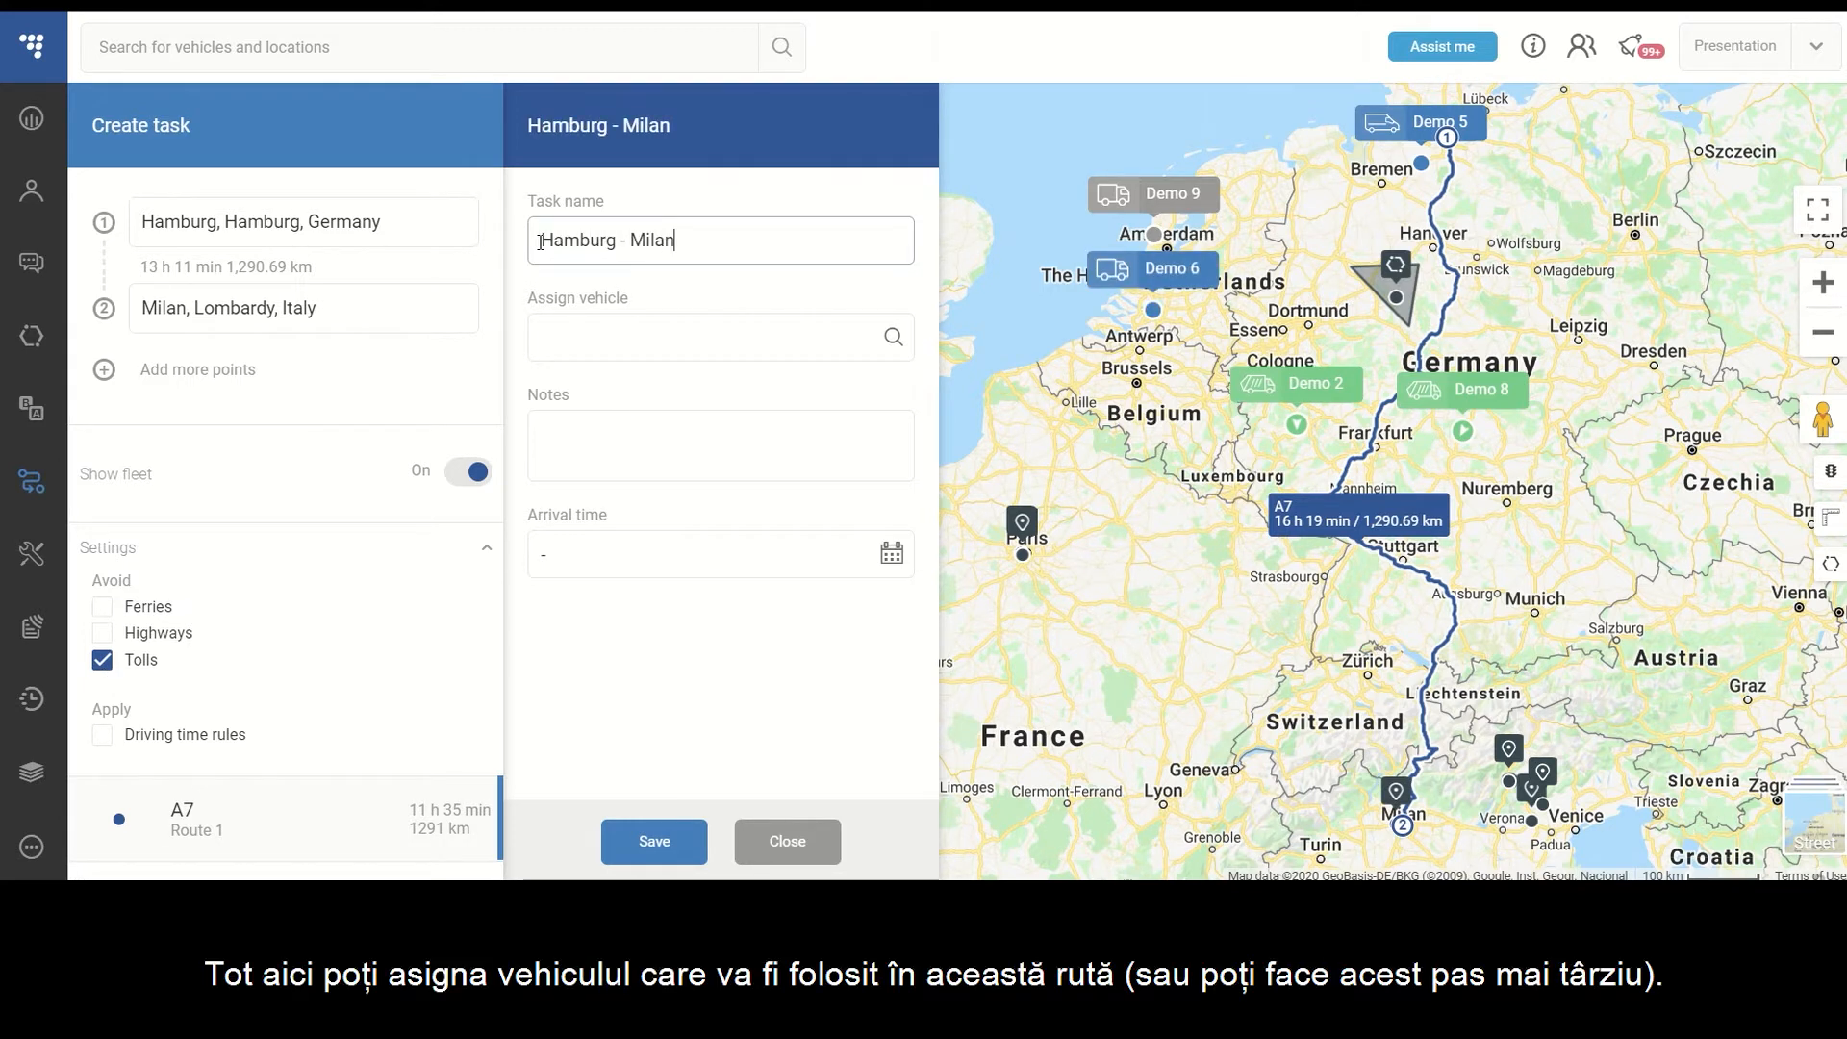
left_click(708, 346)
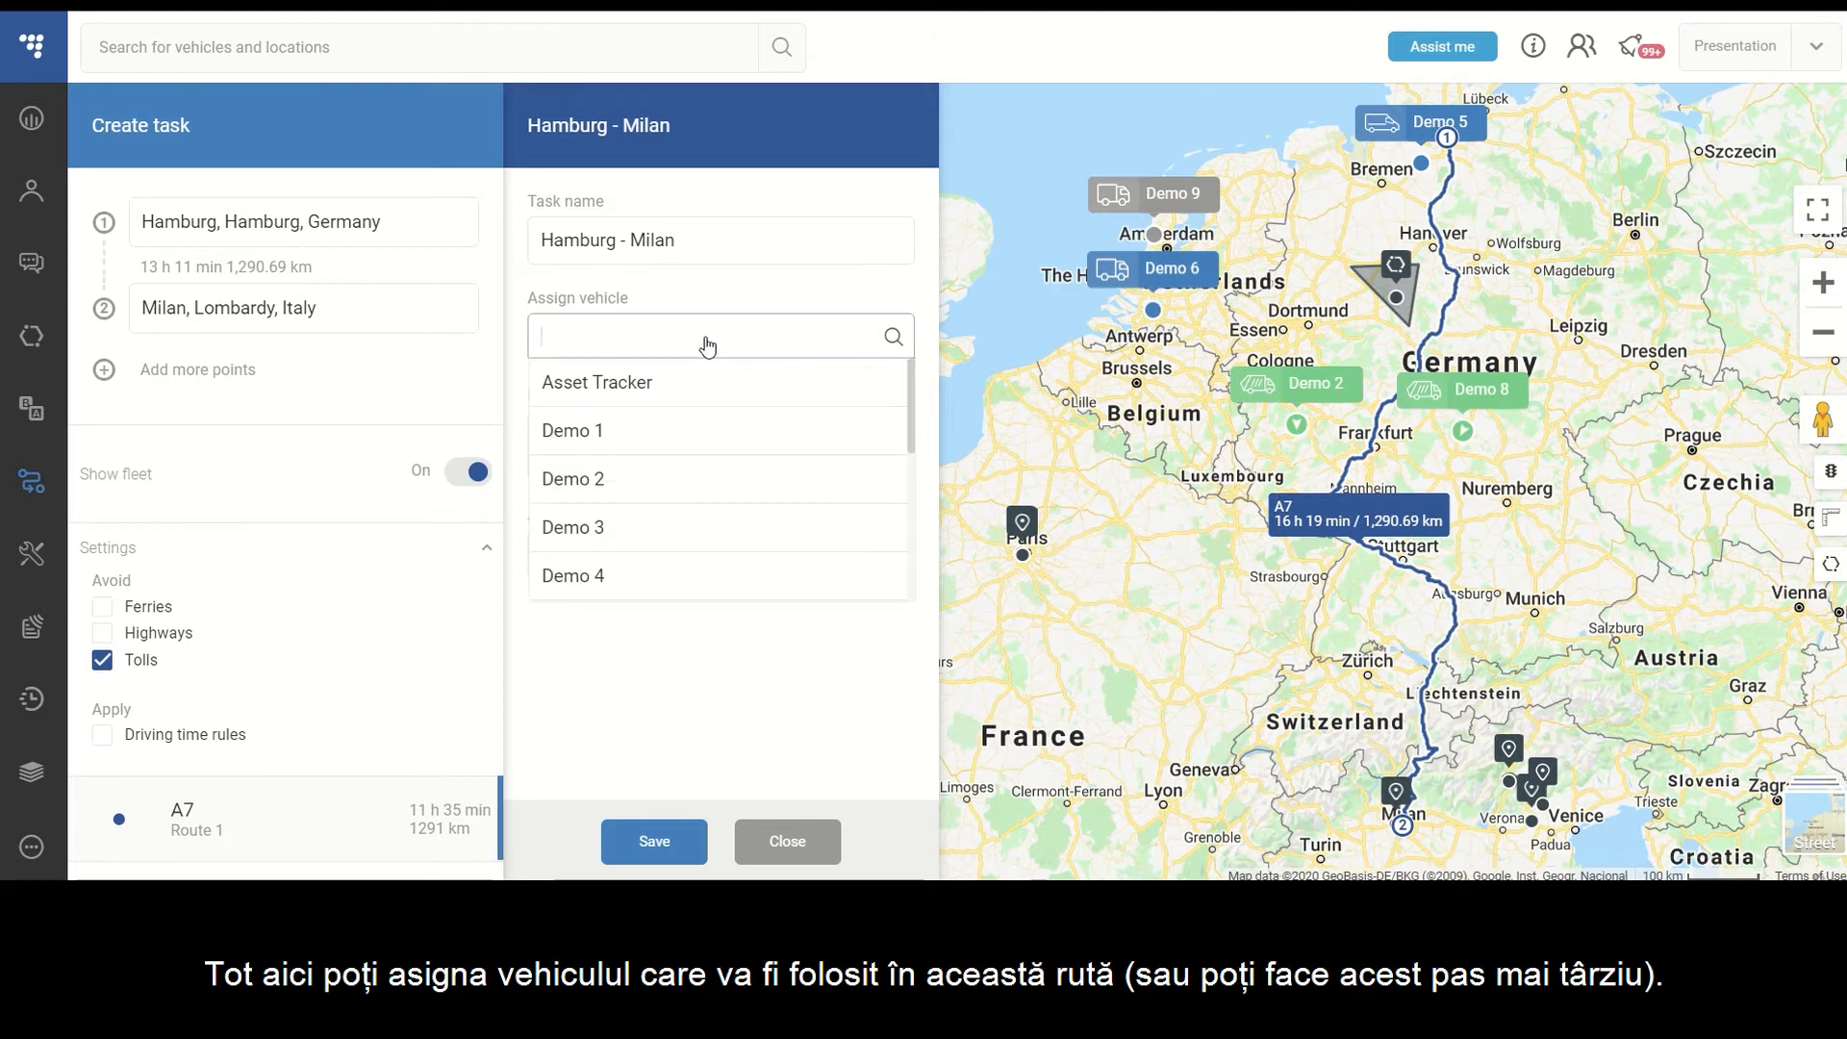
left_click(847, 285)
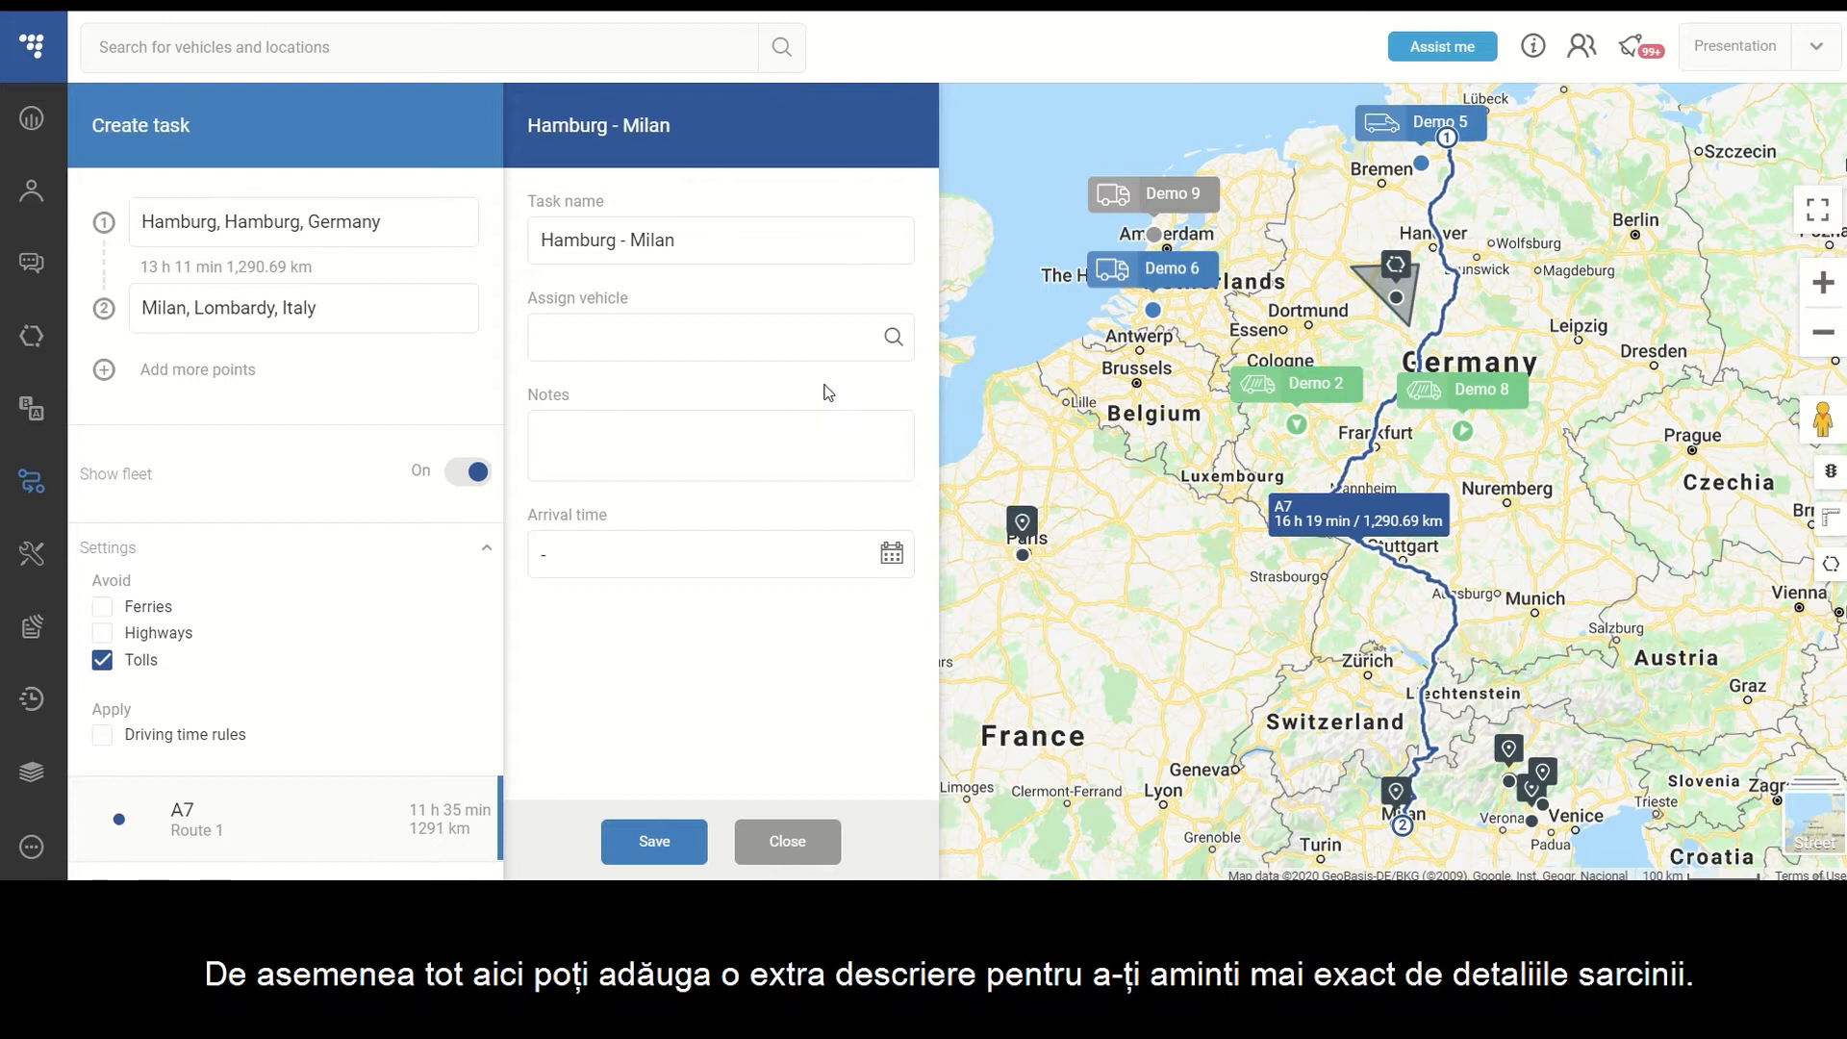
Add the note "Test task" to the Hamburg - Milan task.
left_click(776, 439)
type("Test ")
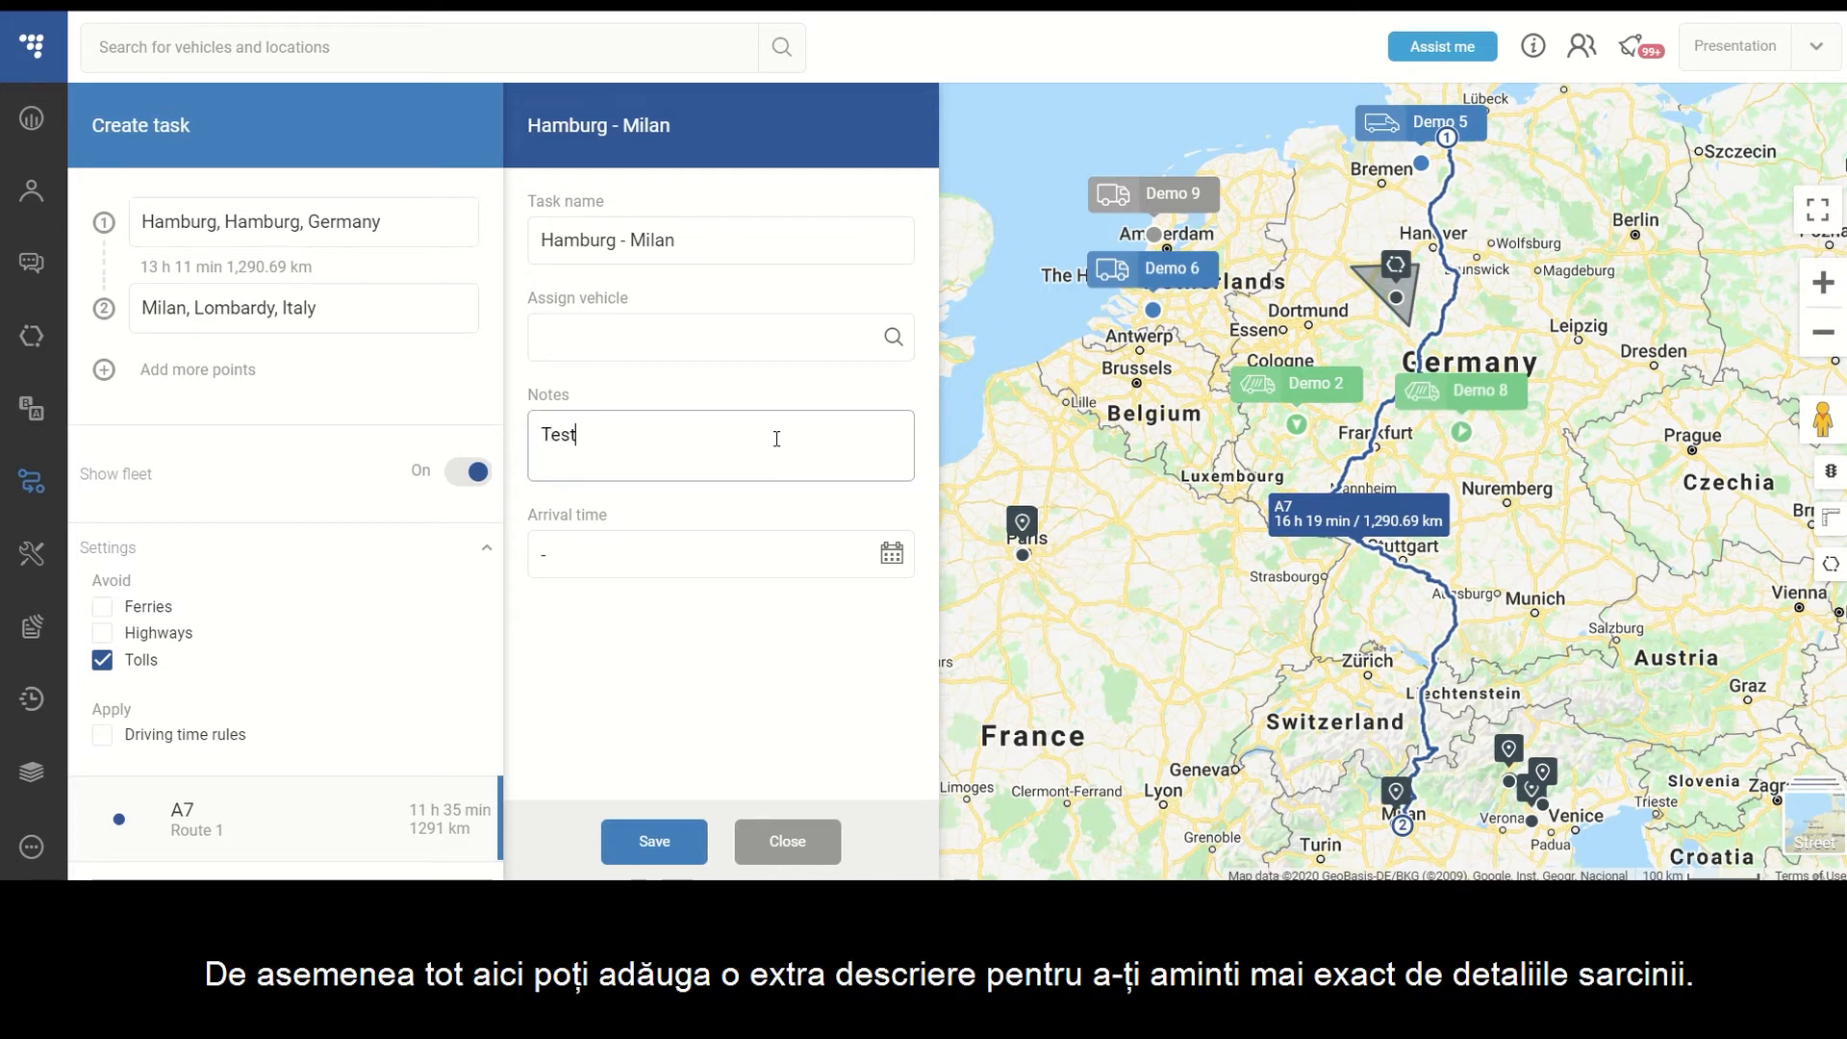
type("task")
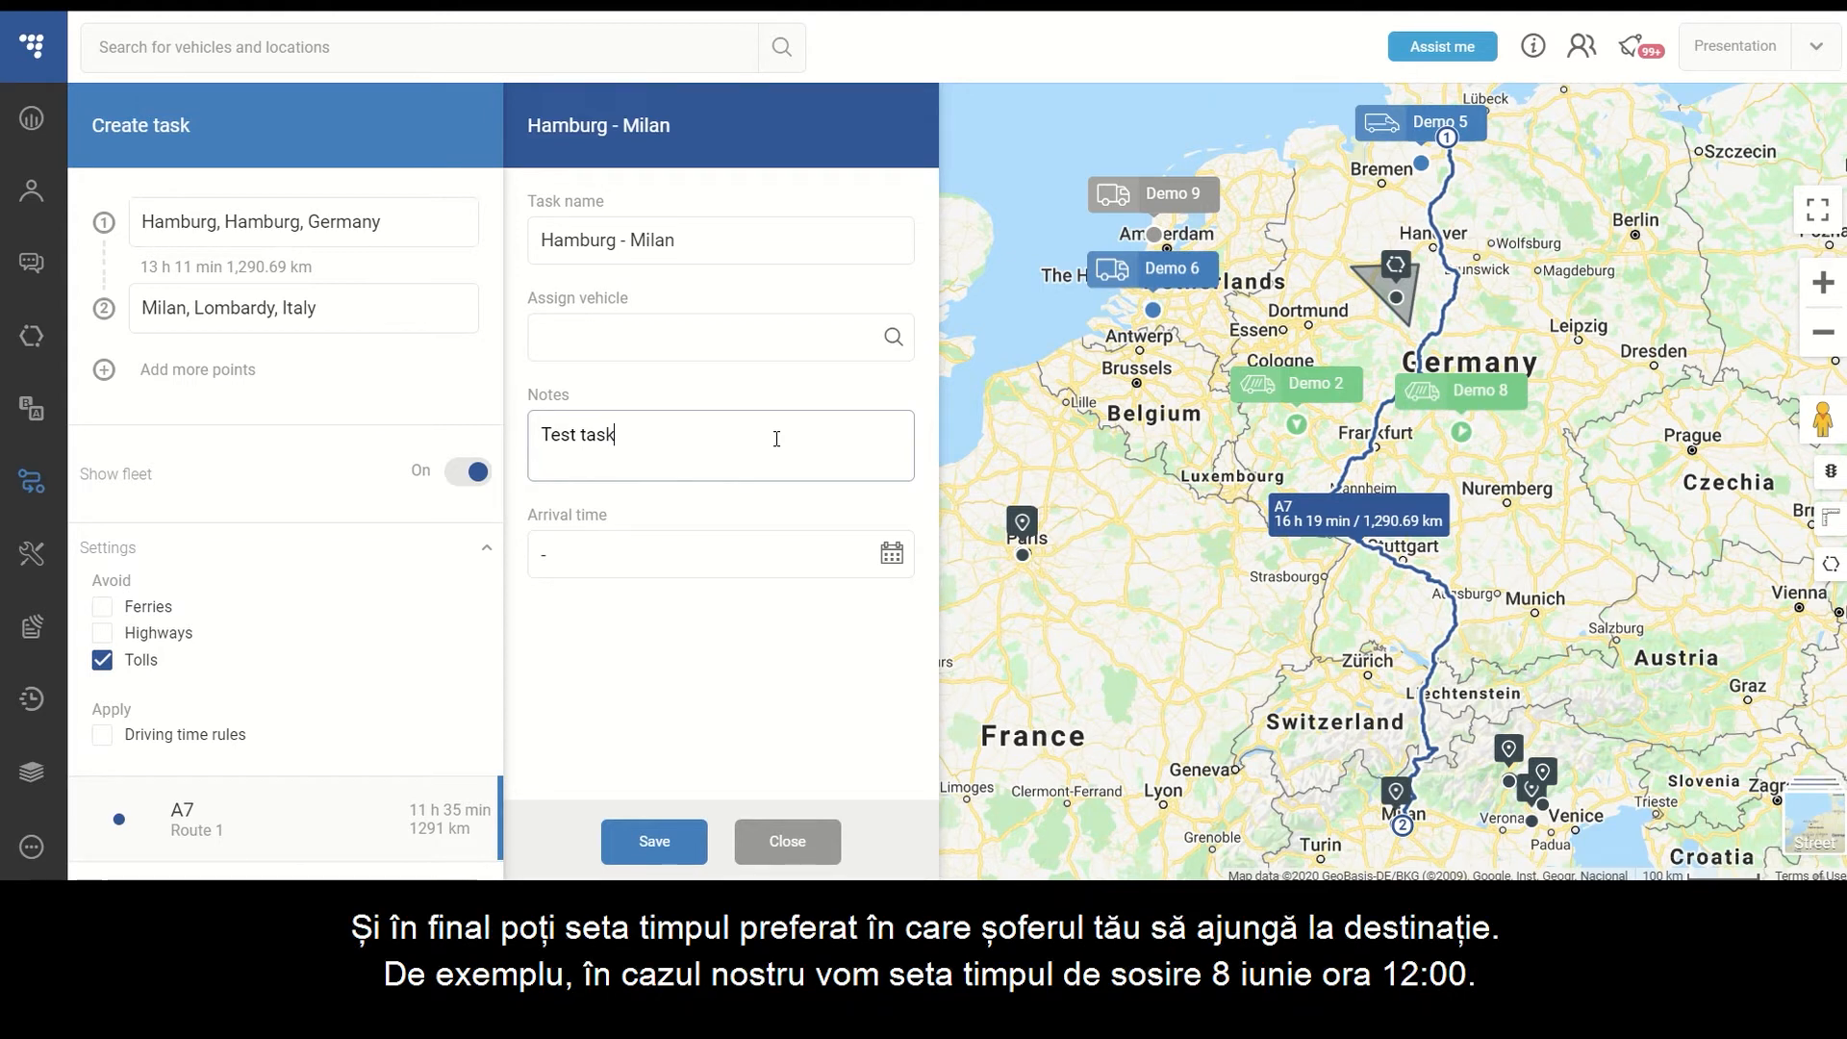
Set the task's arrival time to 08/06/2020 12:00.
left_click(901, 563)
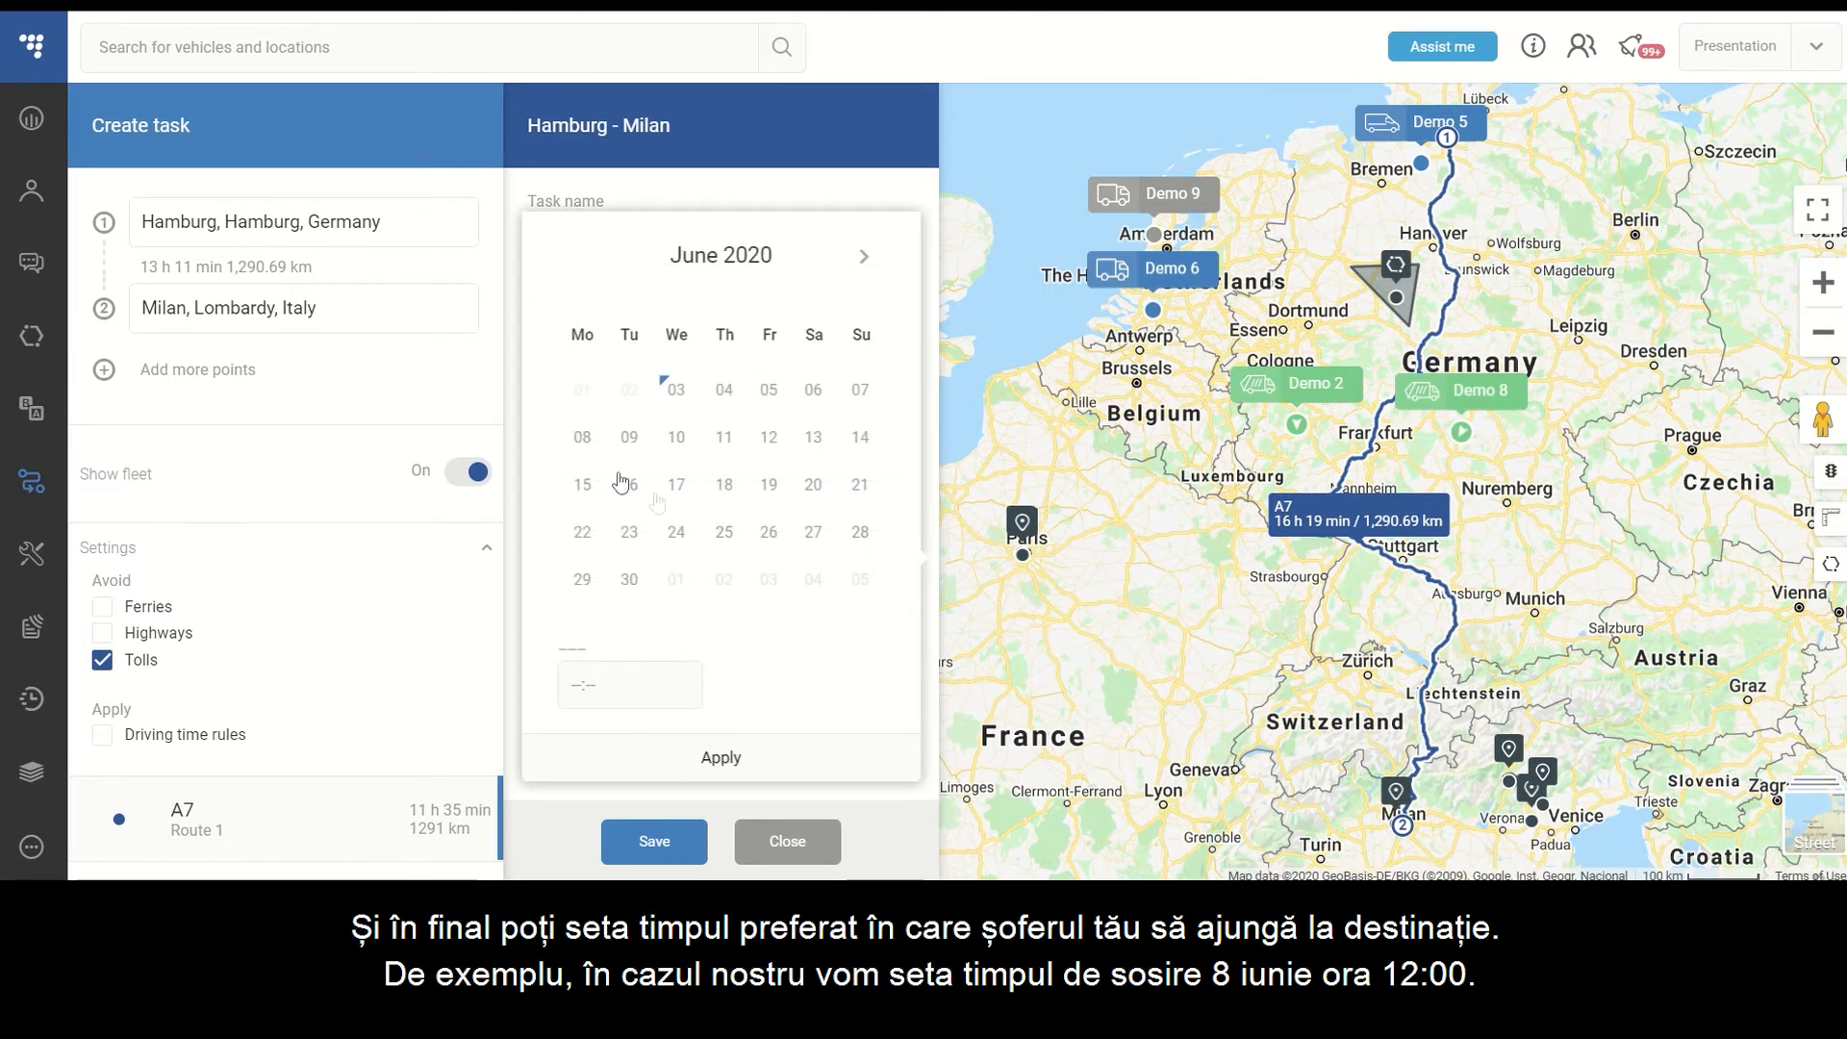
left_click(583, 439)
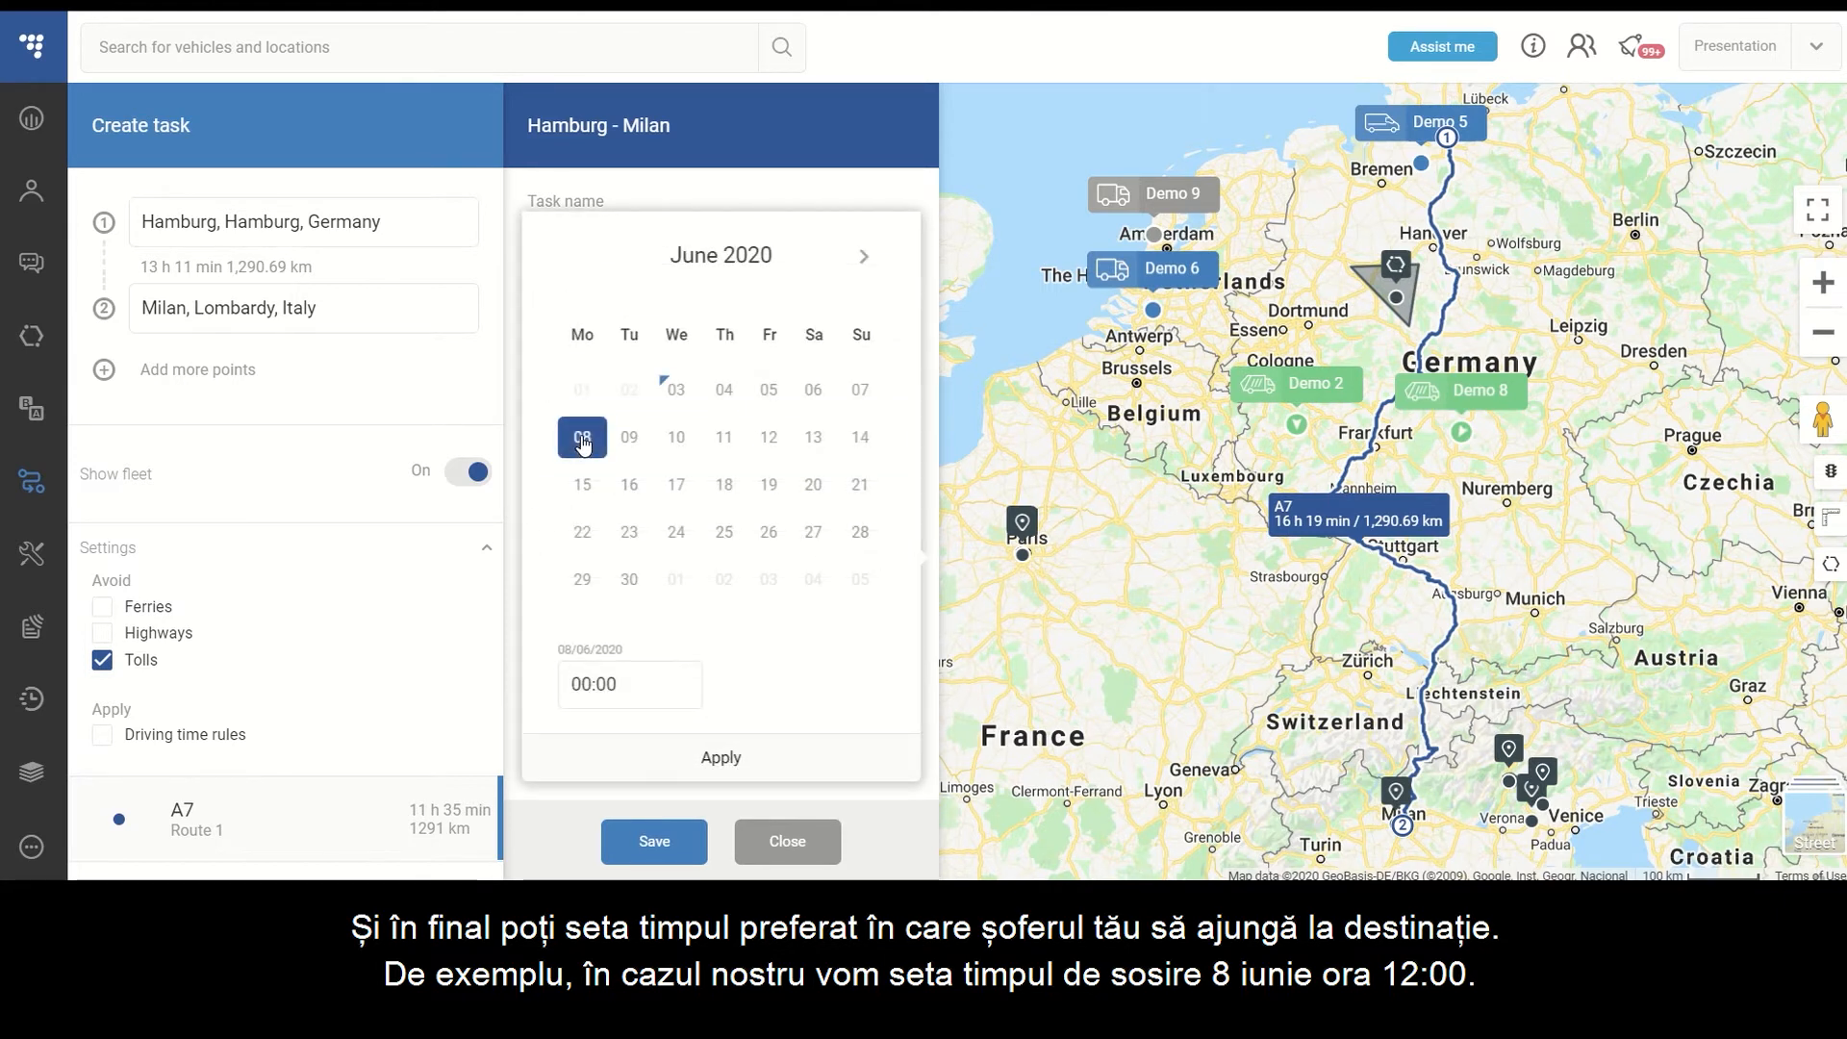
left_click(592, 684)
type("12")
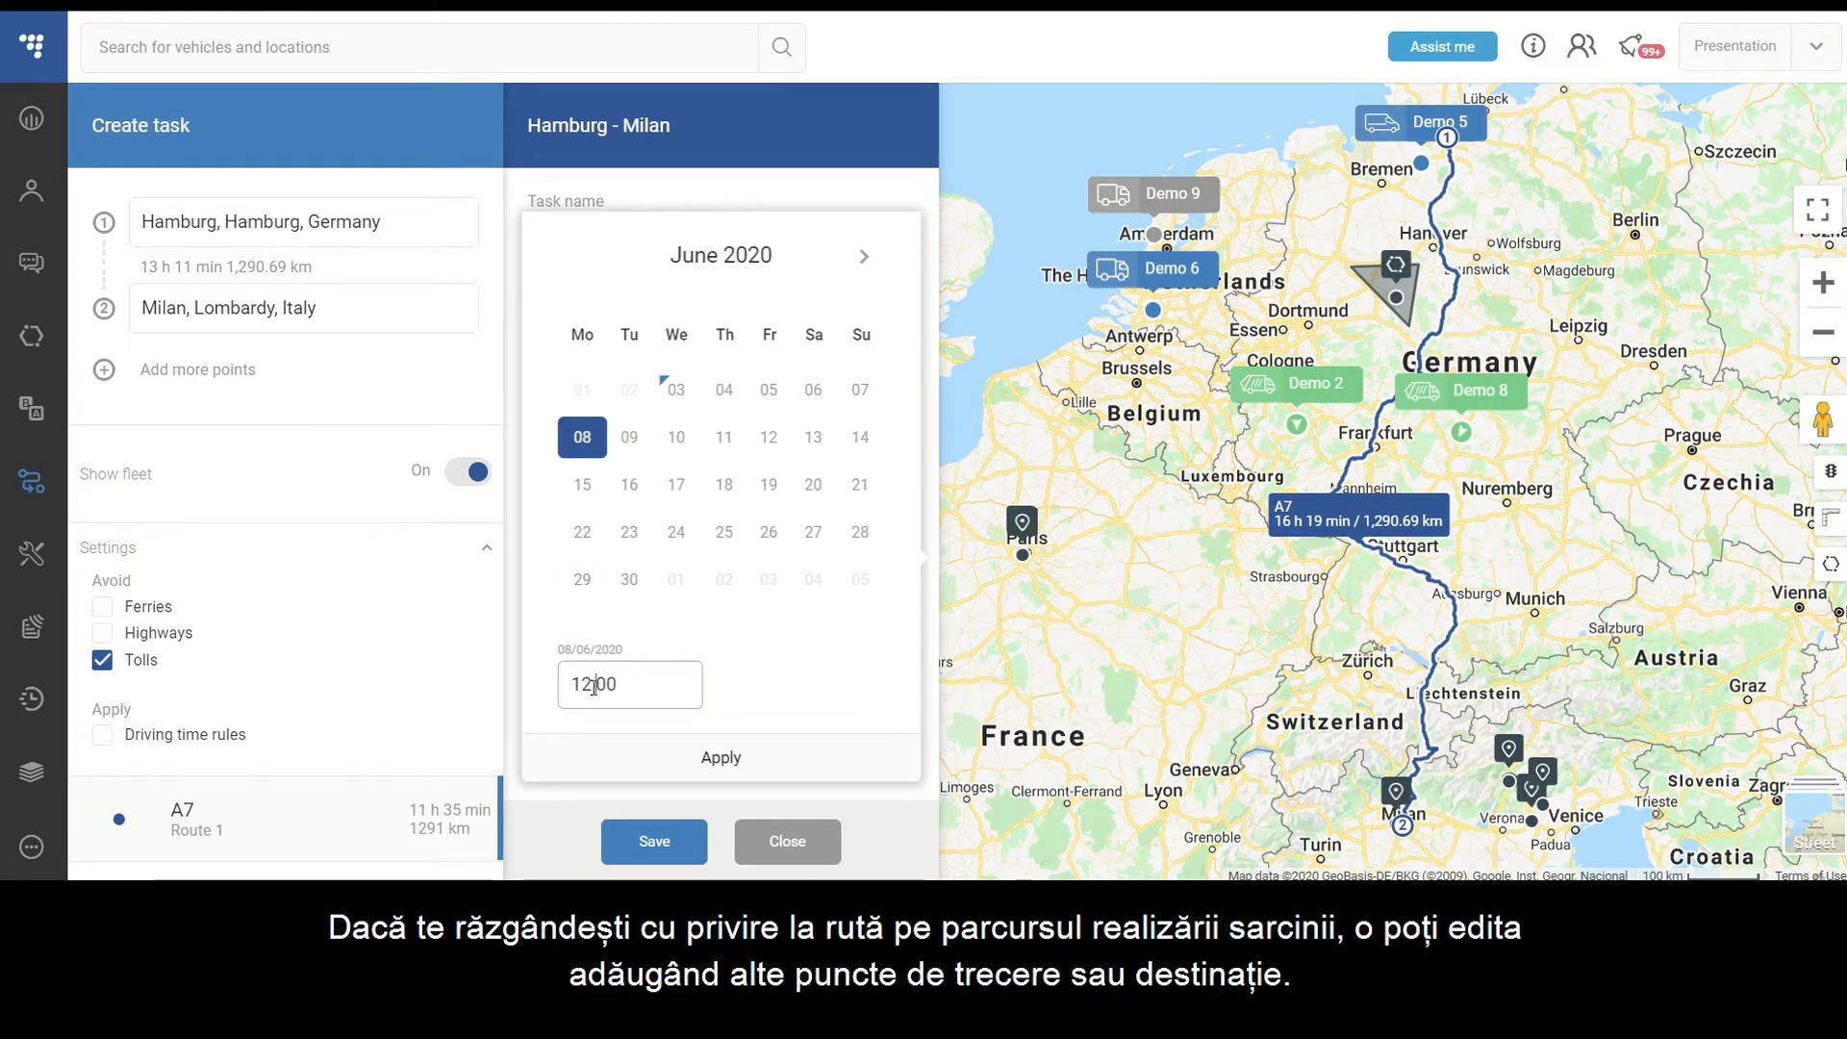
left_click(724, 757)
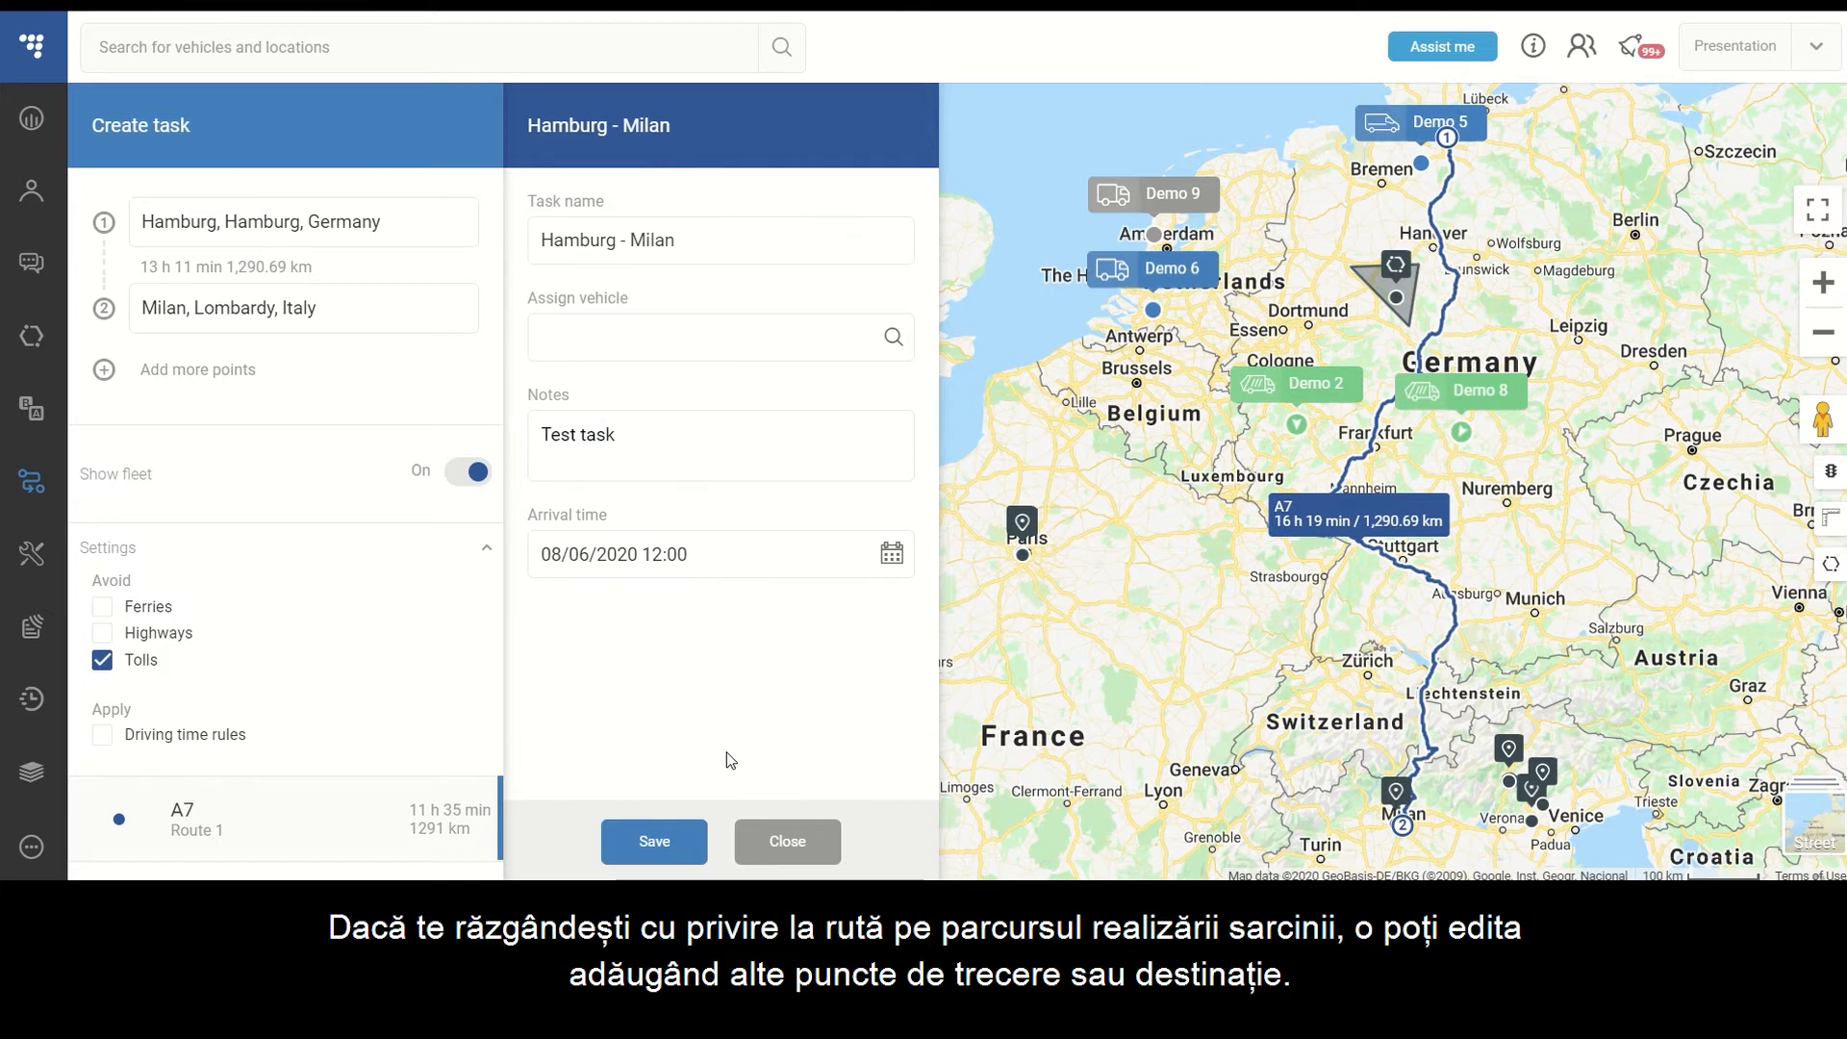
Add Prague, Prague, Czechia as the third point of the route.
left_click(102, 369)
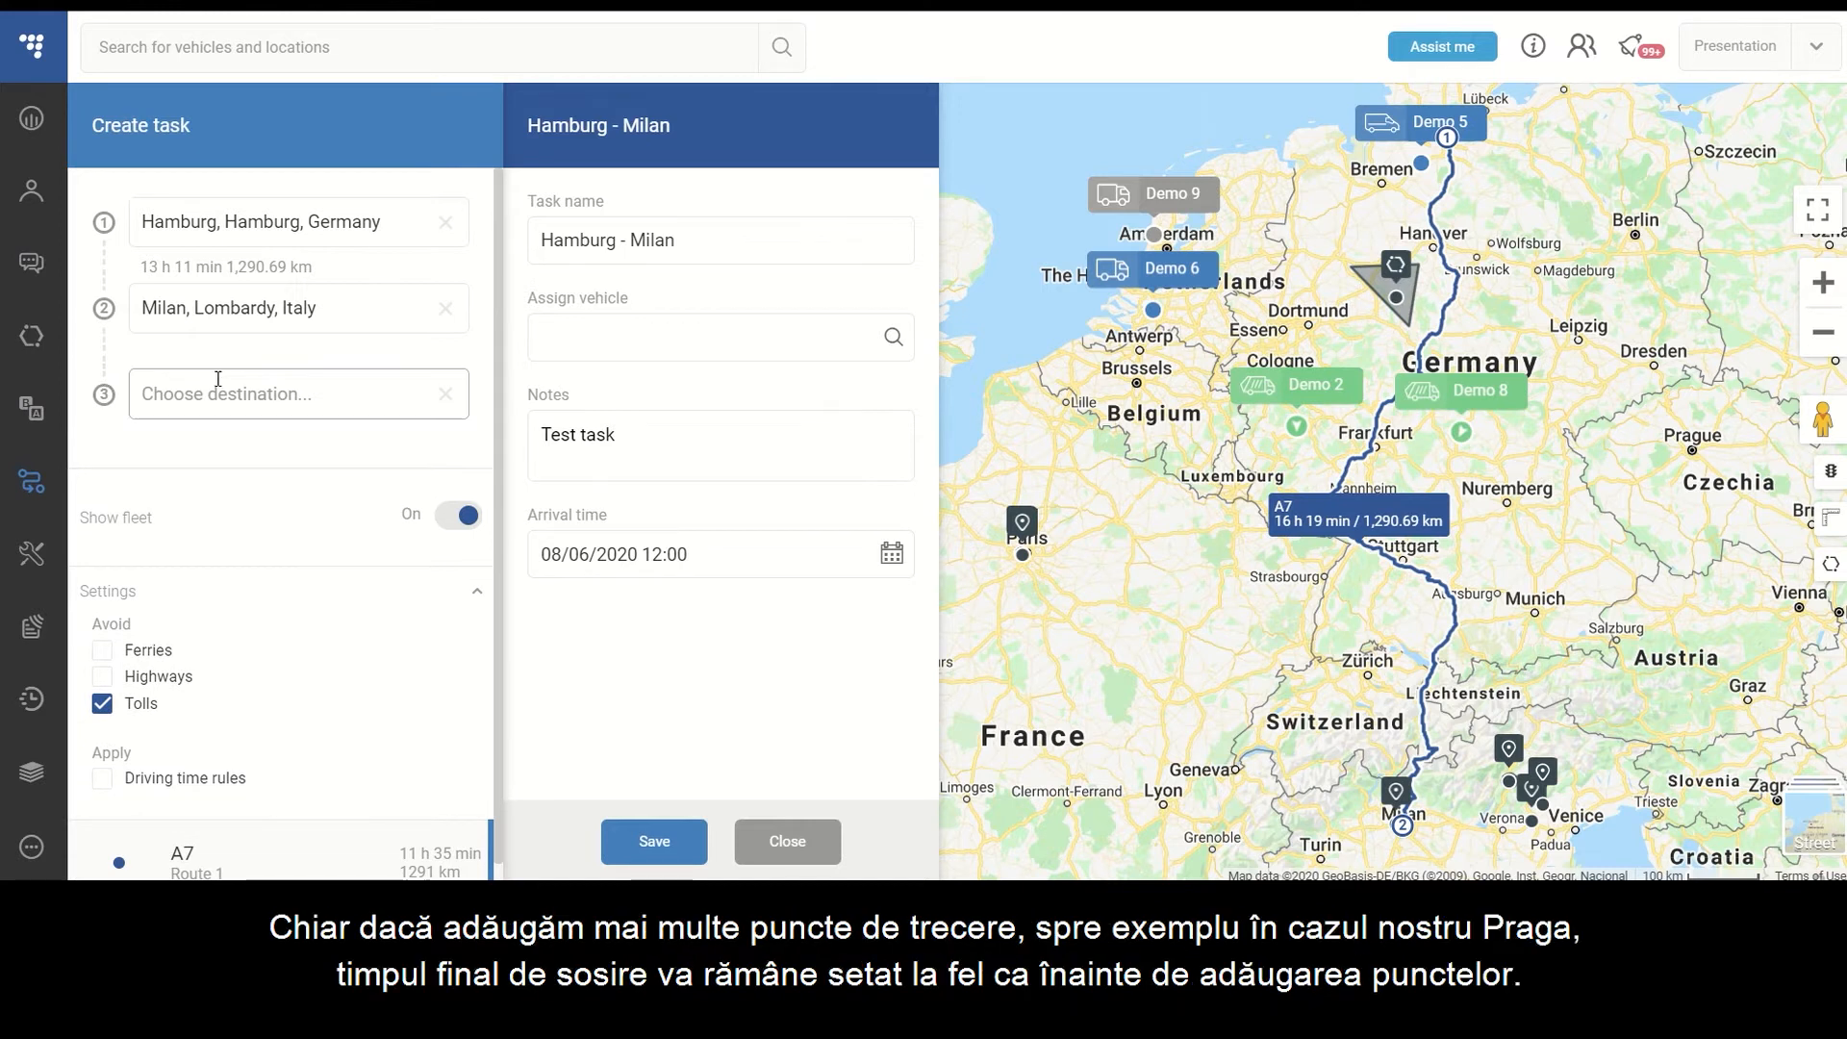
type("Prague")
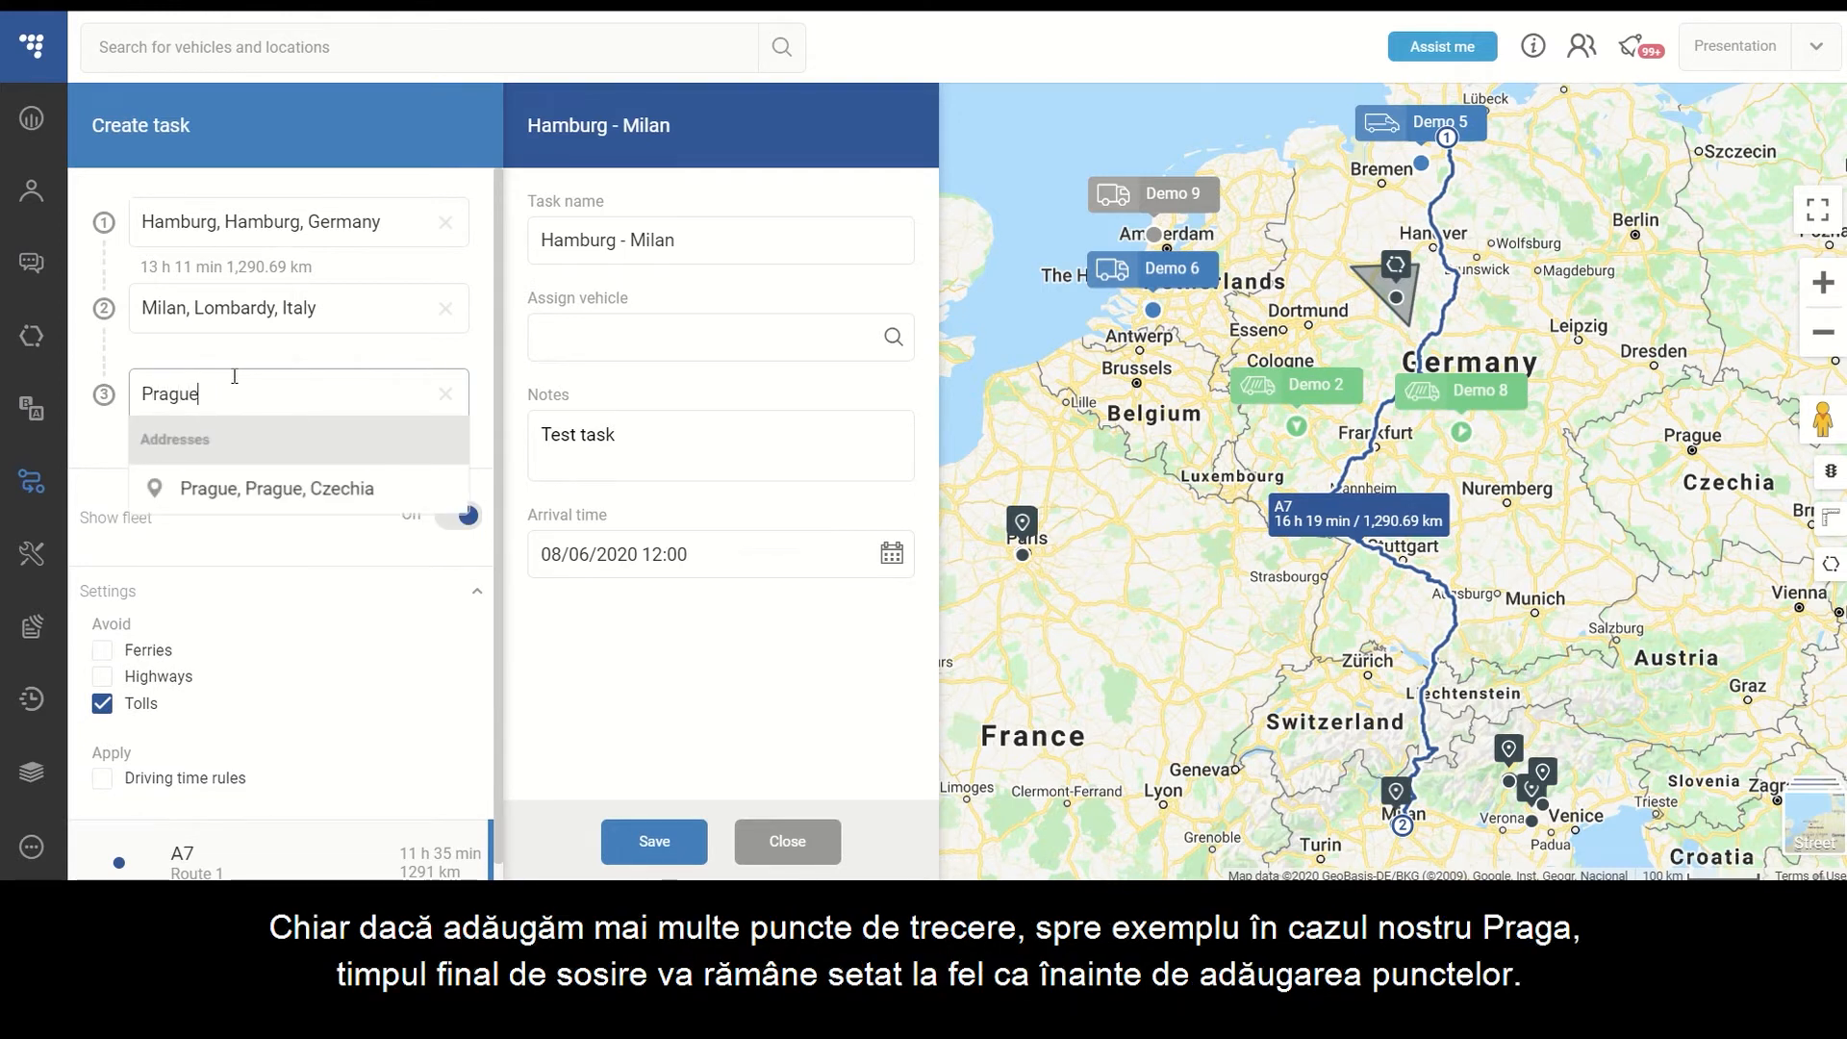
left_click(268, 486)
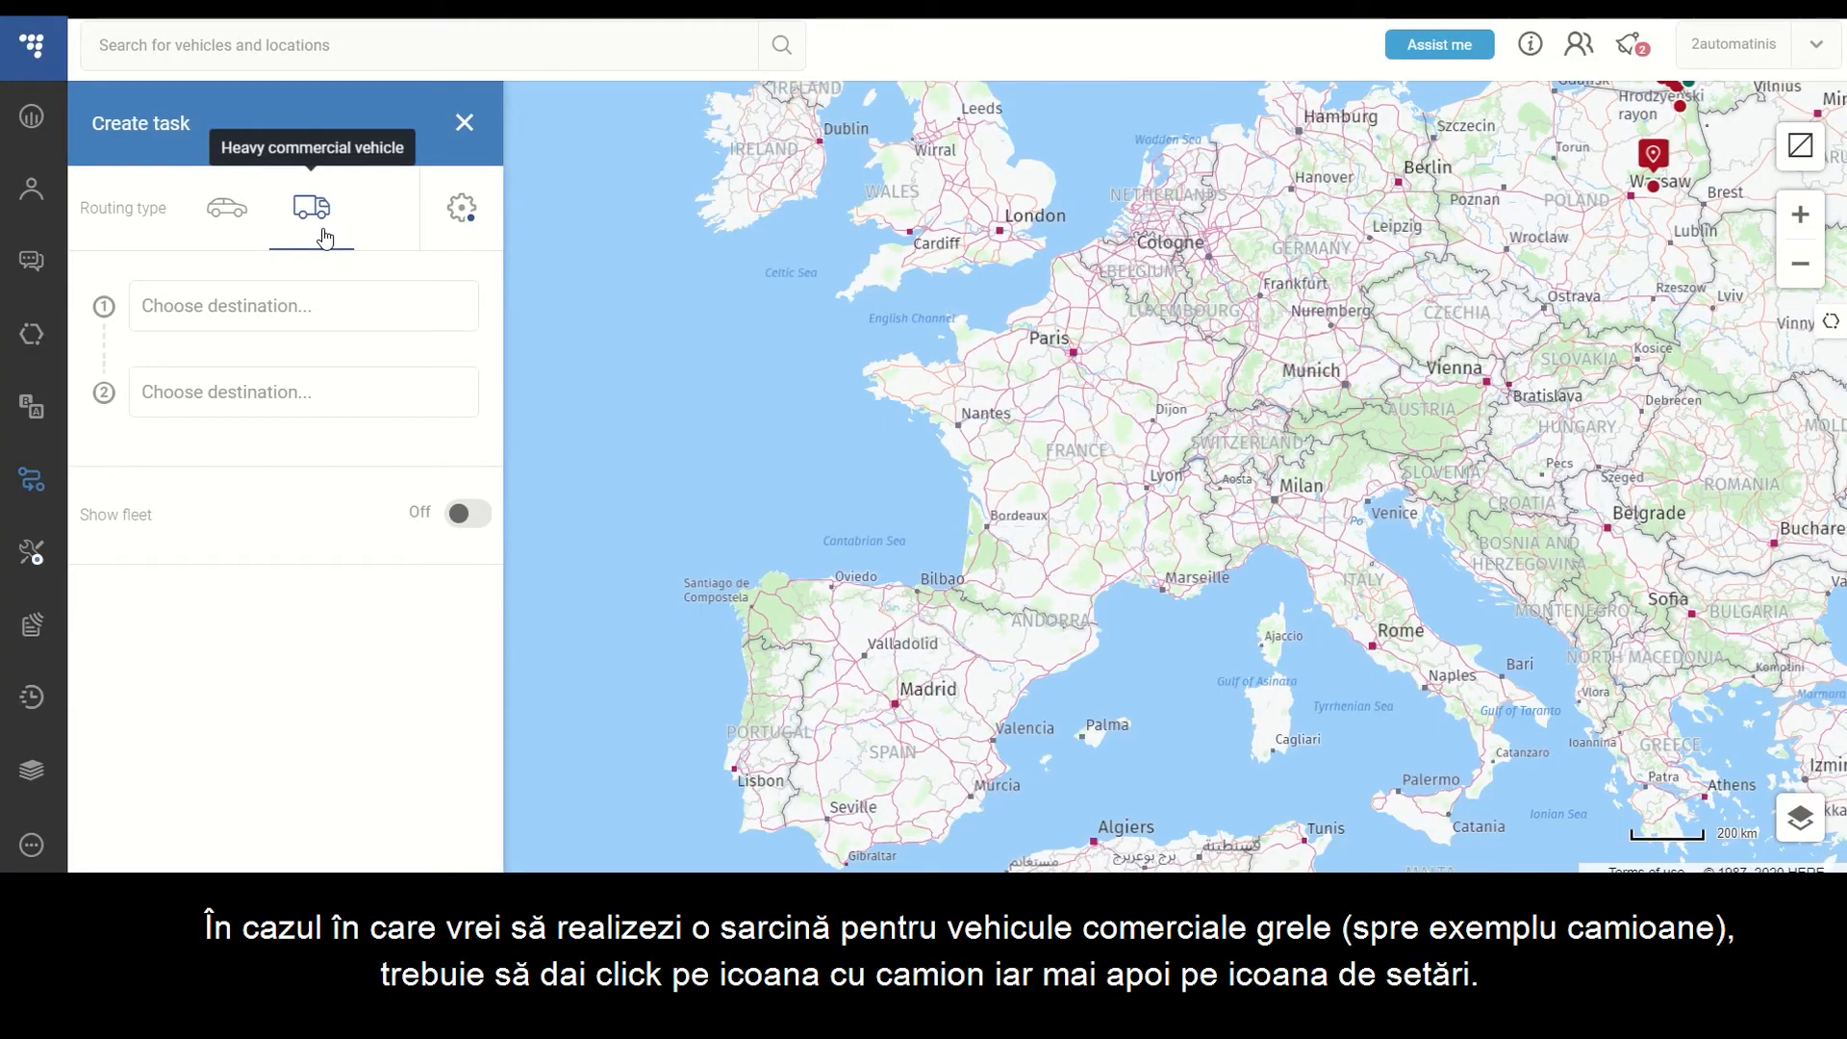
Review the vehicle and routing parameters for a heavy commercial vehicle task, including Balanced routing and Stick to the route, and save the settings.
left_click(471, 229)
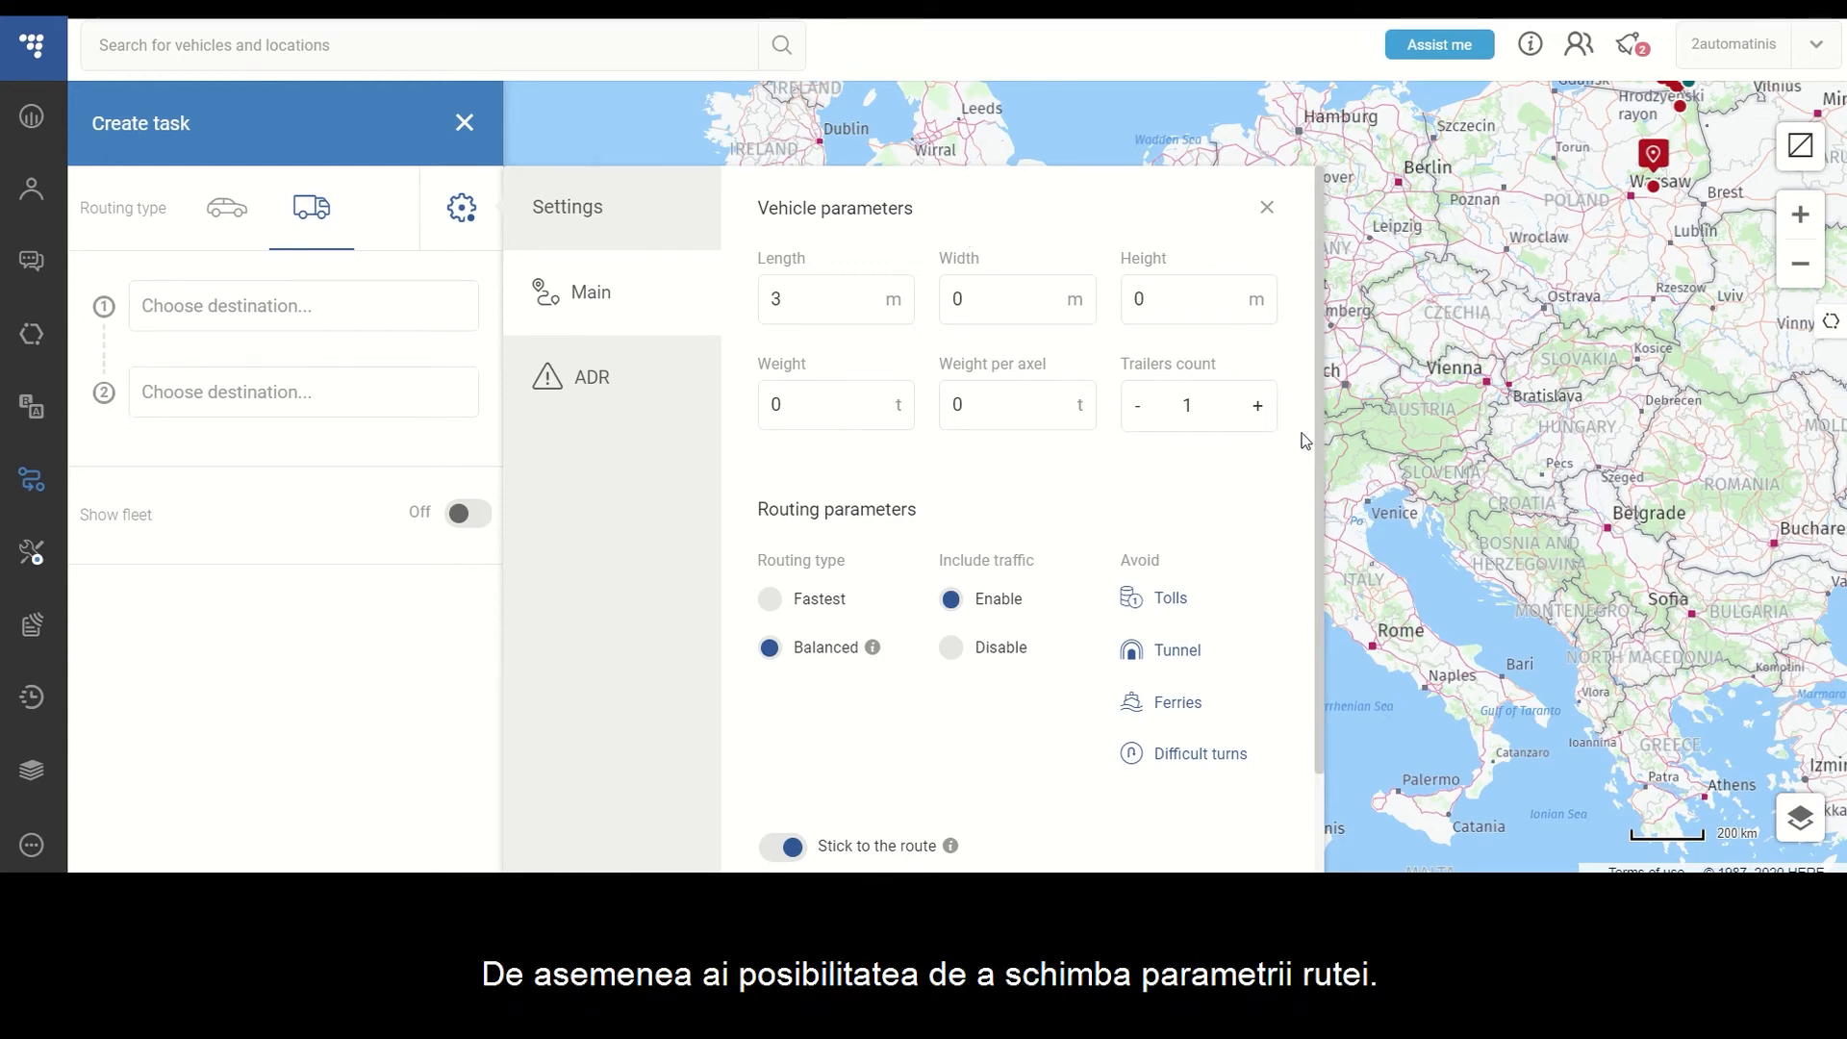
scroll(1306, 441, "down", 2)
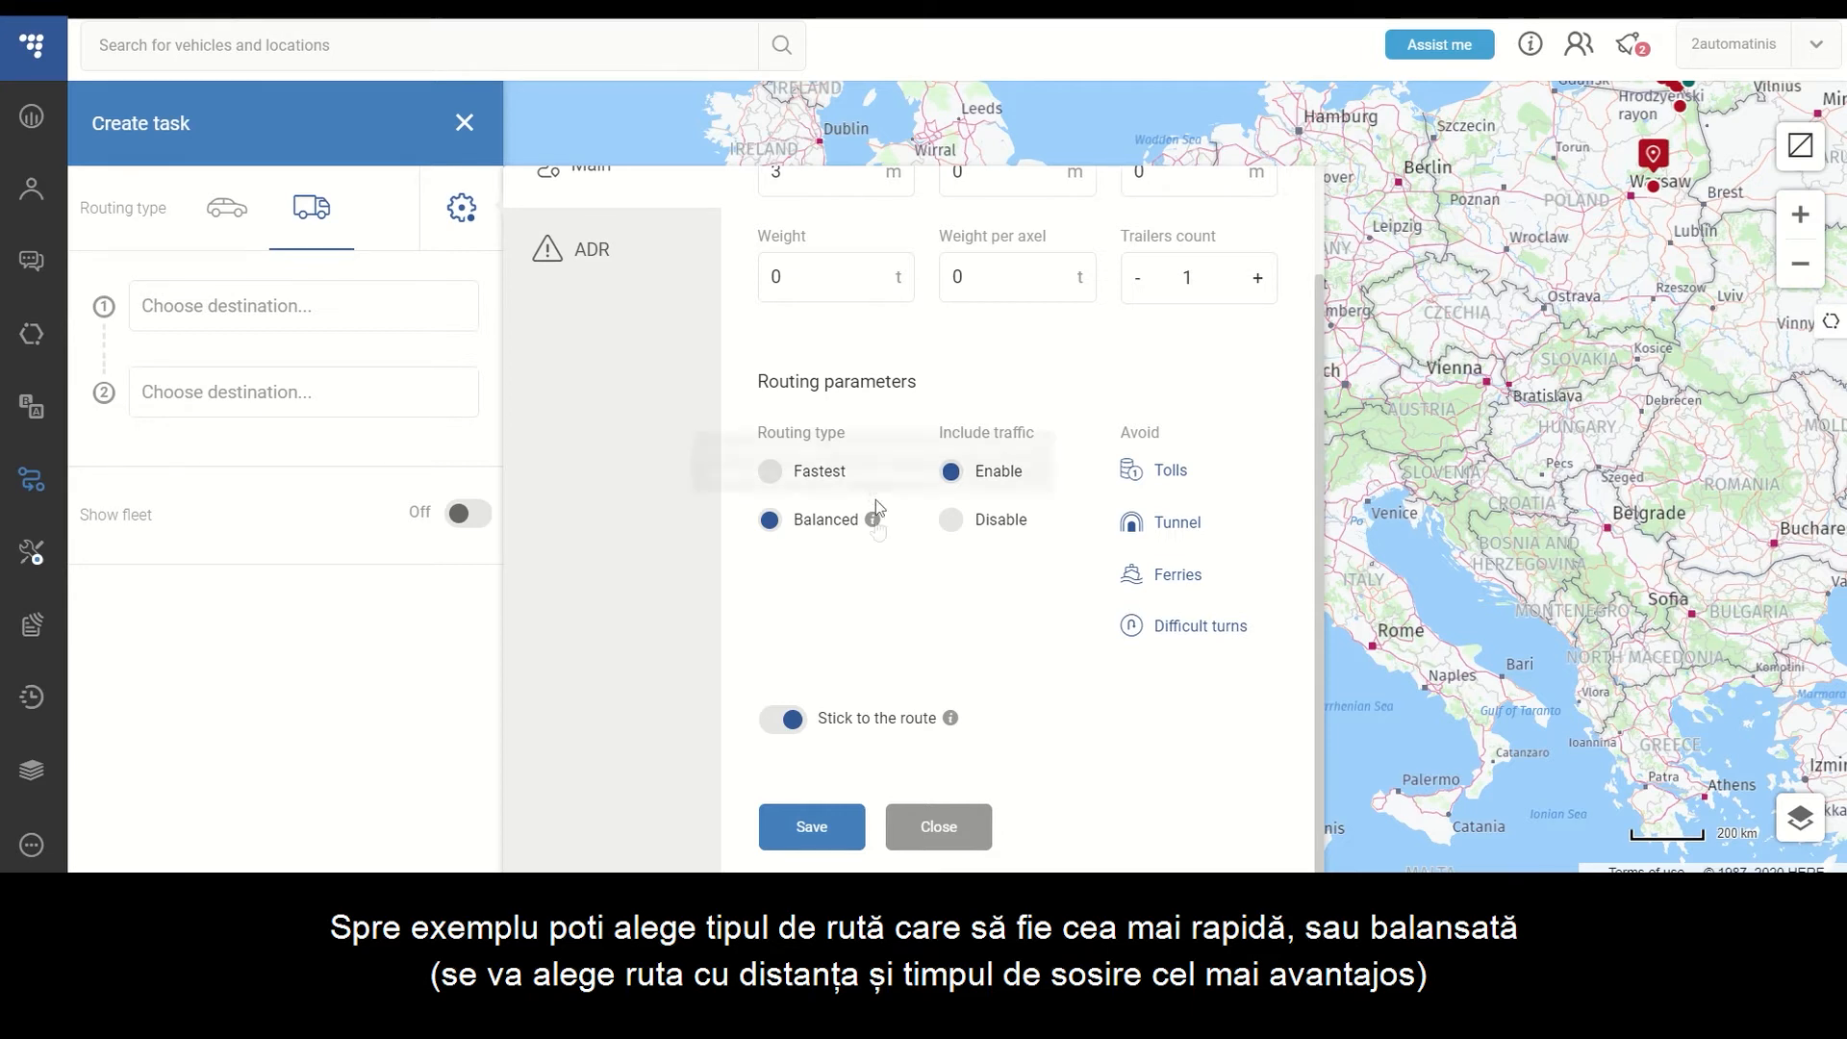
mouse_move(874, 524)
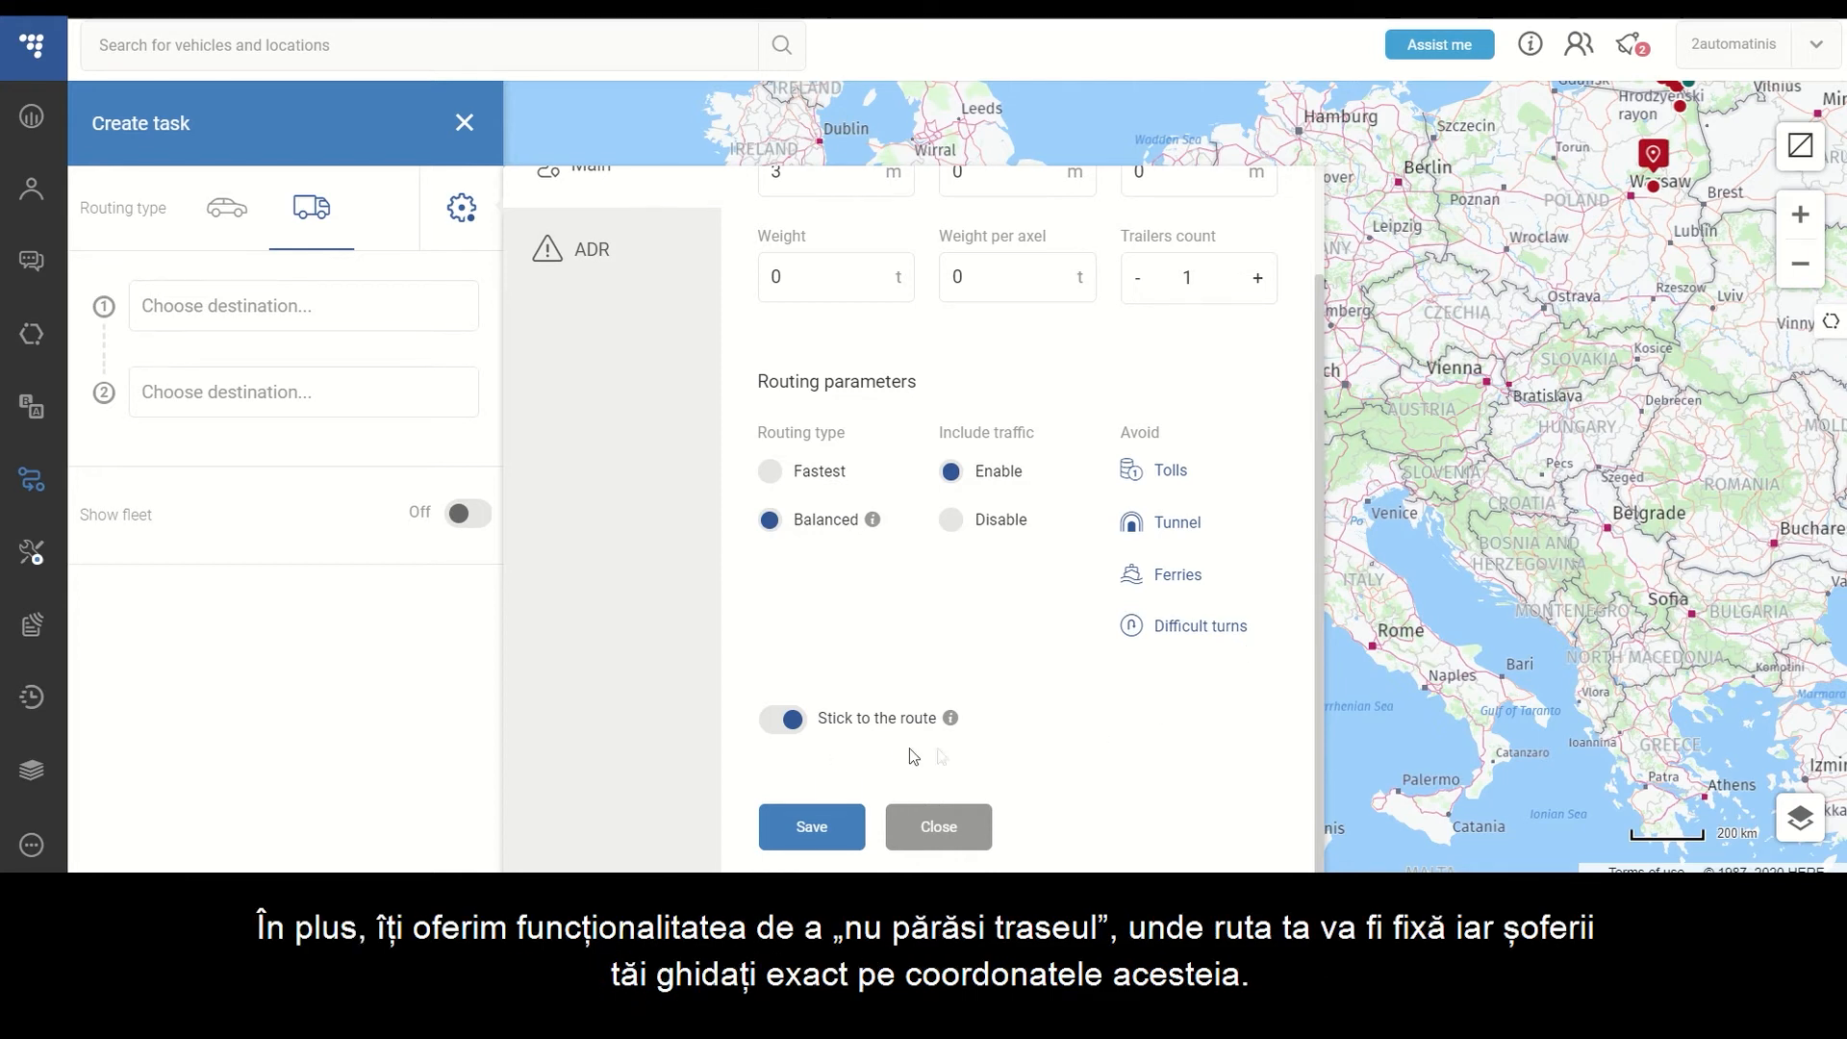
mouse_move(958, 733)
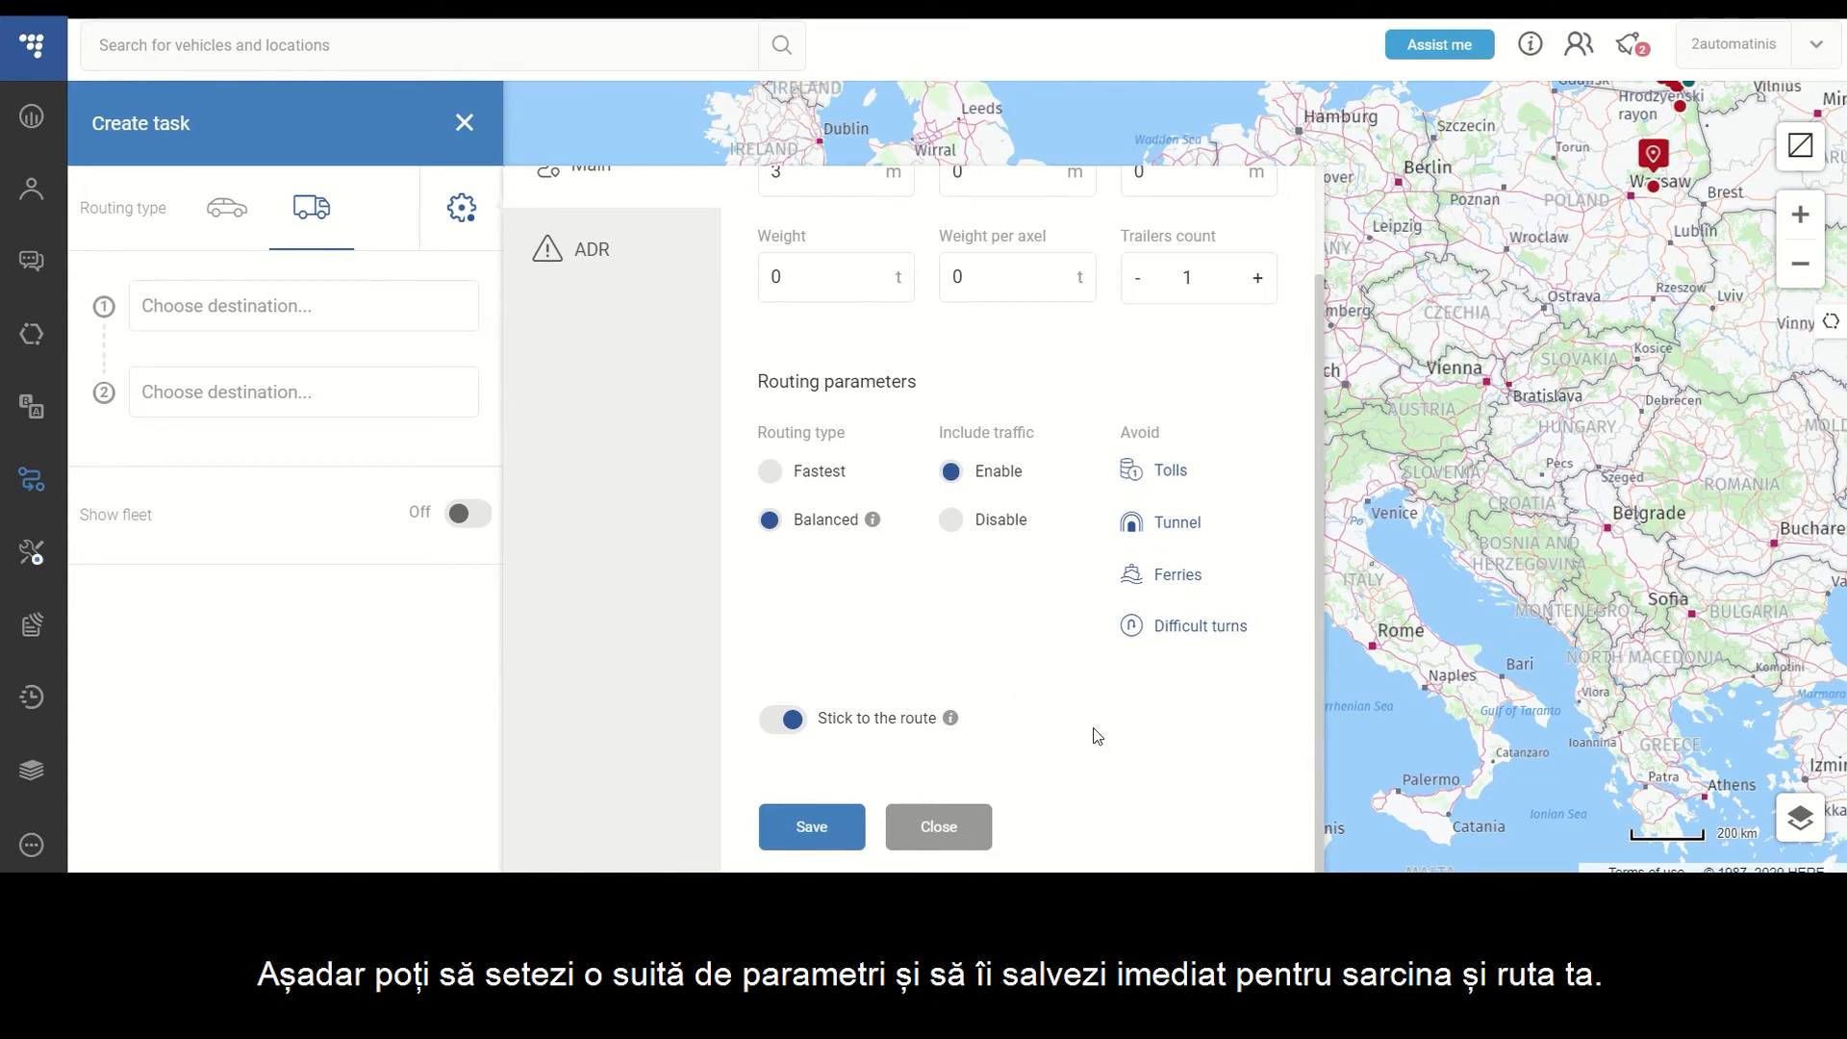
scroll(1097, 736, "up", 2)
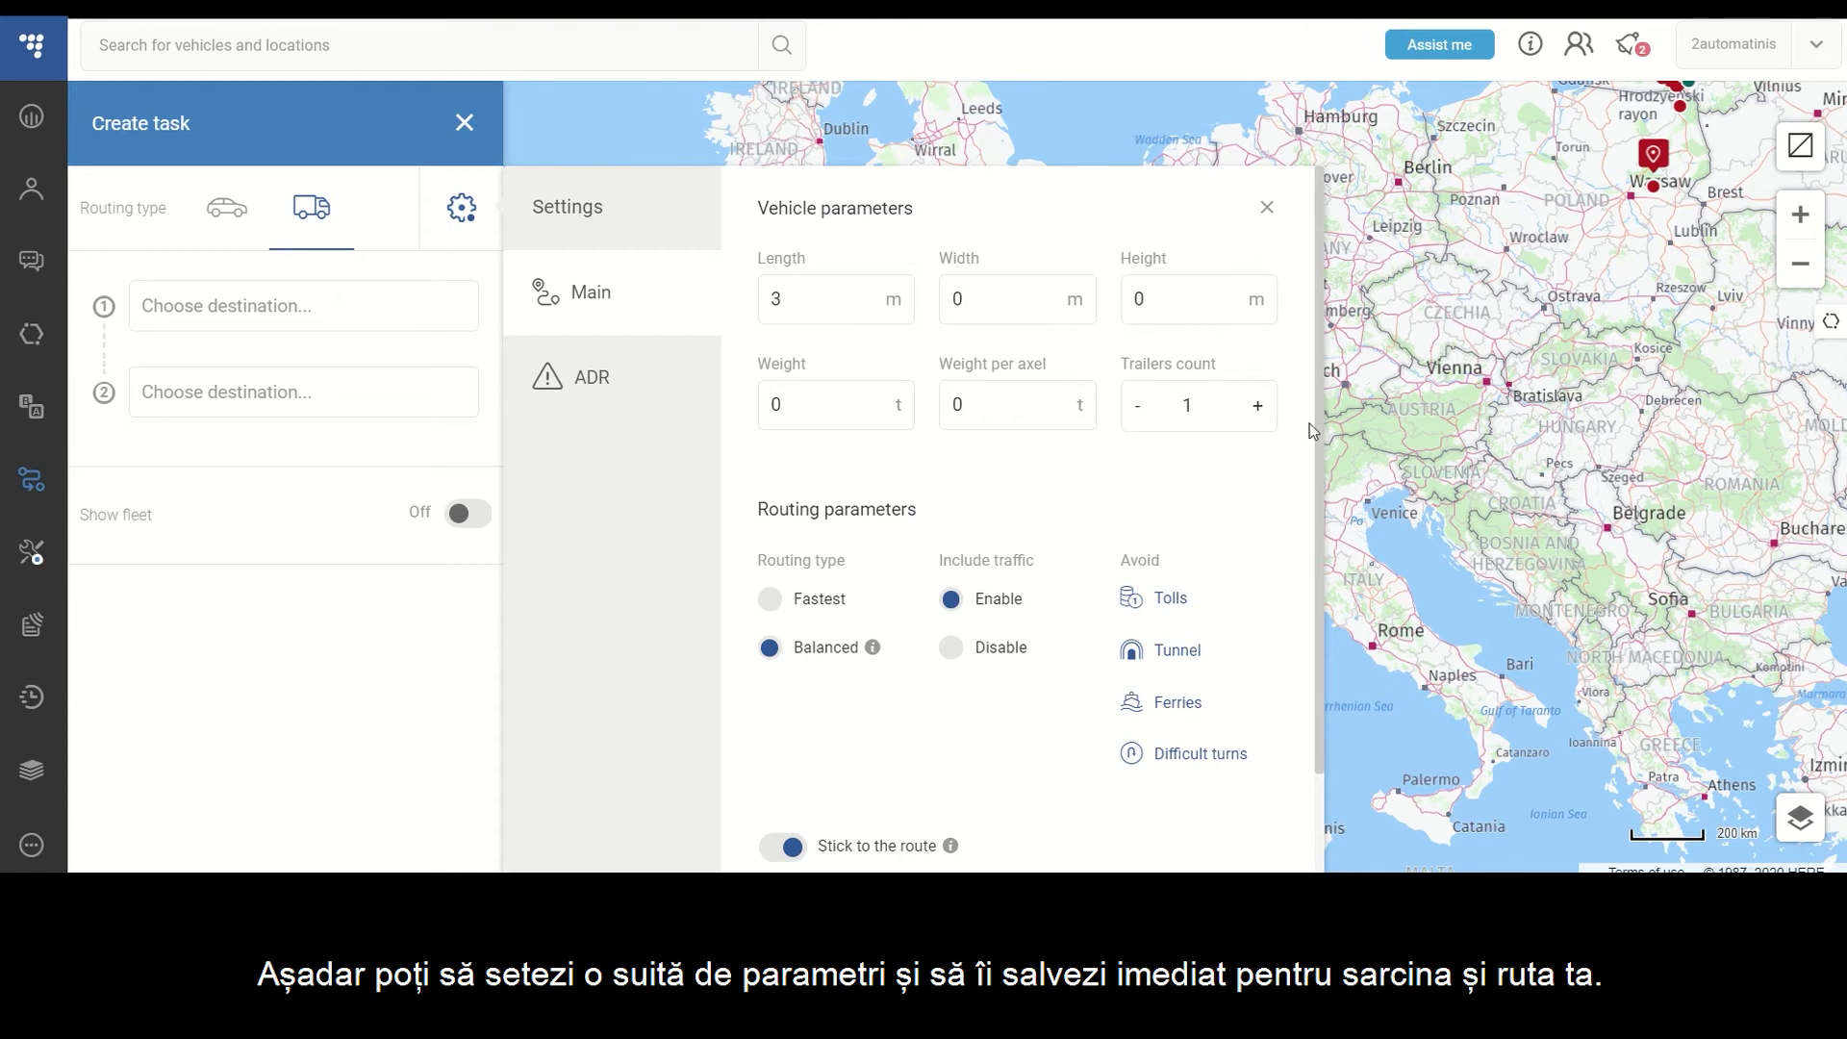
scroll(1272, 616, "down", 2)
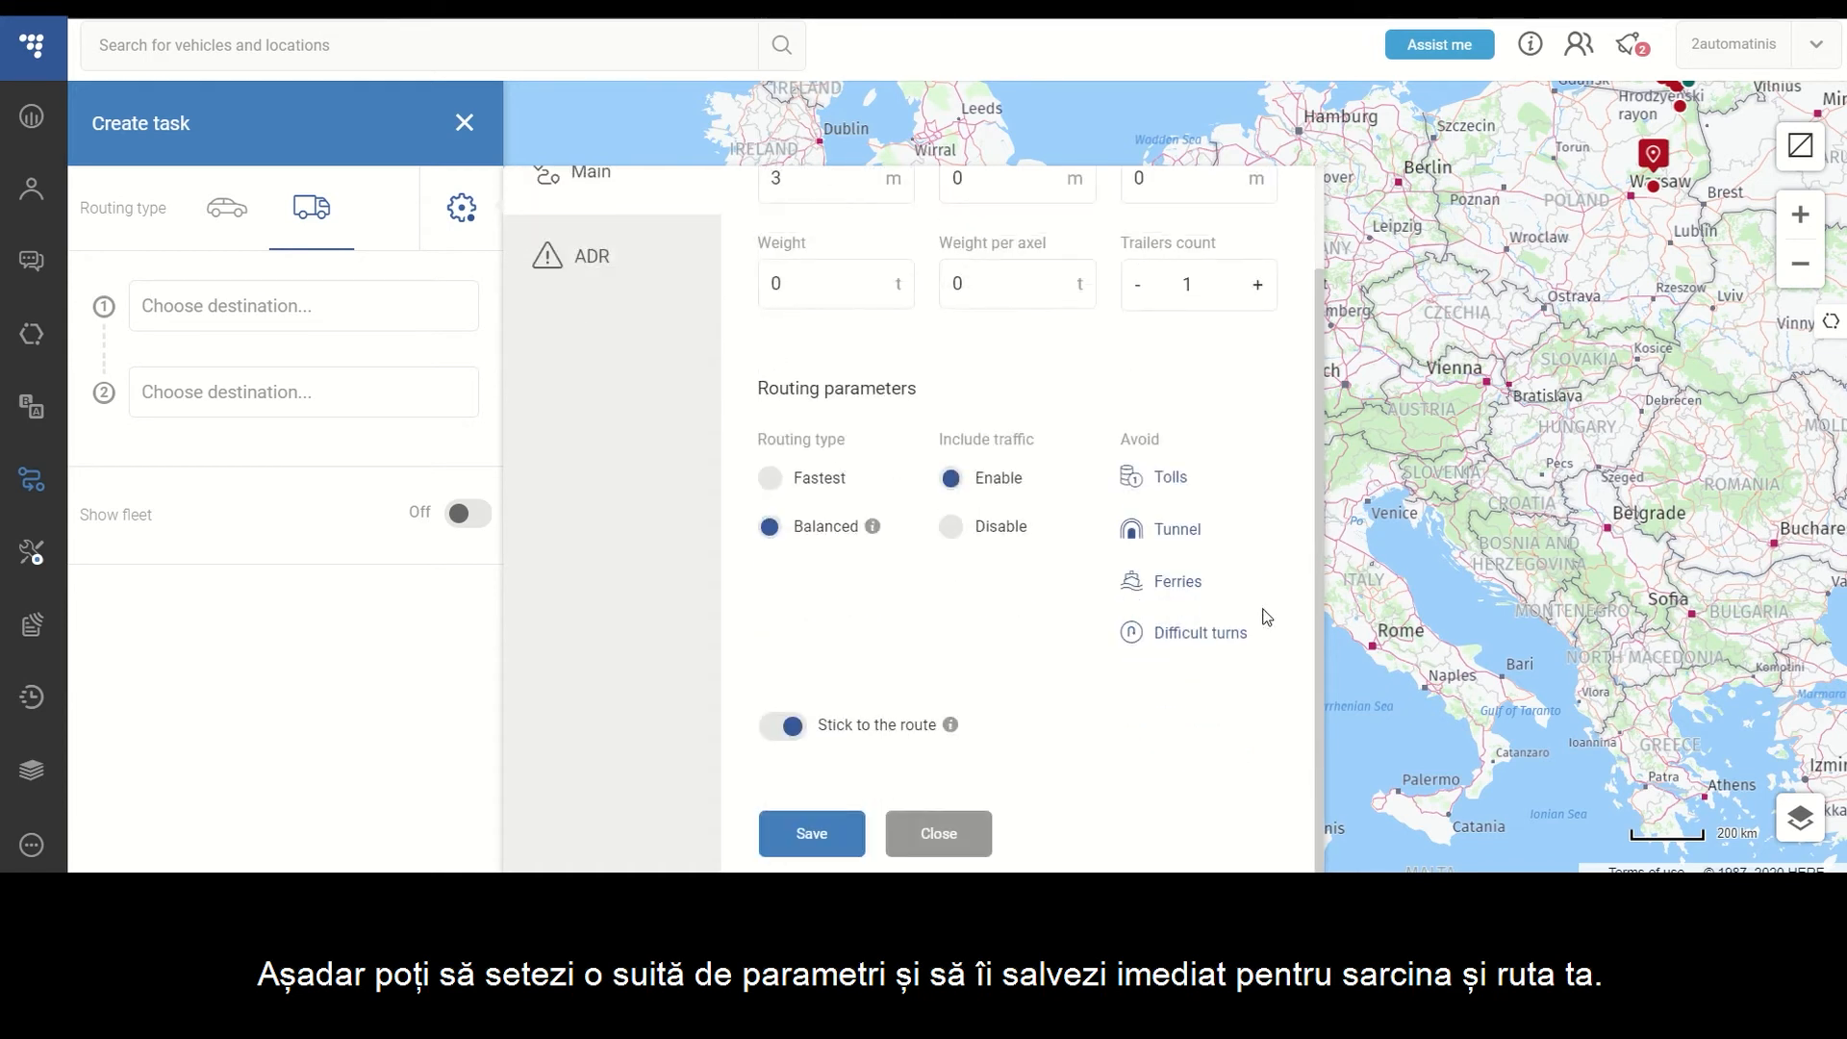
left_click(797, 843)
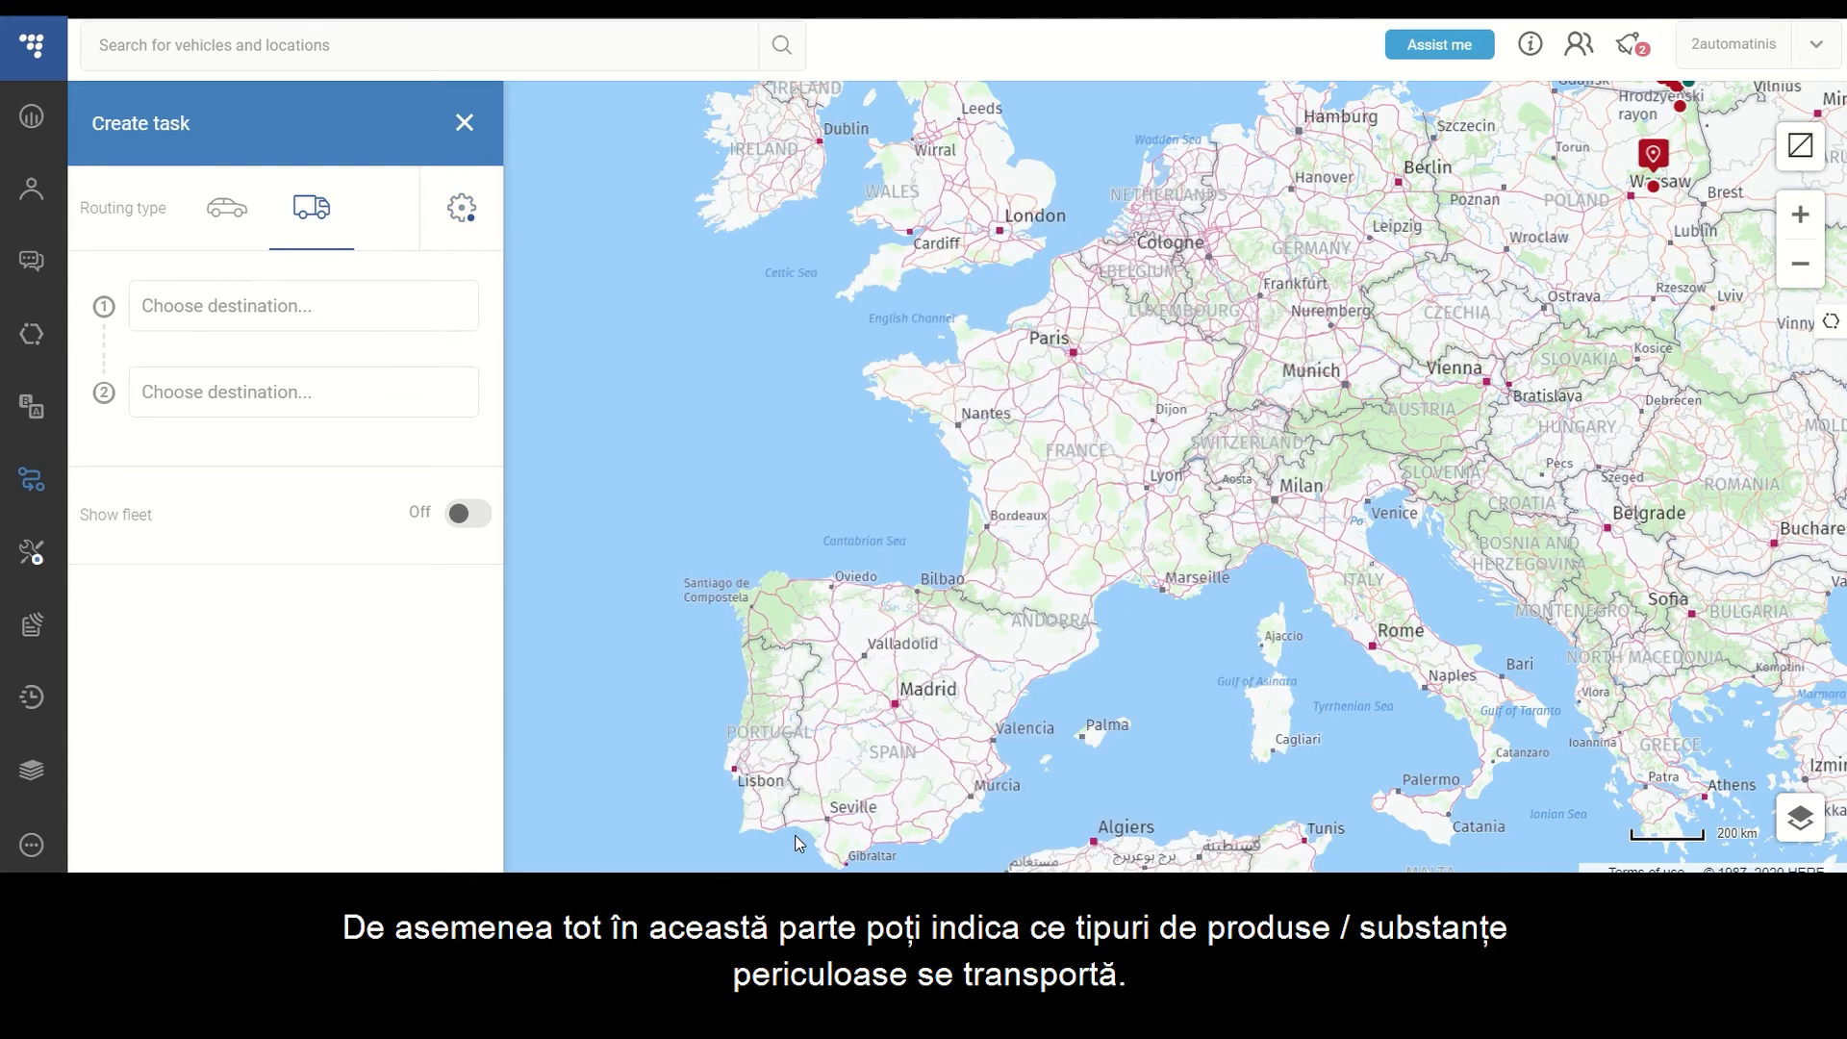
Set the ADR options to Organic hazardous material with tunnel category B+C+D+E and save the heavy vehicle settings.
left_click(465, 210)
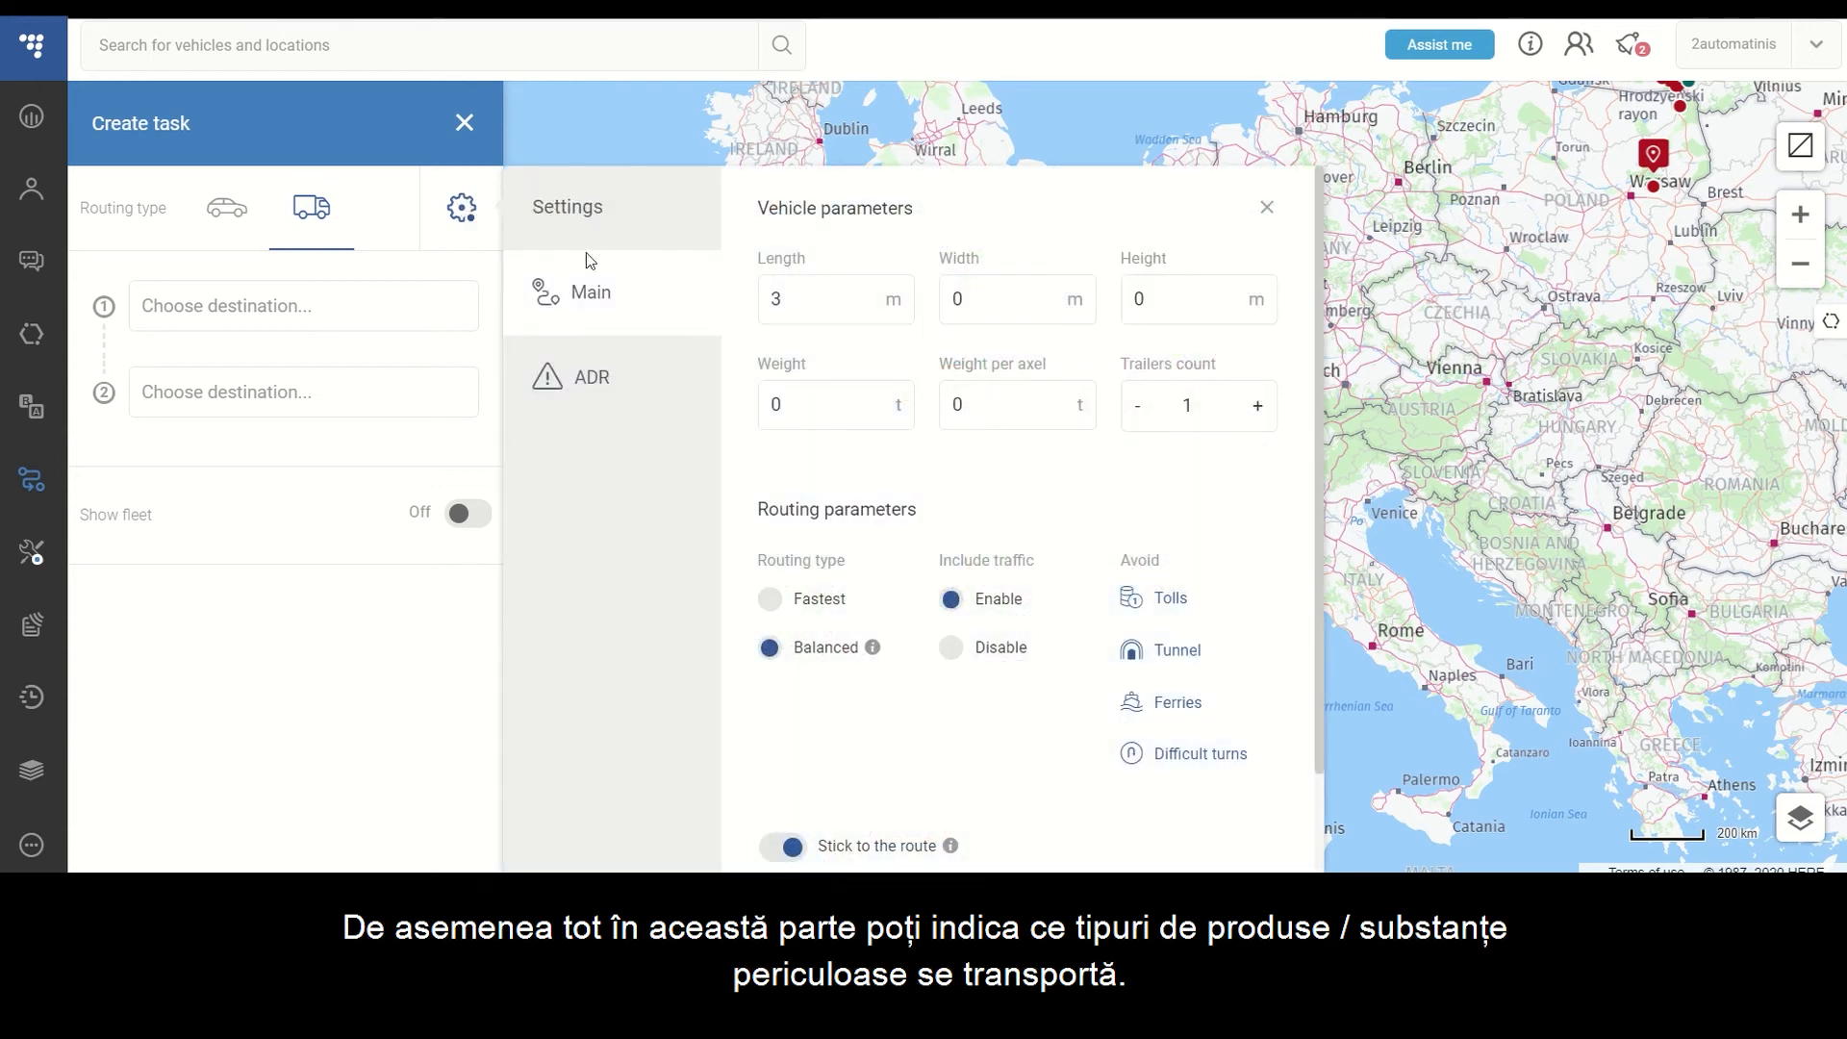
left_click(604, 385)
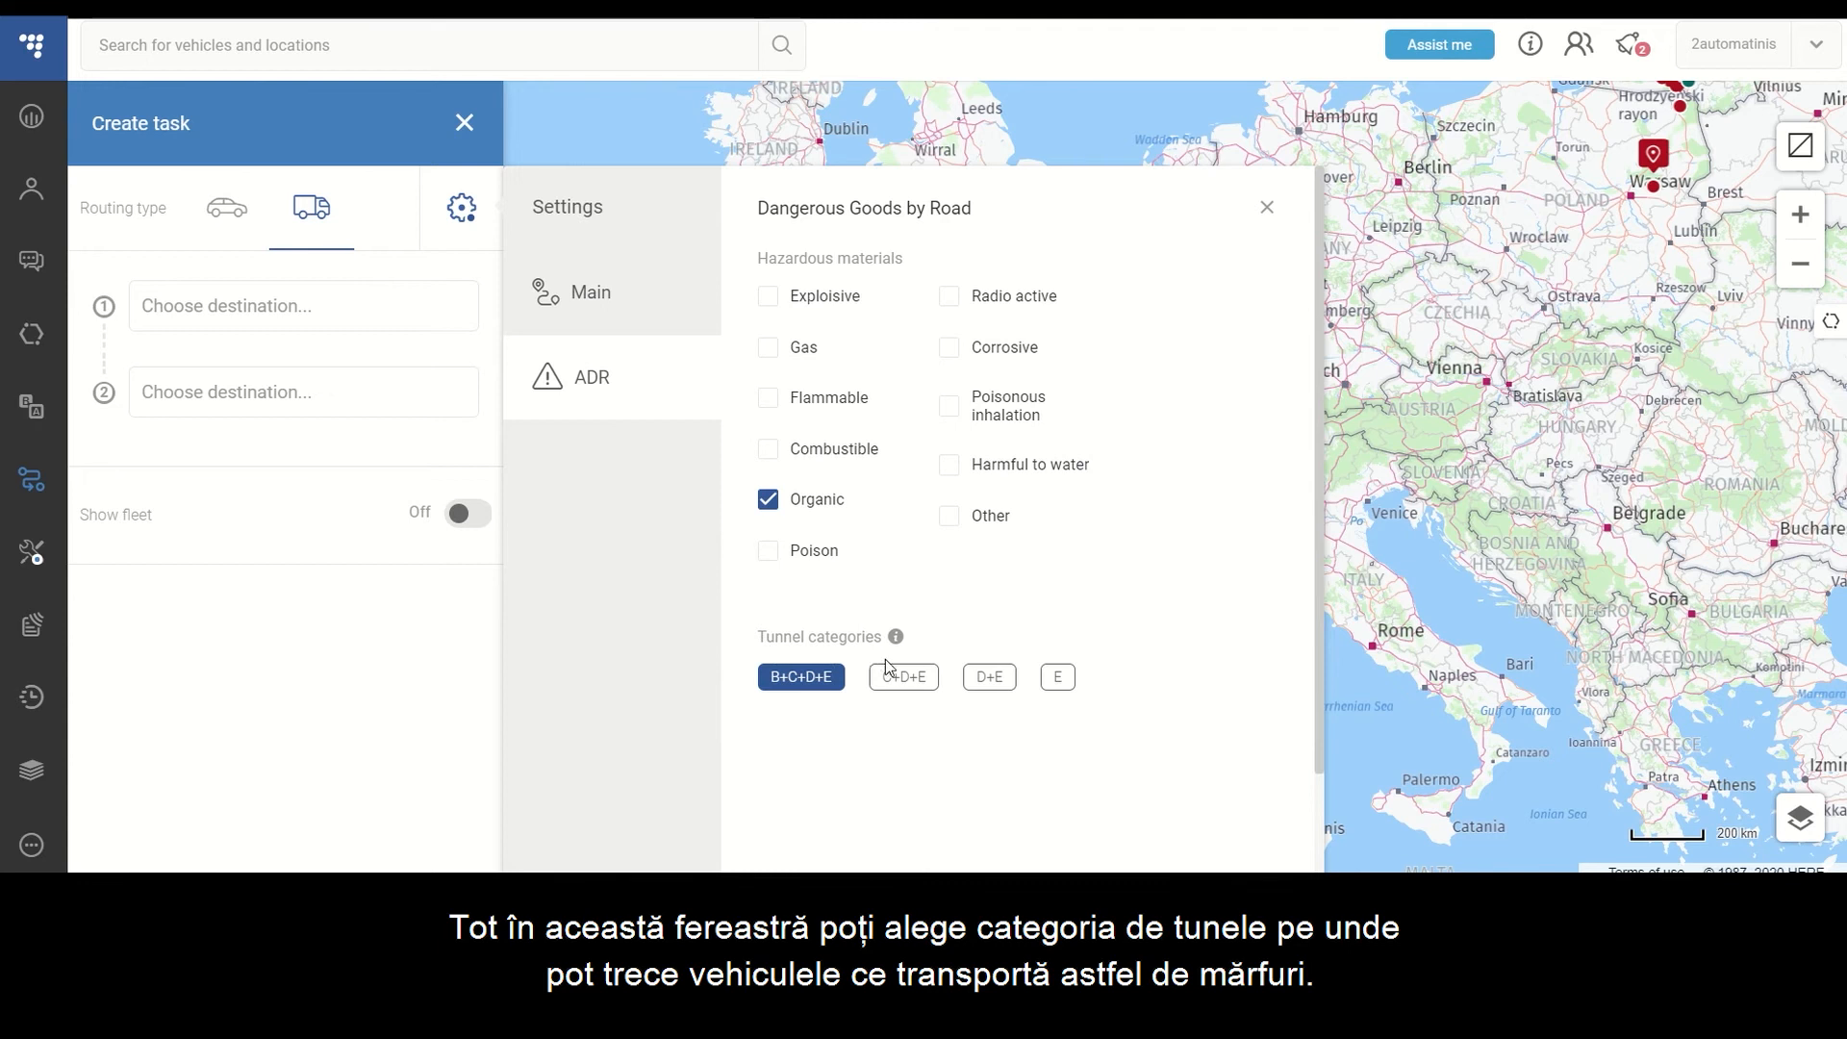
mouse_move(895, 643)
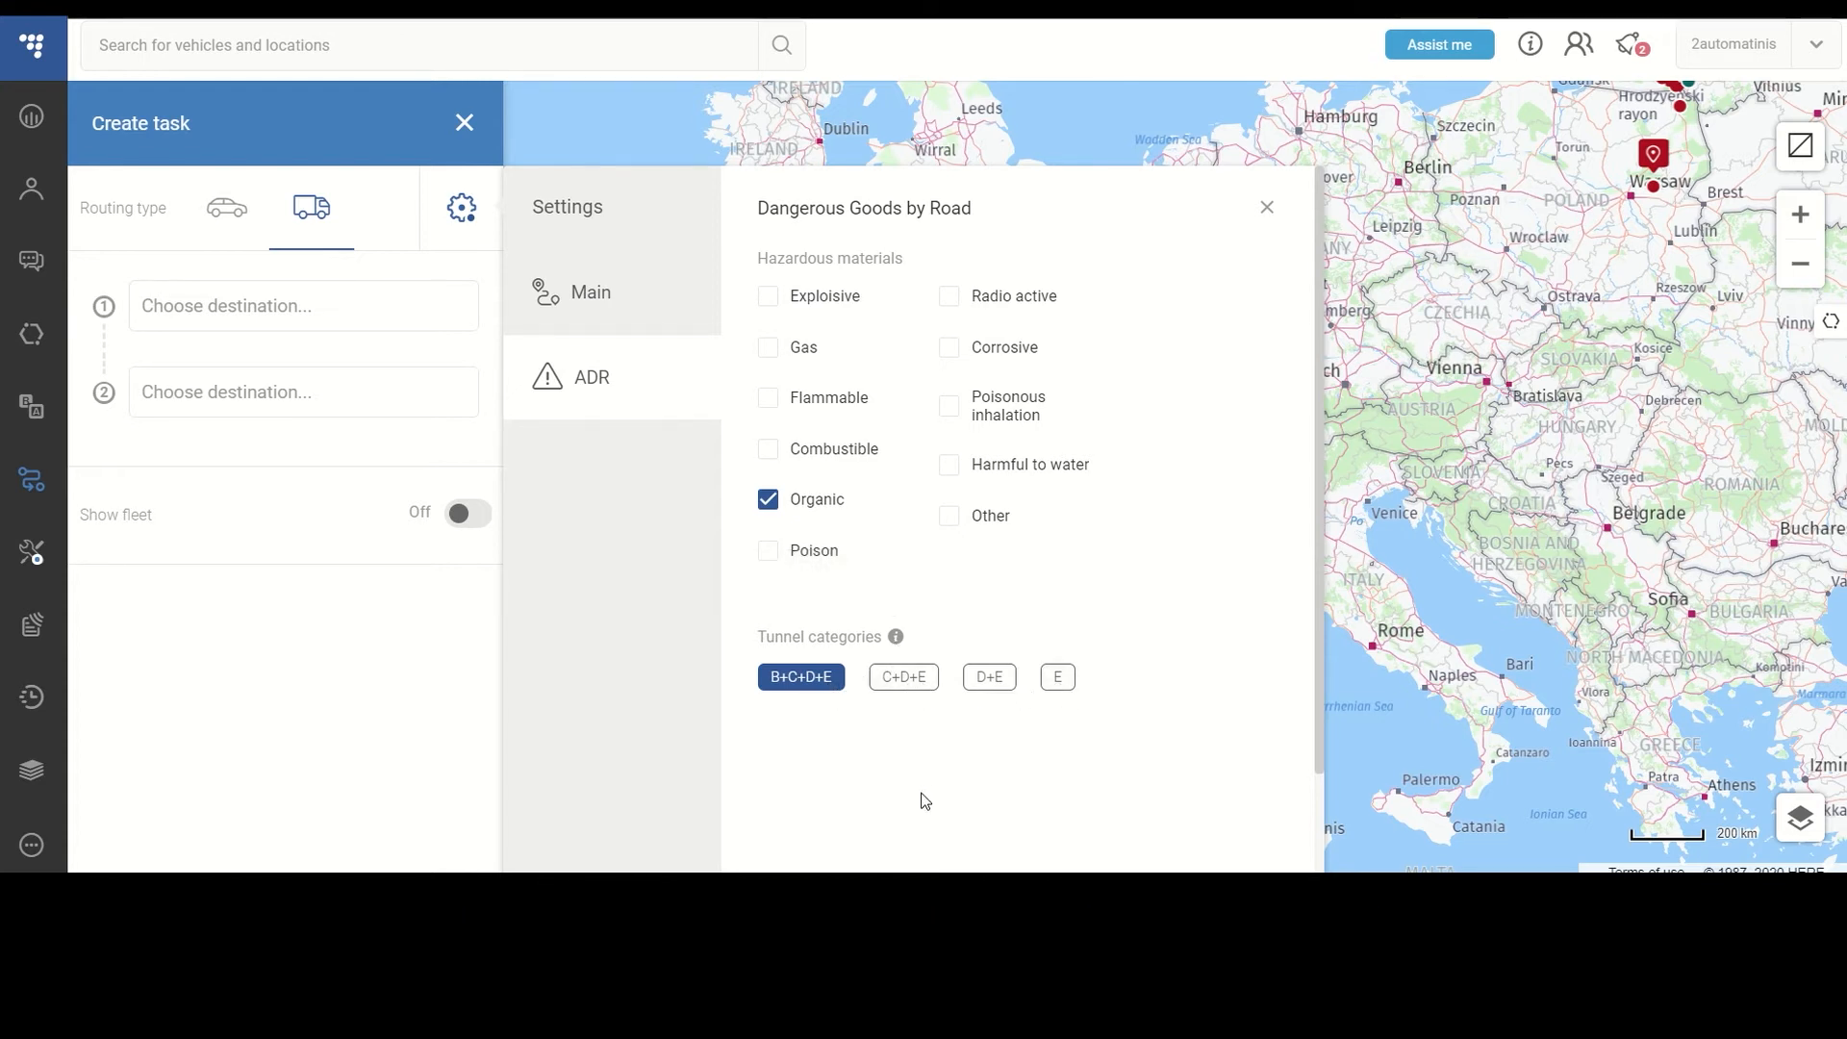
left_click(650, 311)
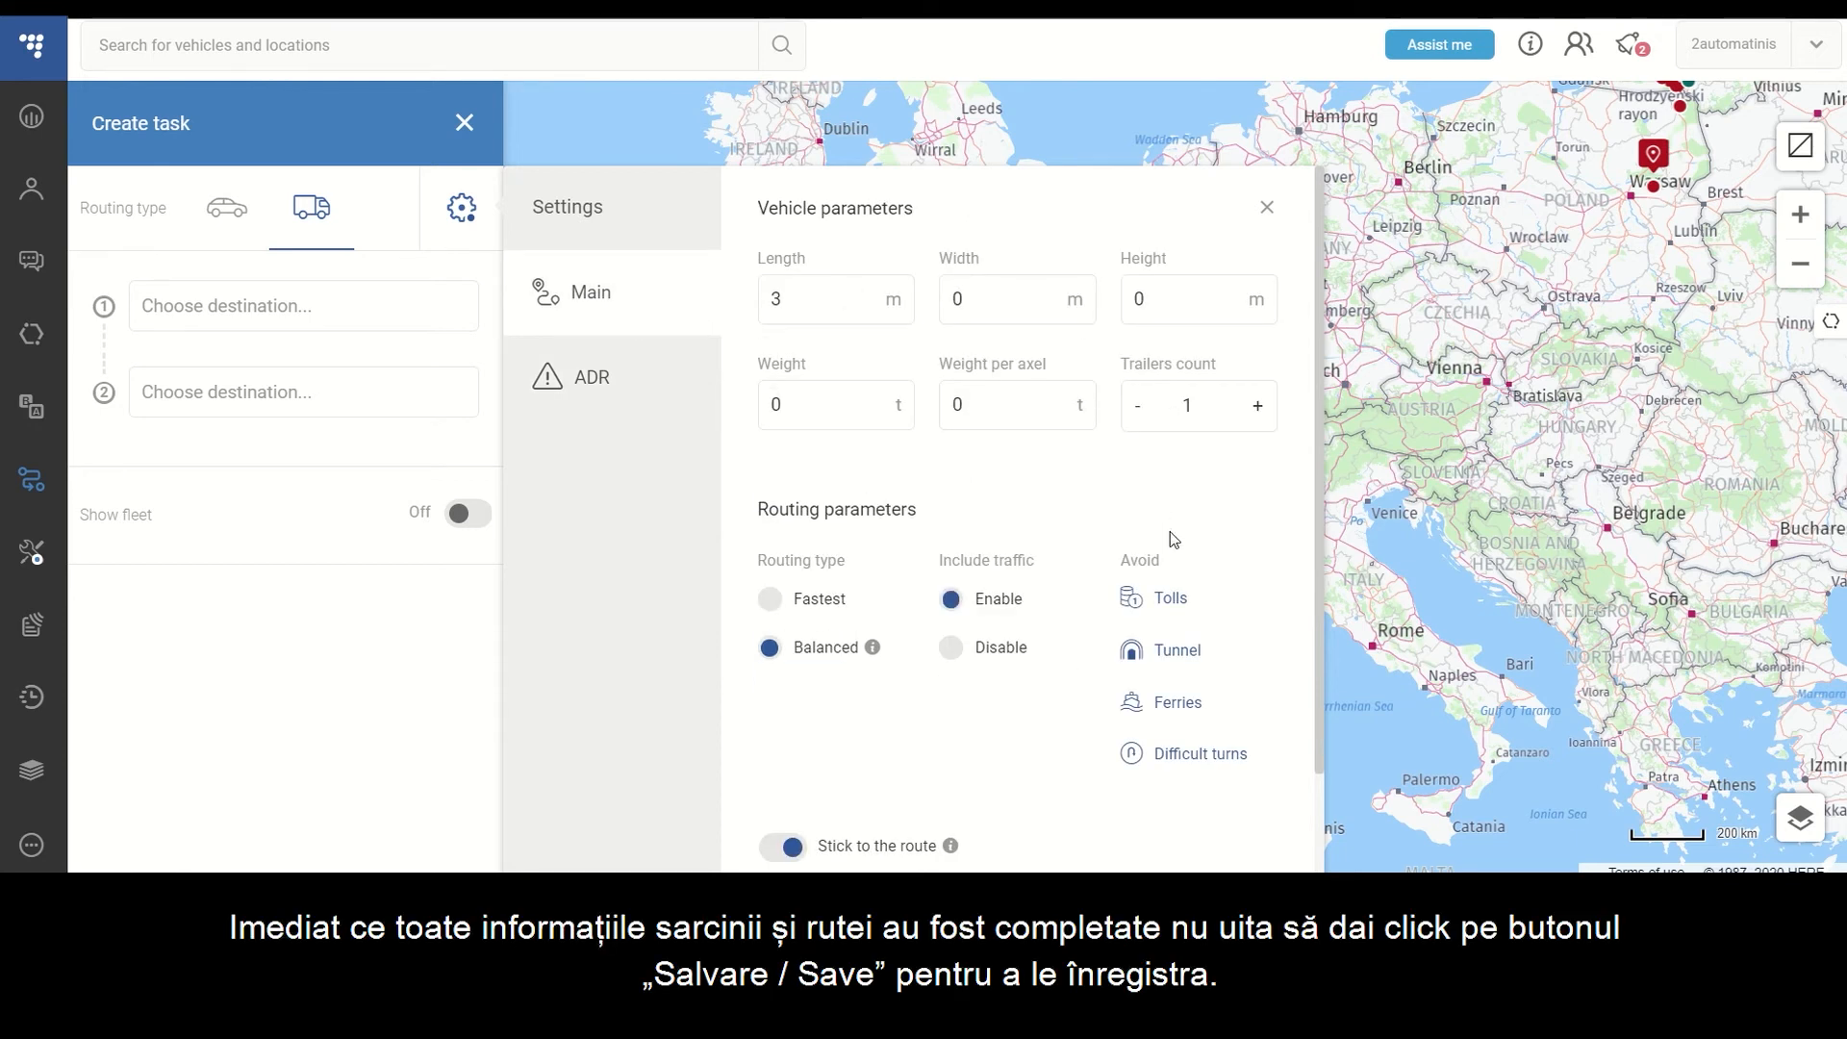
scroll(1170, 531, "down", 1)
scroll(1037, 456, "up", 1)
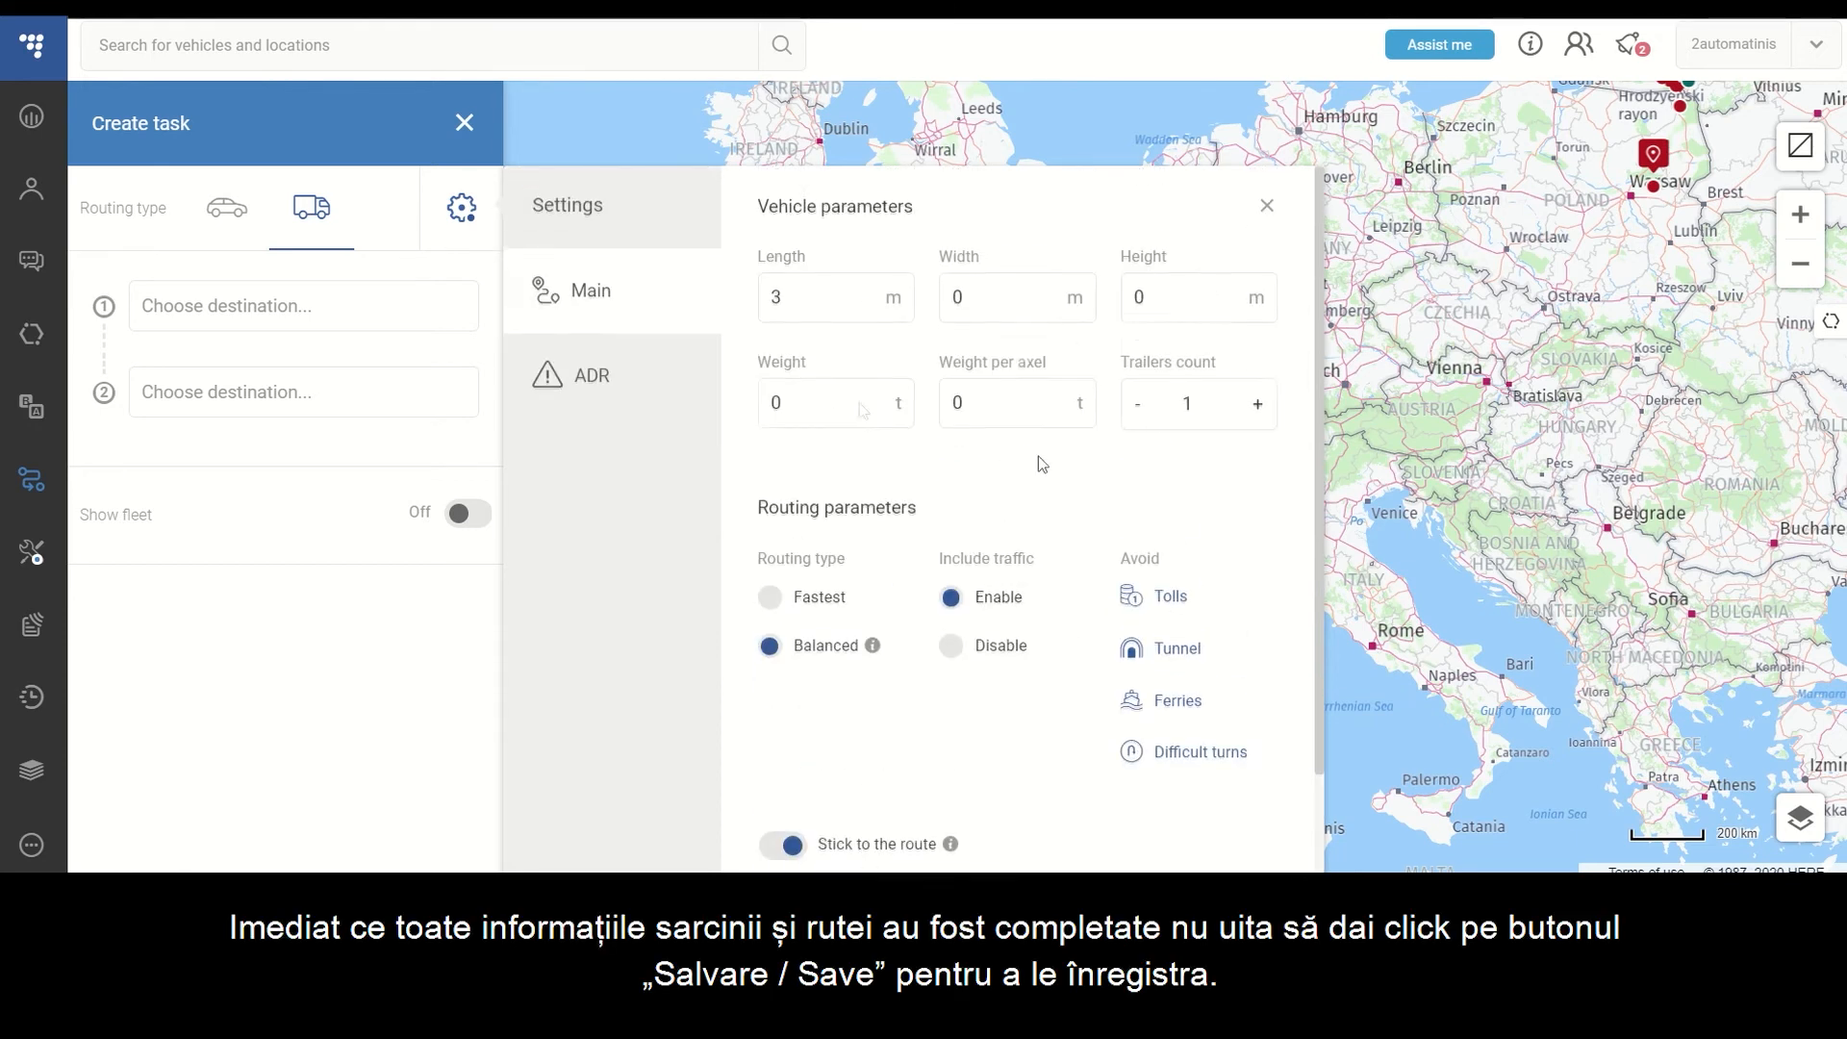
left_click(646, 387)
scroll(1279, 404, "down", 1)
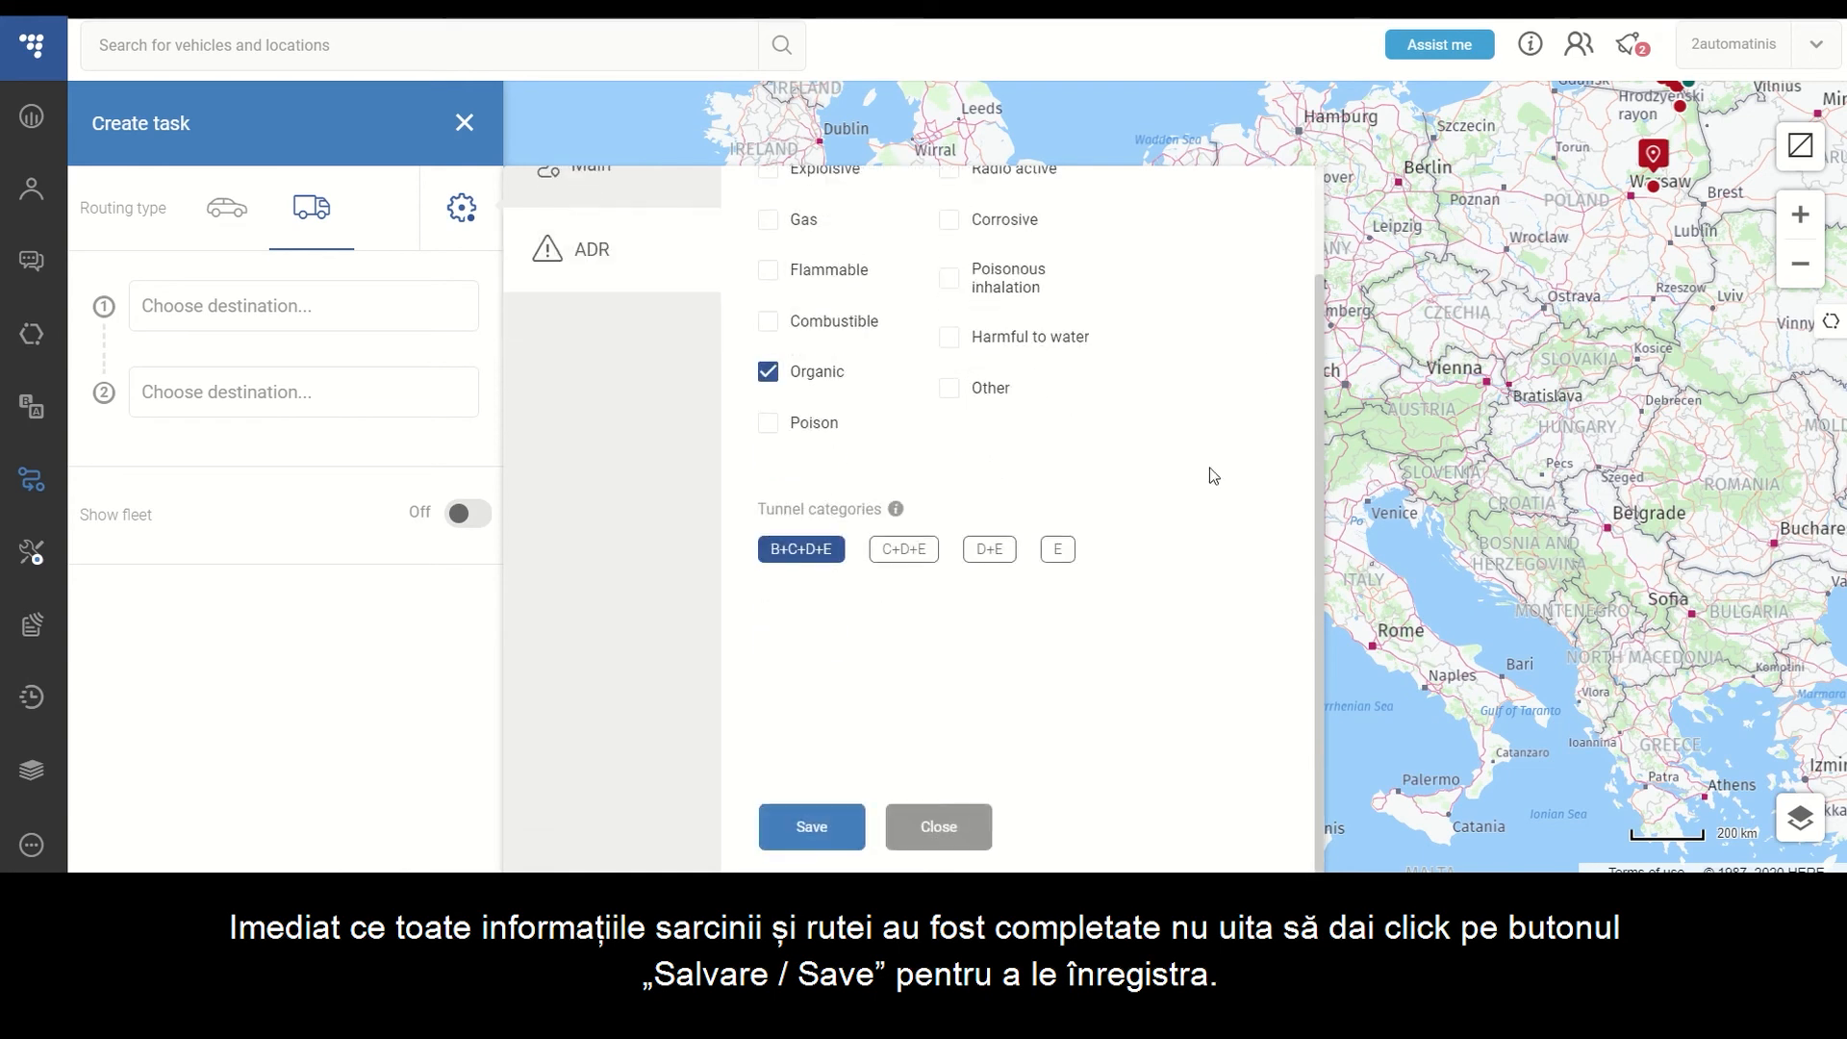
left_click(850, 834)
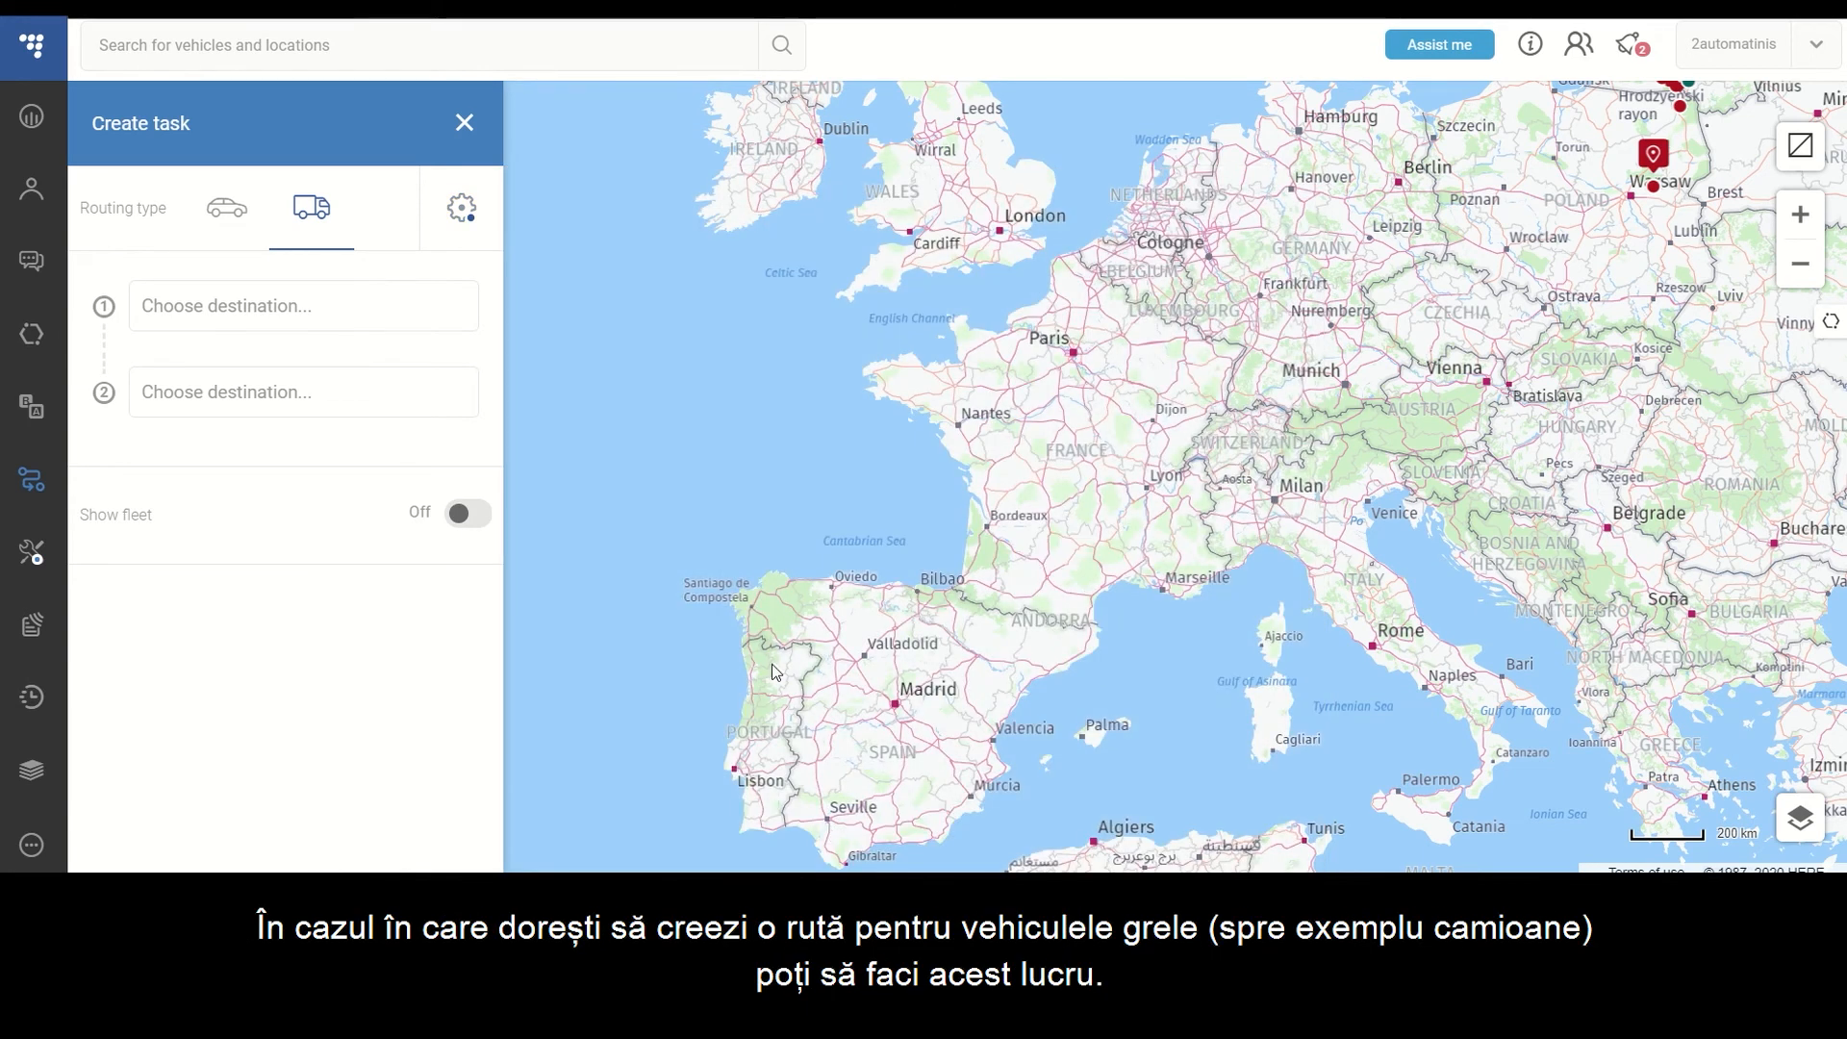
Set the heavy vehicle task's starting point to Hamburg, Hamburg, 20354, Germany.
left_click(384, 319)
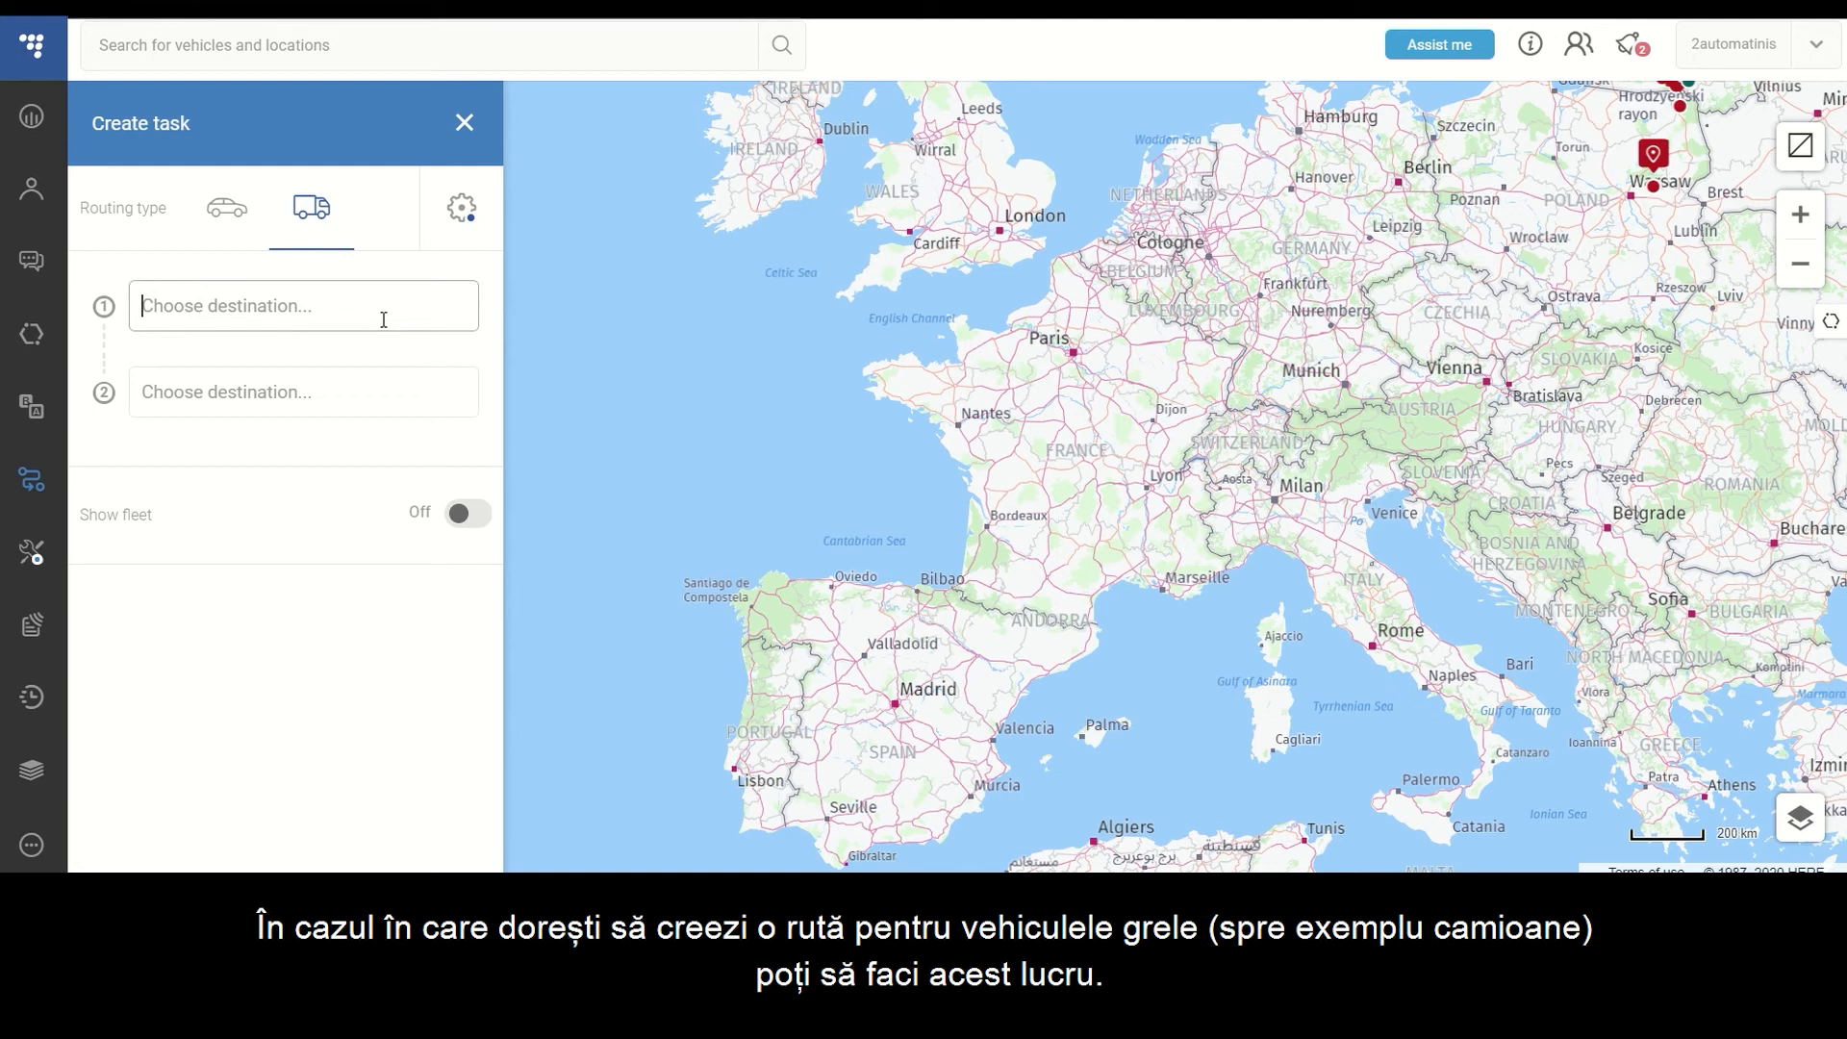
type("Hamburg")
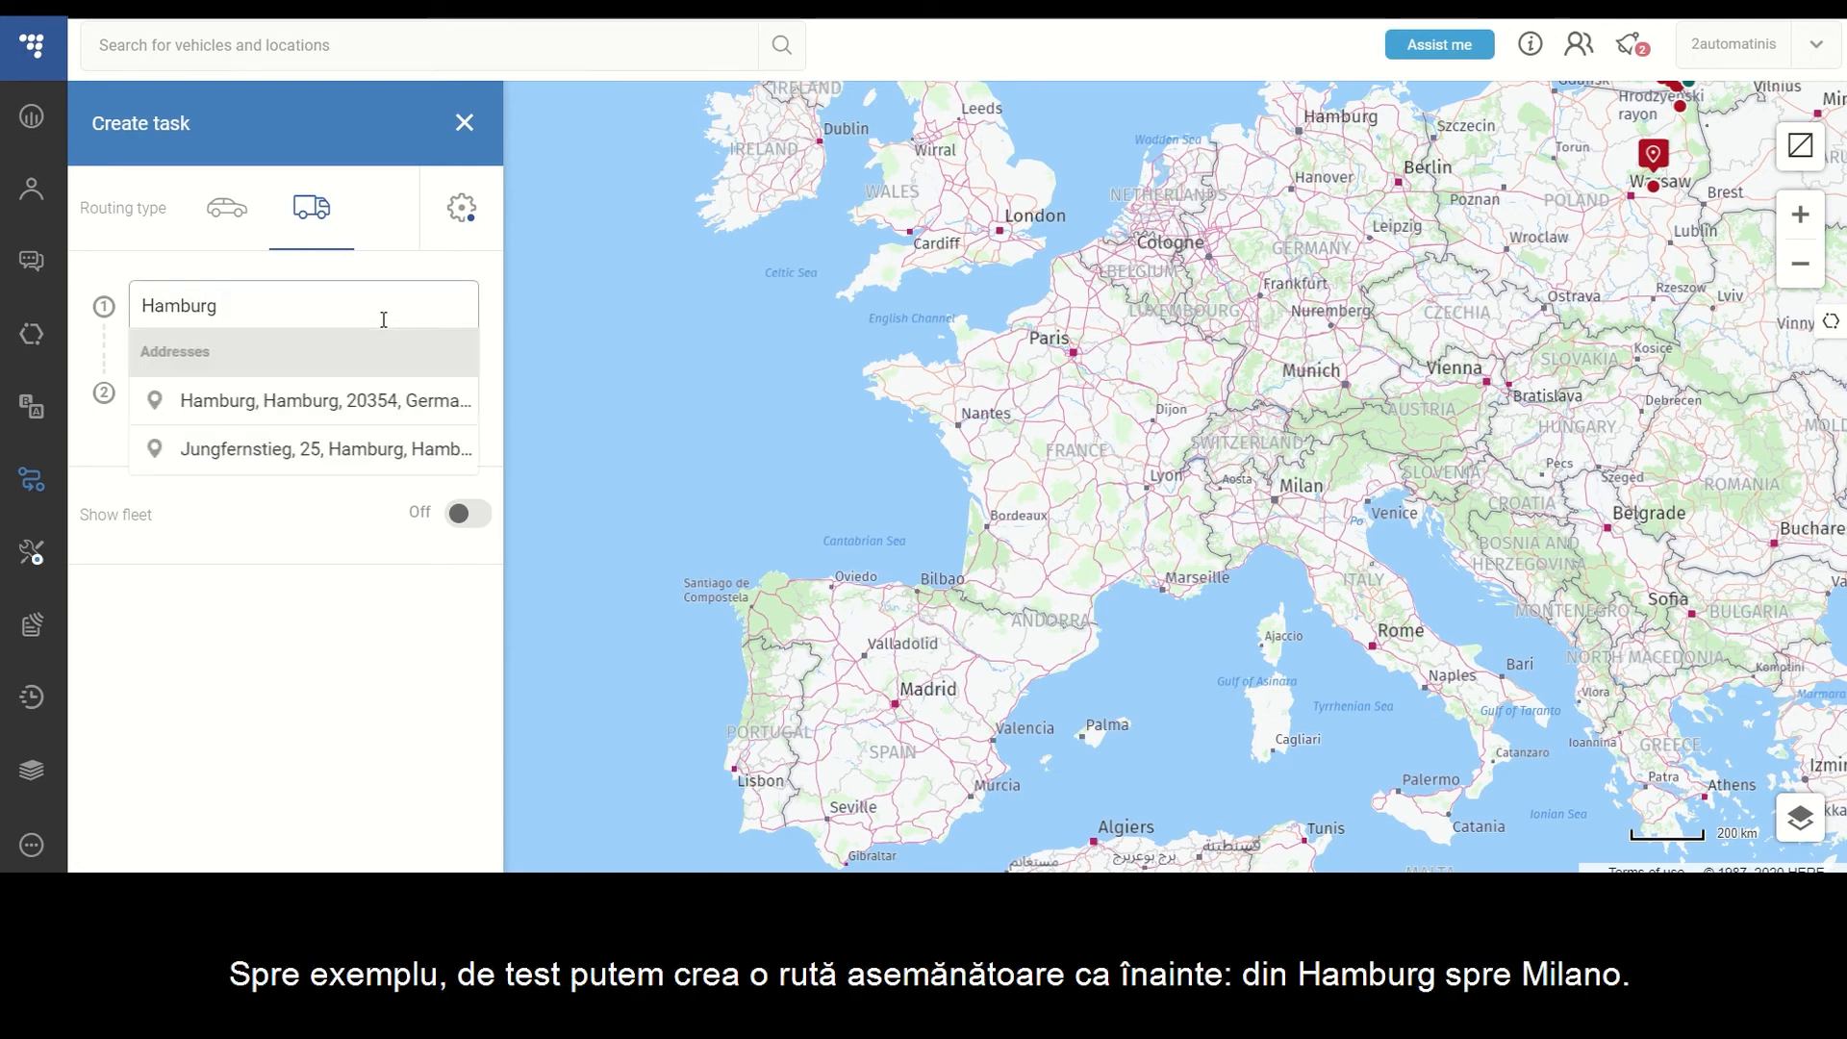
left_click(374, 400)
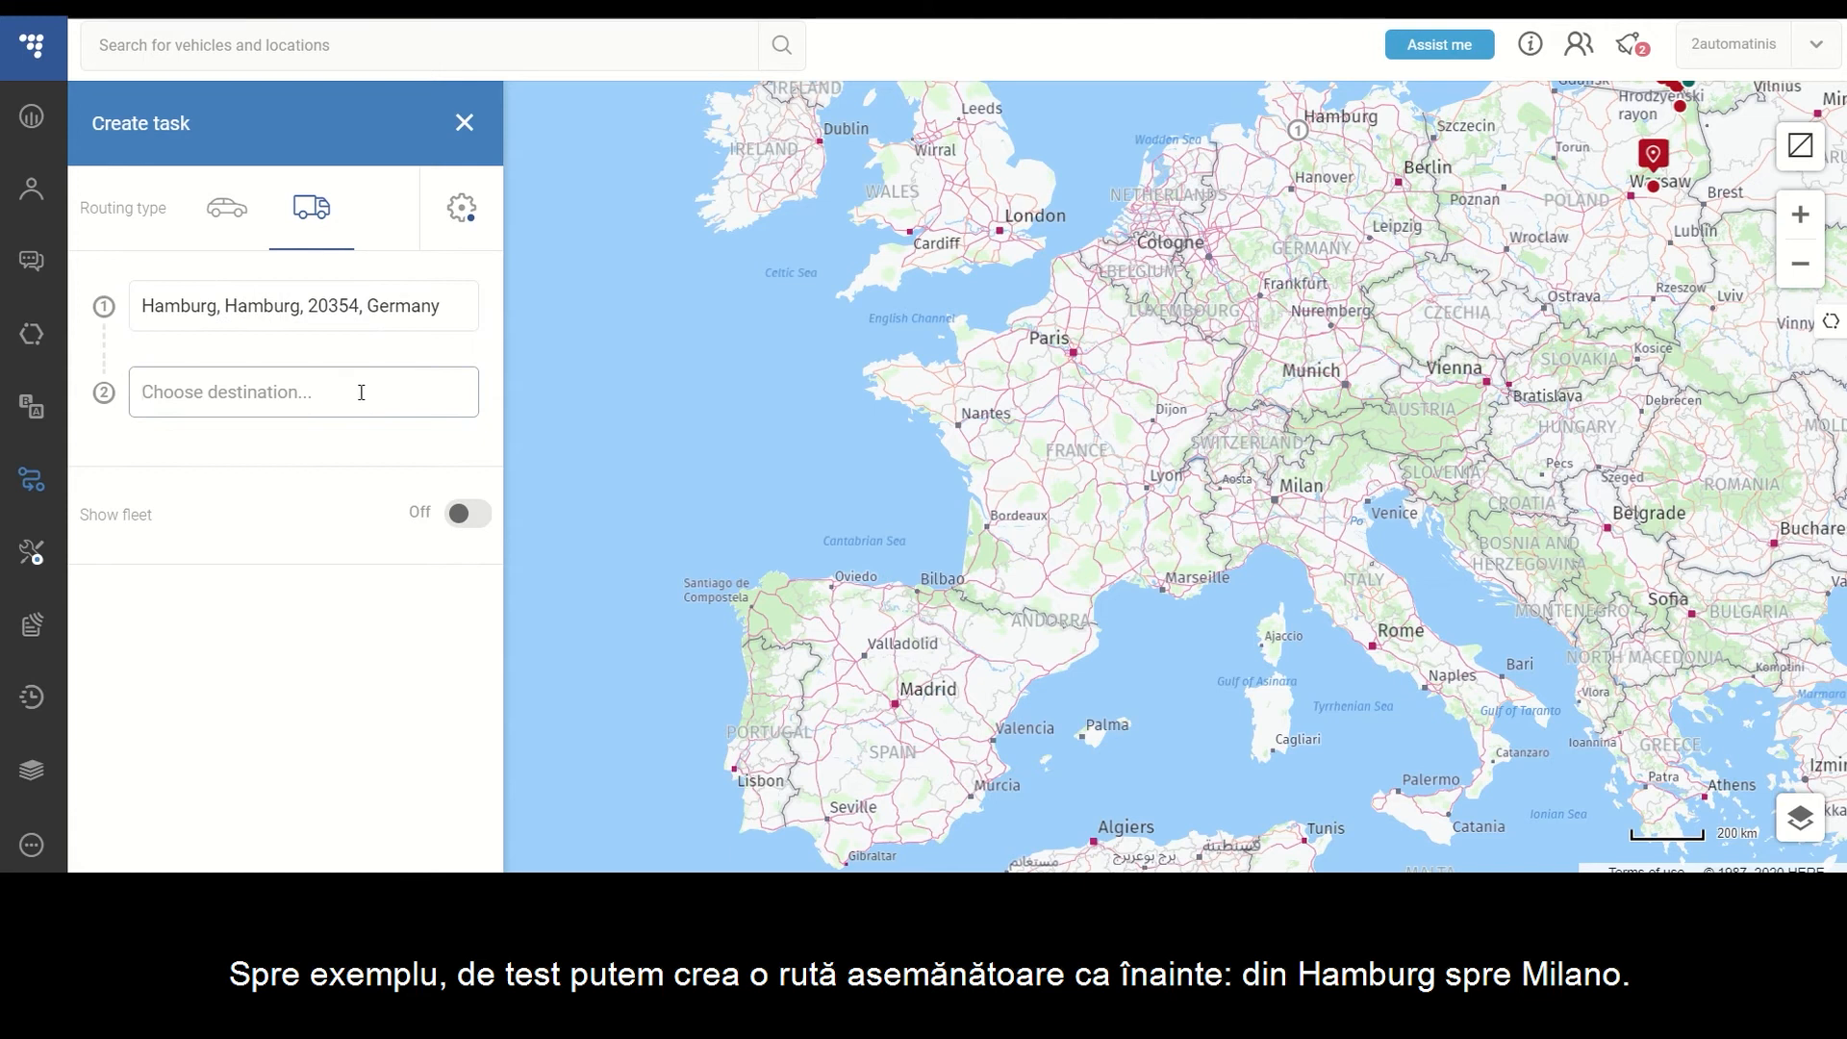
Set the heavy vehicle task's destination to Milan, Lombardy, 20121, Italy and inspect the calculated route on the map.
type("Milan")
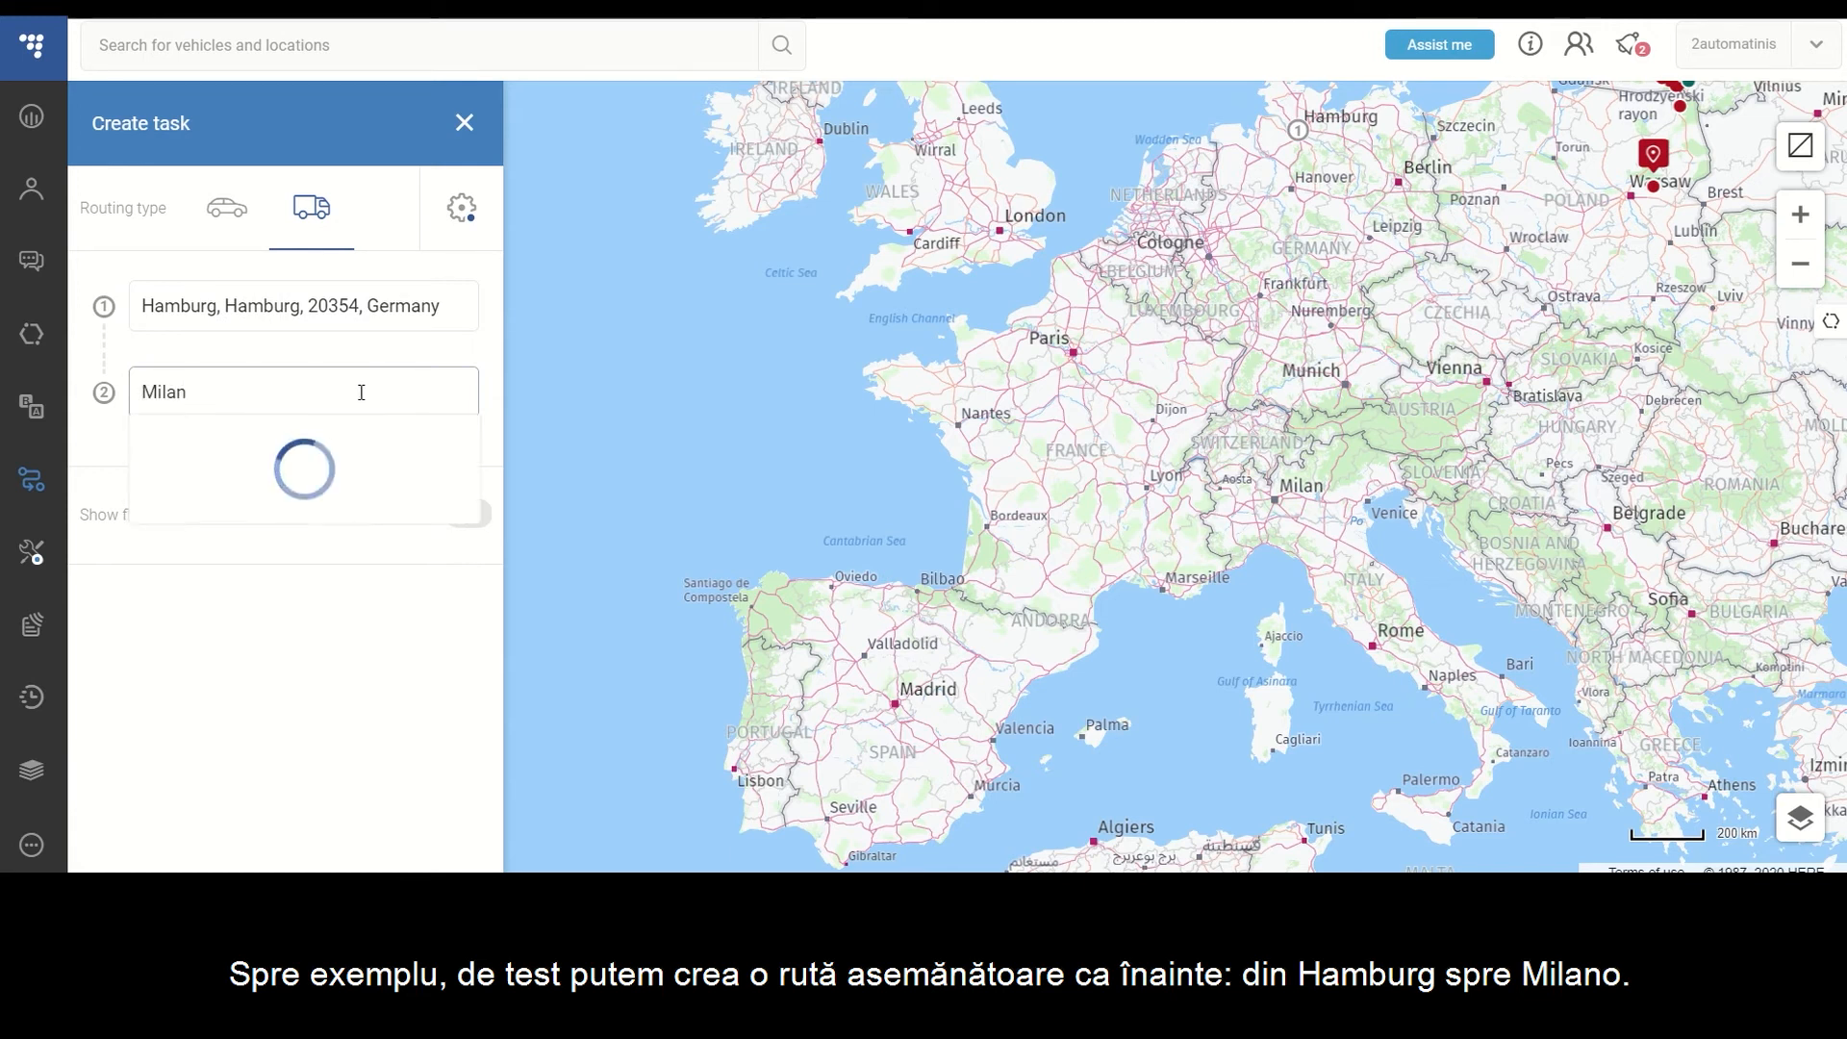
left_click(365, 487)
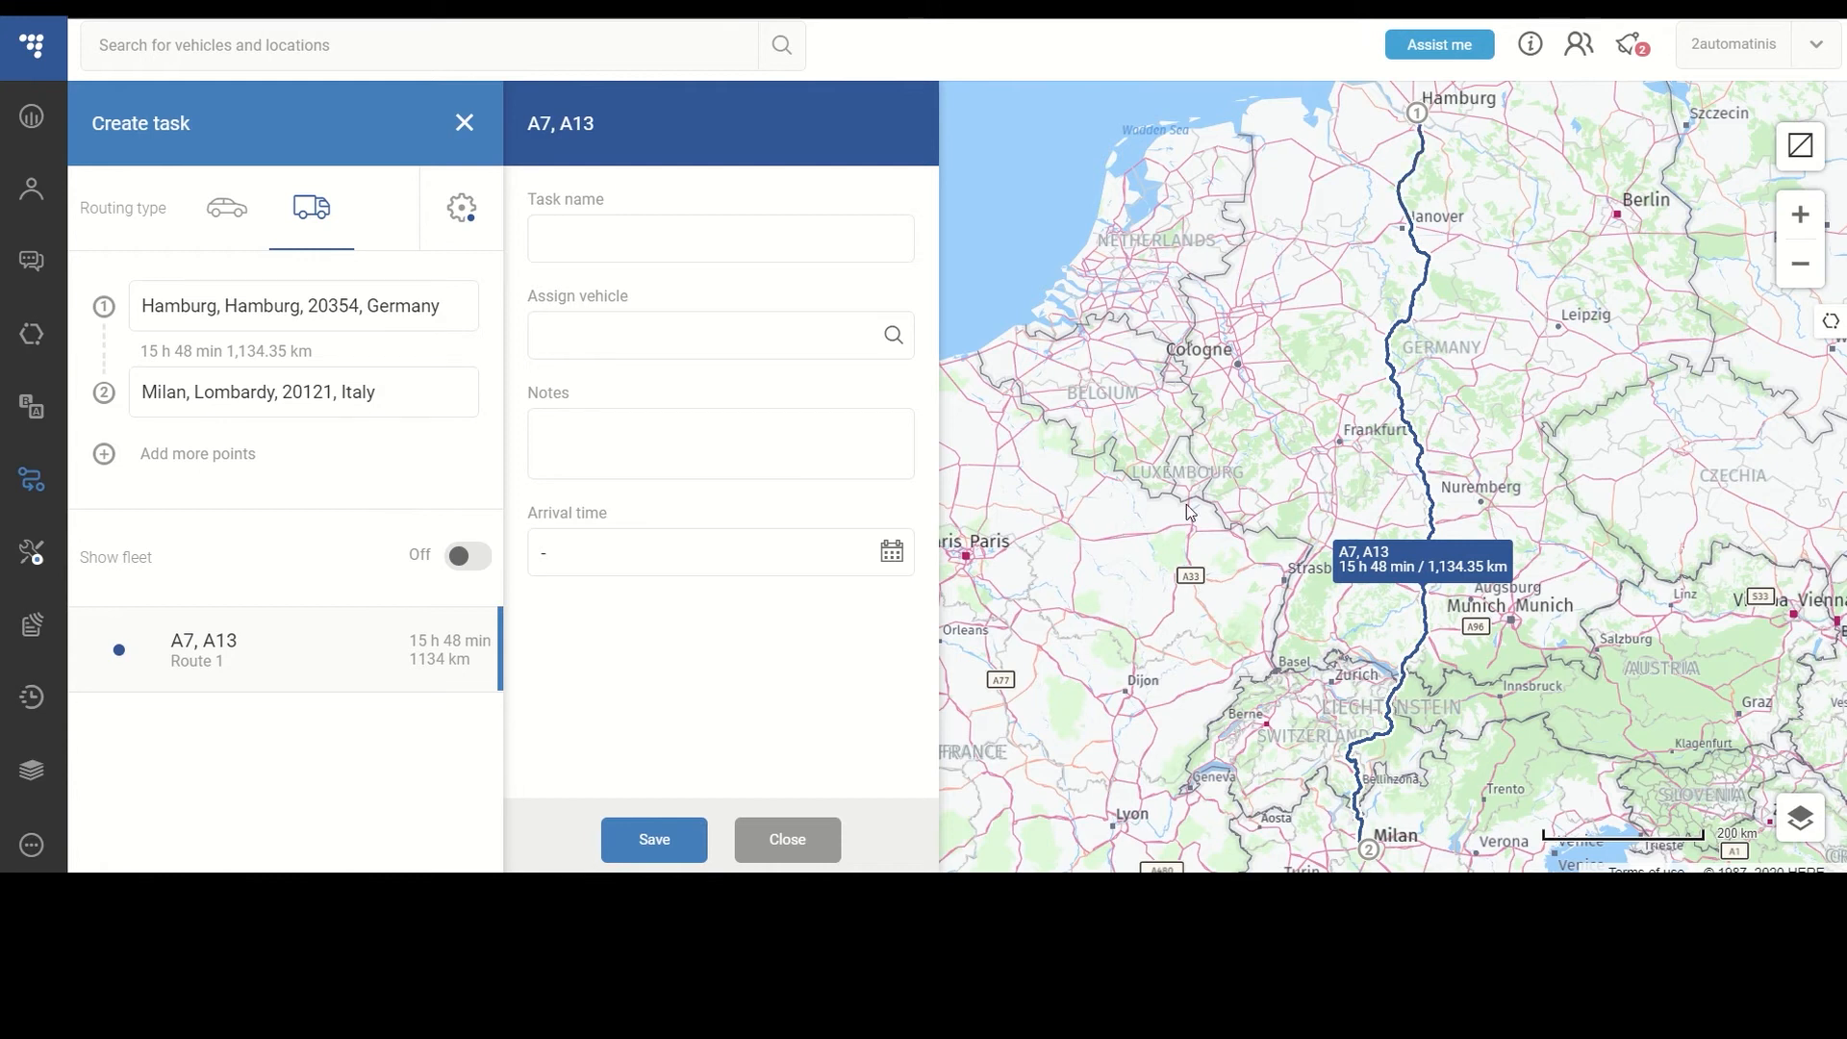
mouse_move(1489, 572)
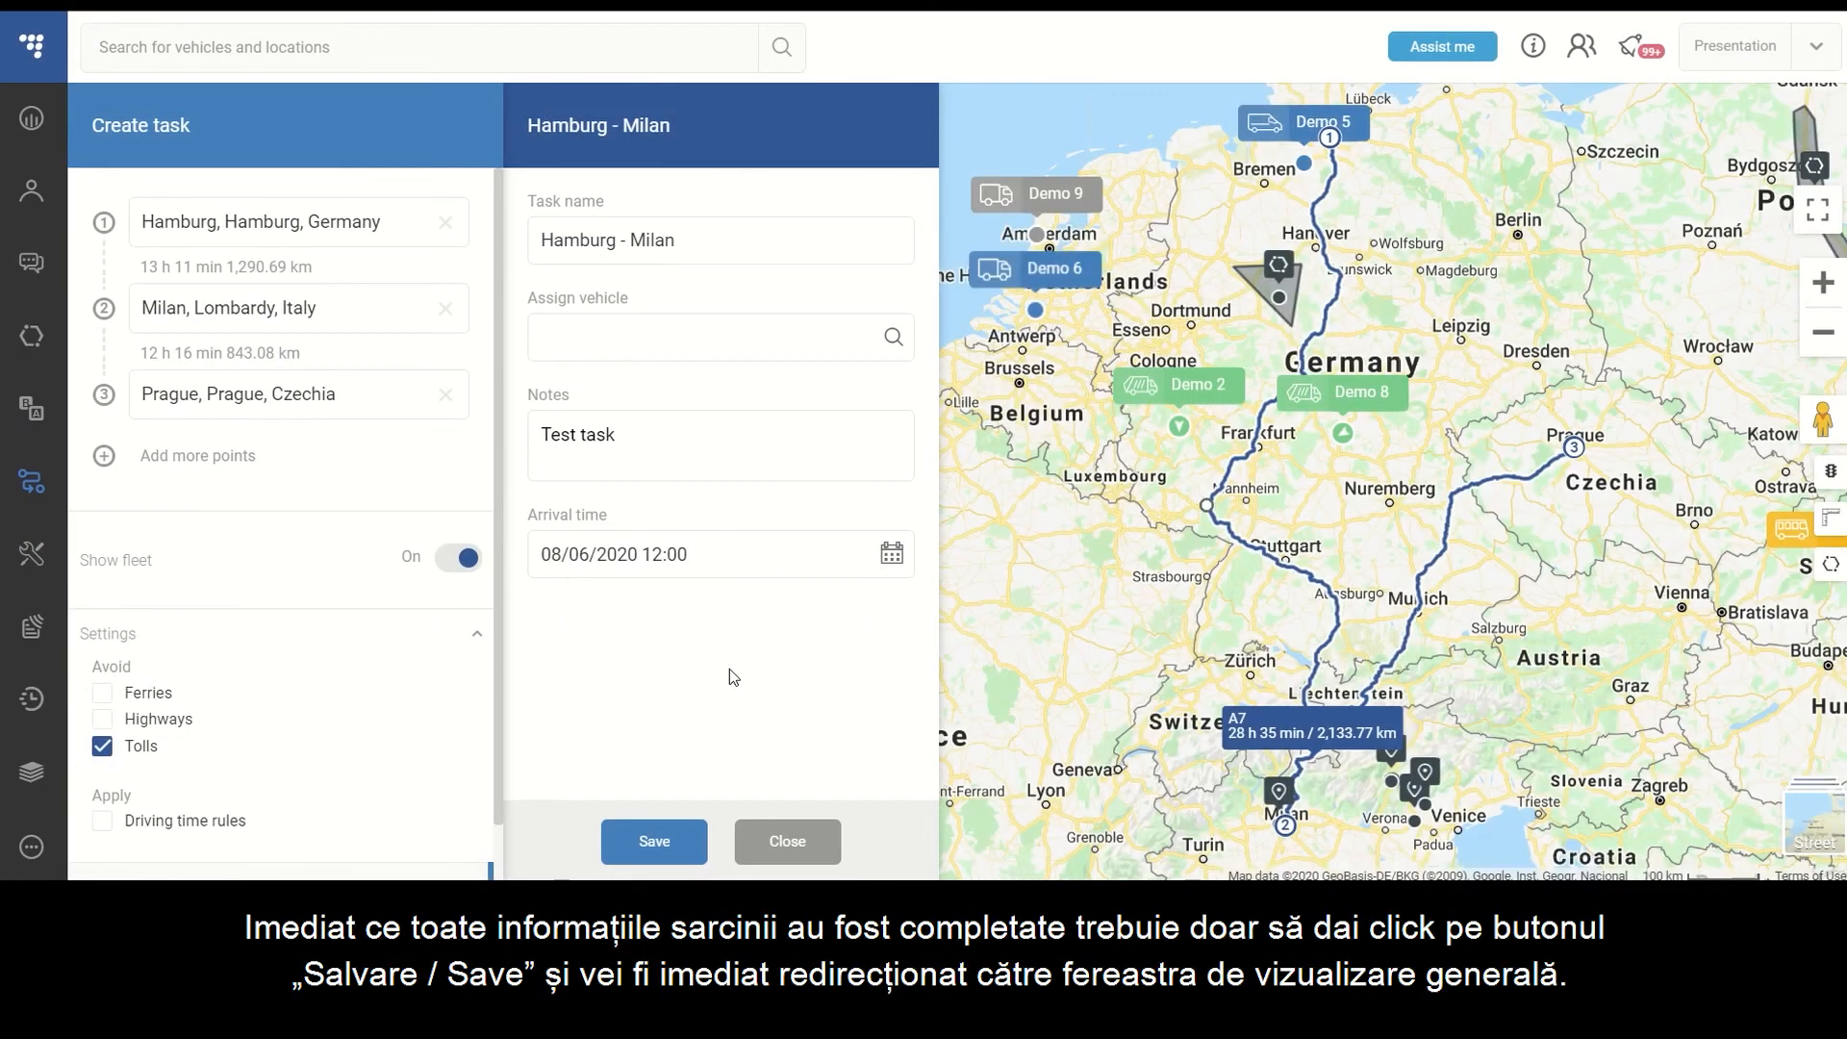
Save the Hamburg - Milan task and filter the task list to show only tasks with the status New.
left_click(670, 843)
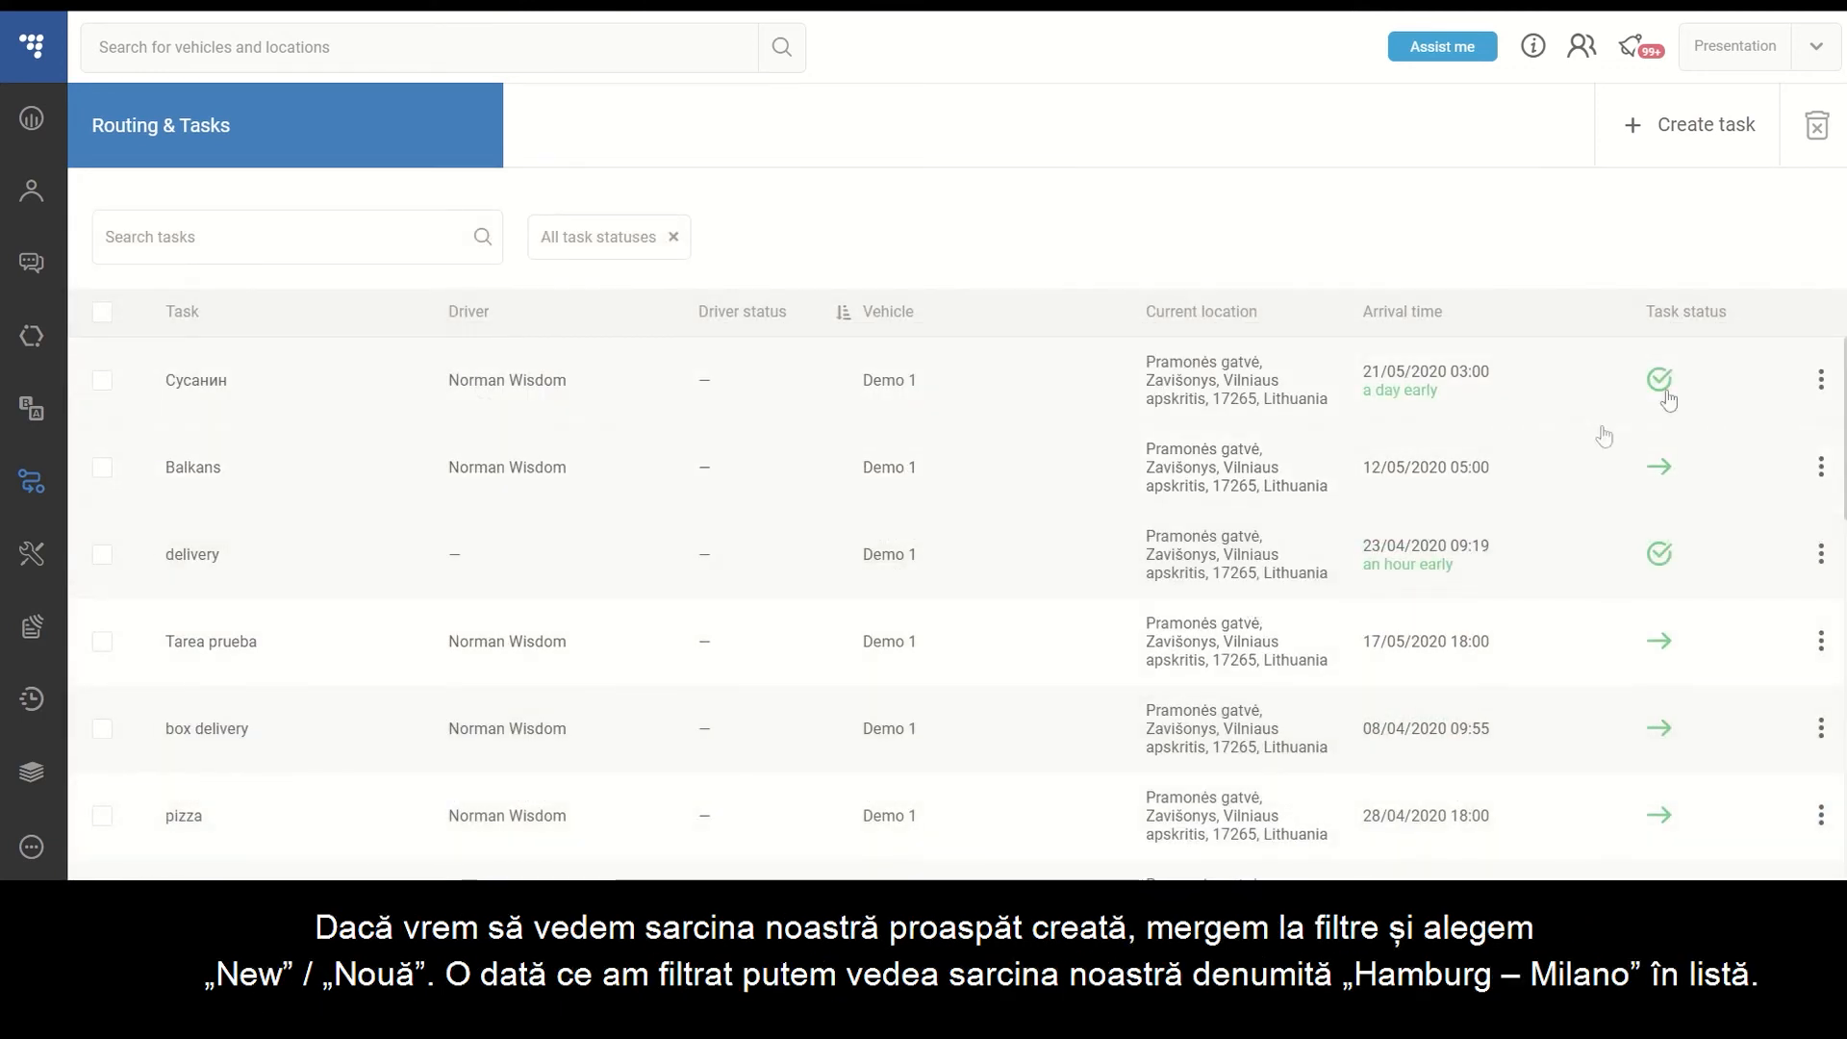
left_click(1755, 310)
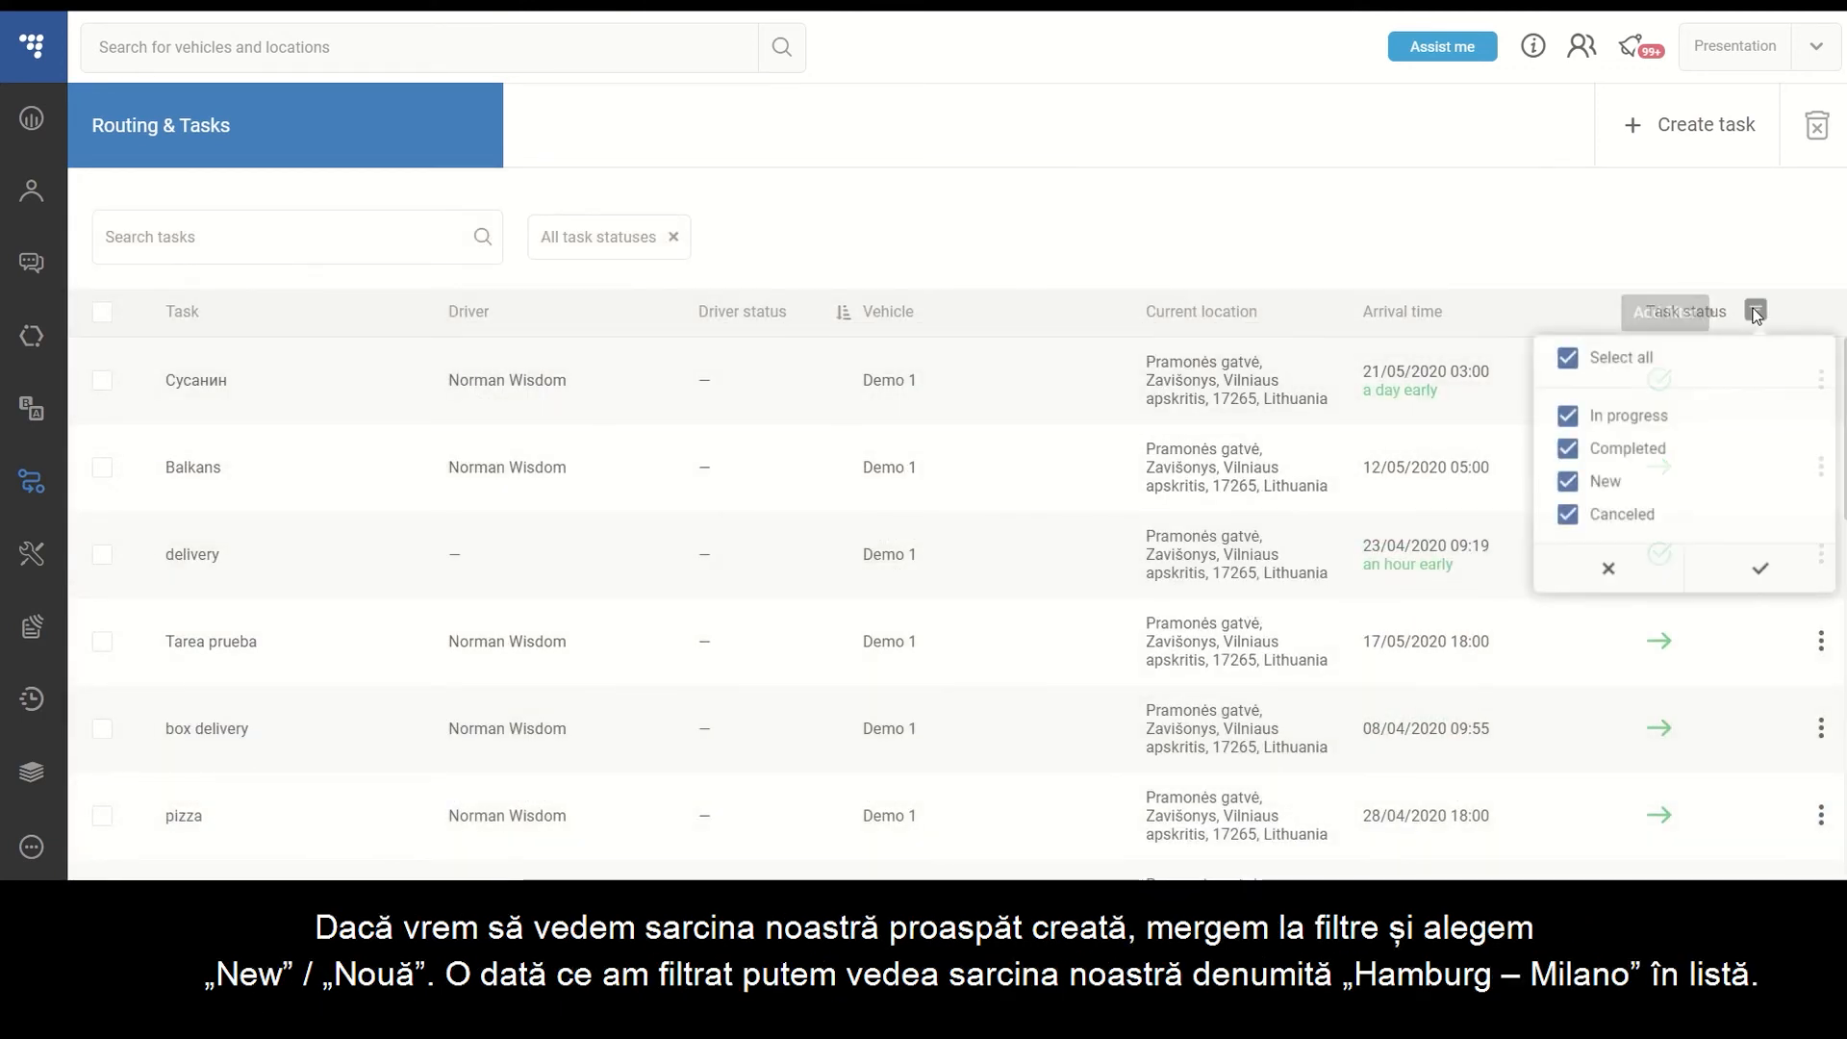
left_click(1567, 358)
left_click(1568, 483)
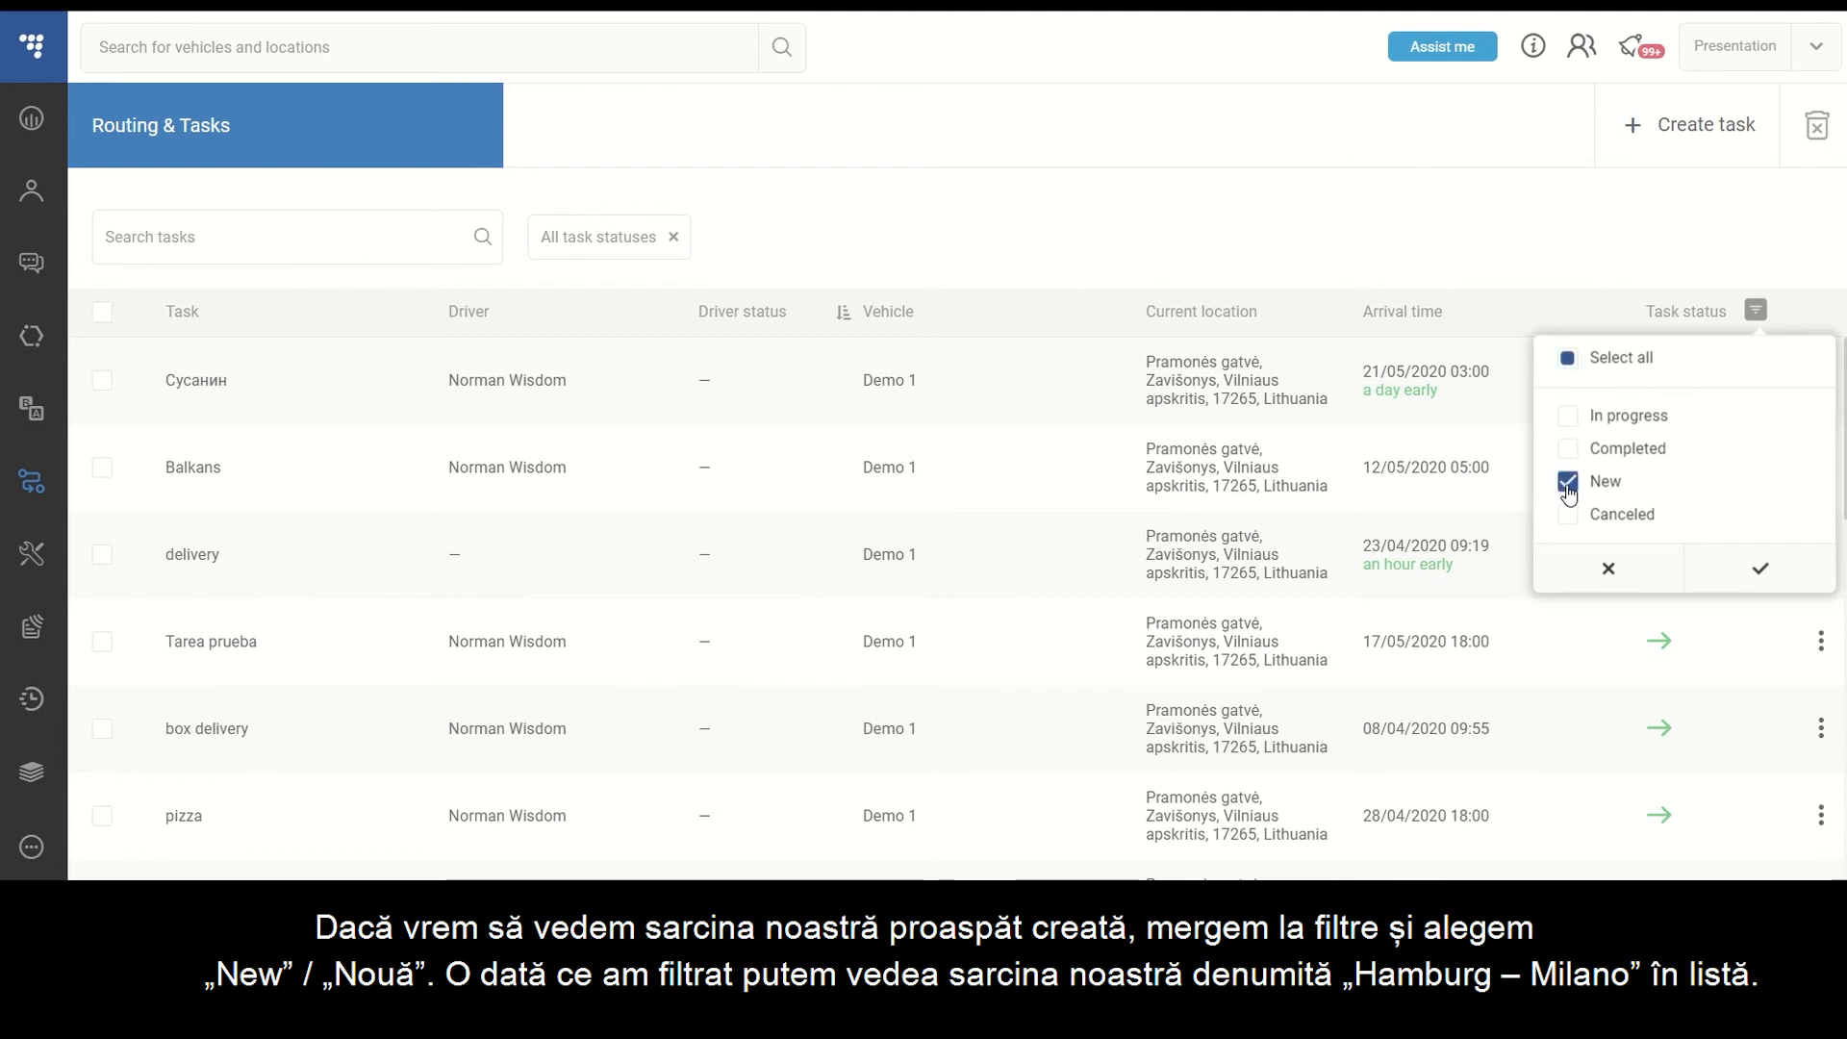
left_click(1757, 570)
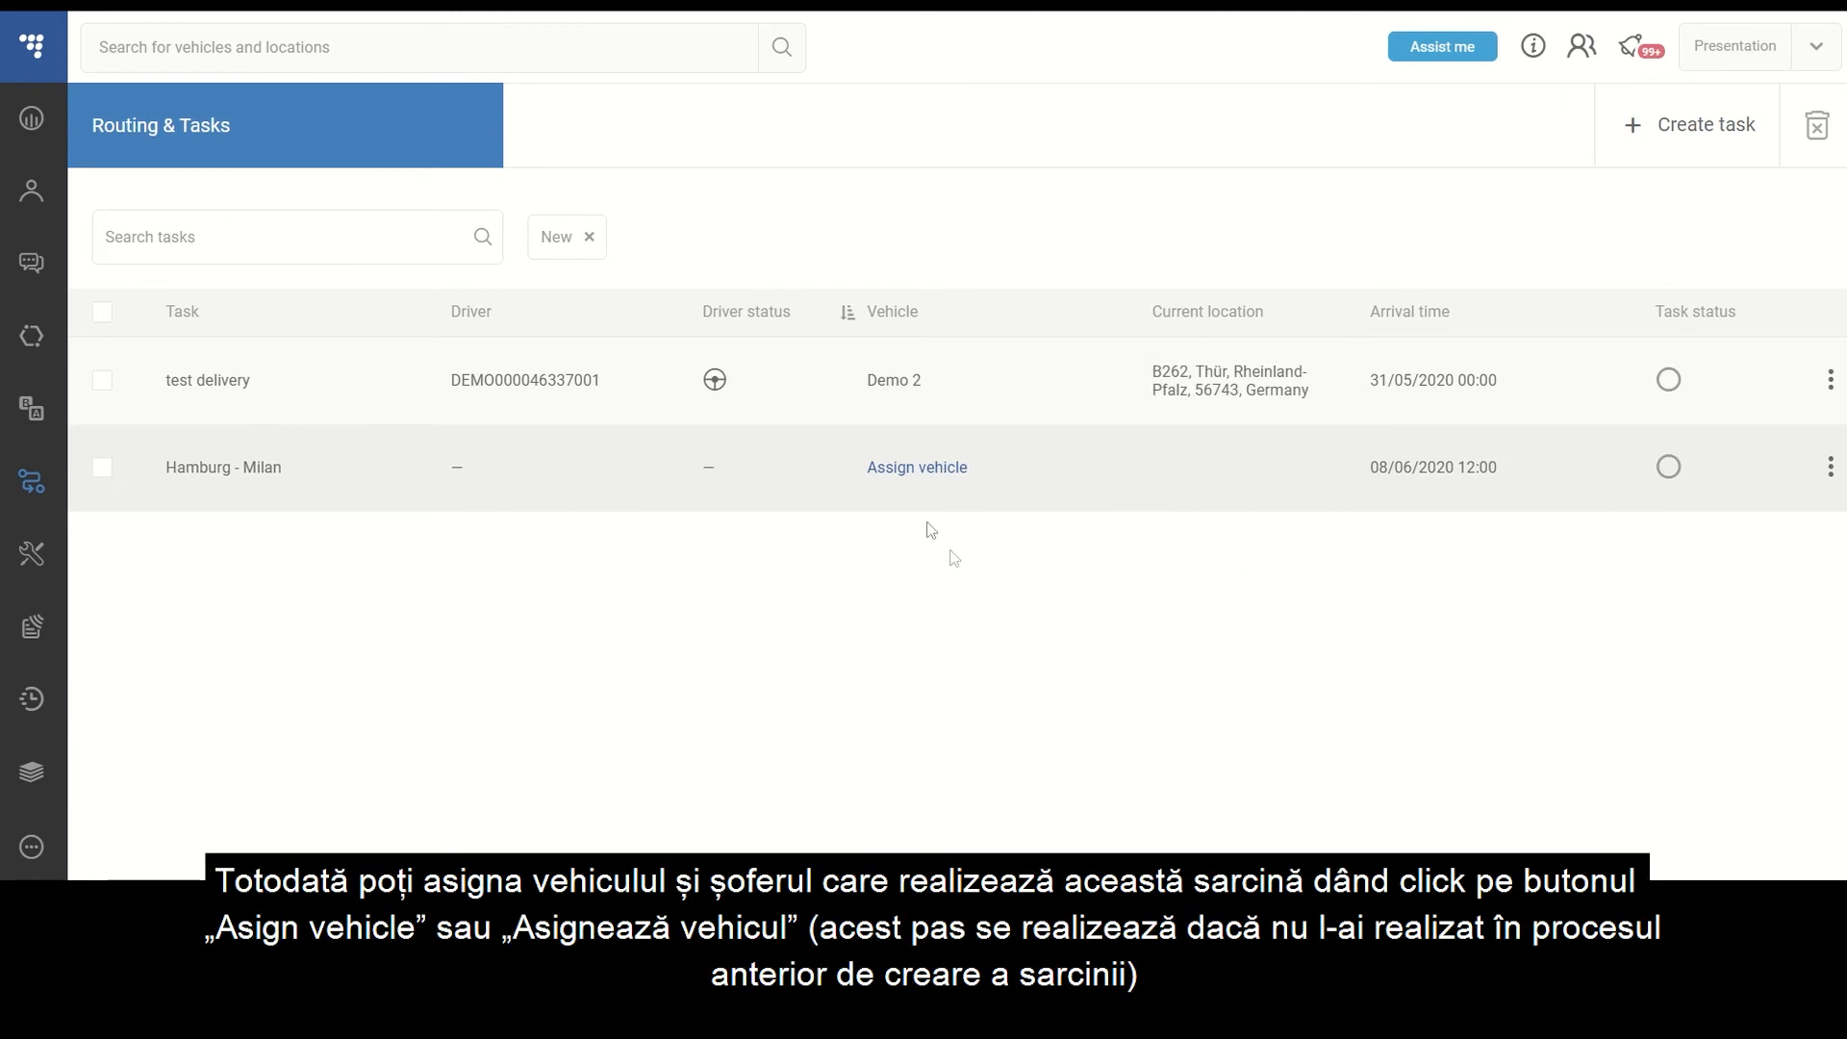
Assign vehicle Demo 2 to the Hamburg - Milan task and start the task from its summary.
left_click(960, 481)
left_click(789, 493)
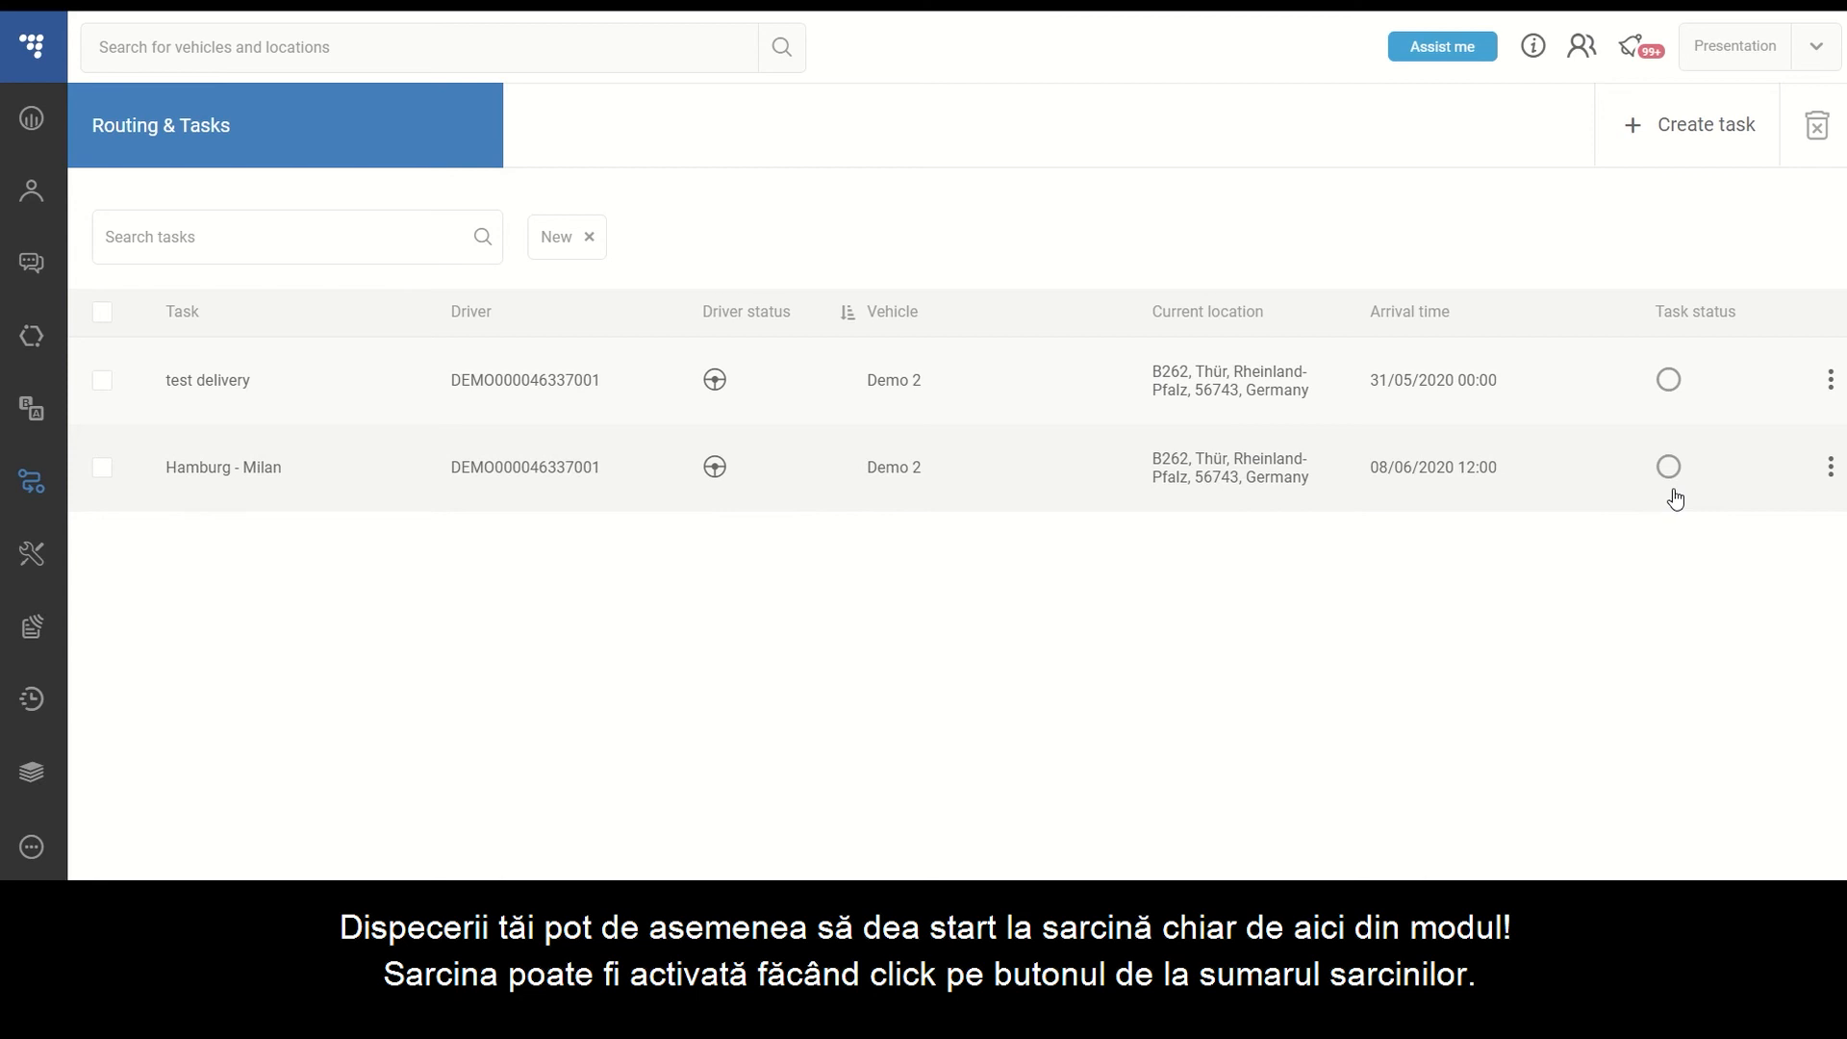
left_click(1831, 466)
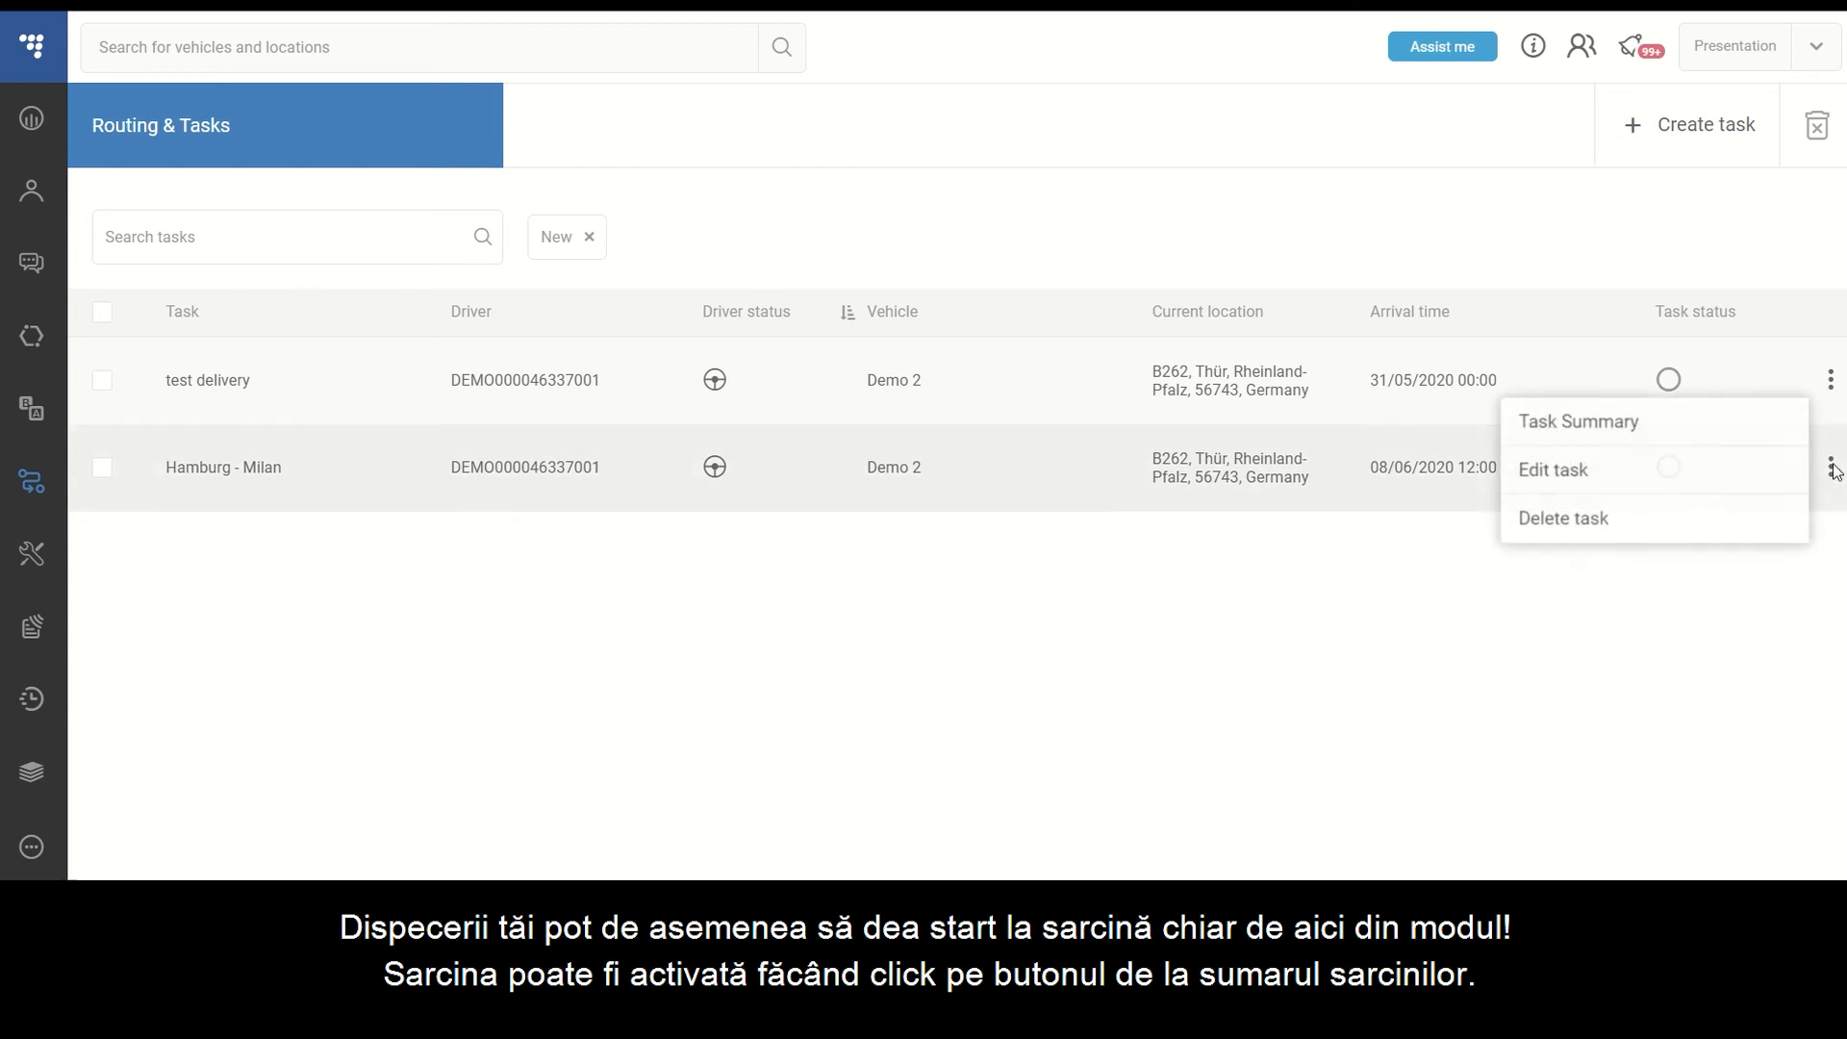
left_click(1676, 442)
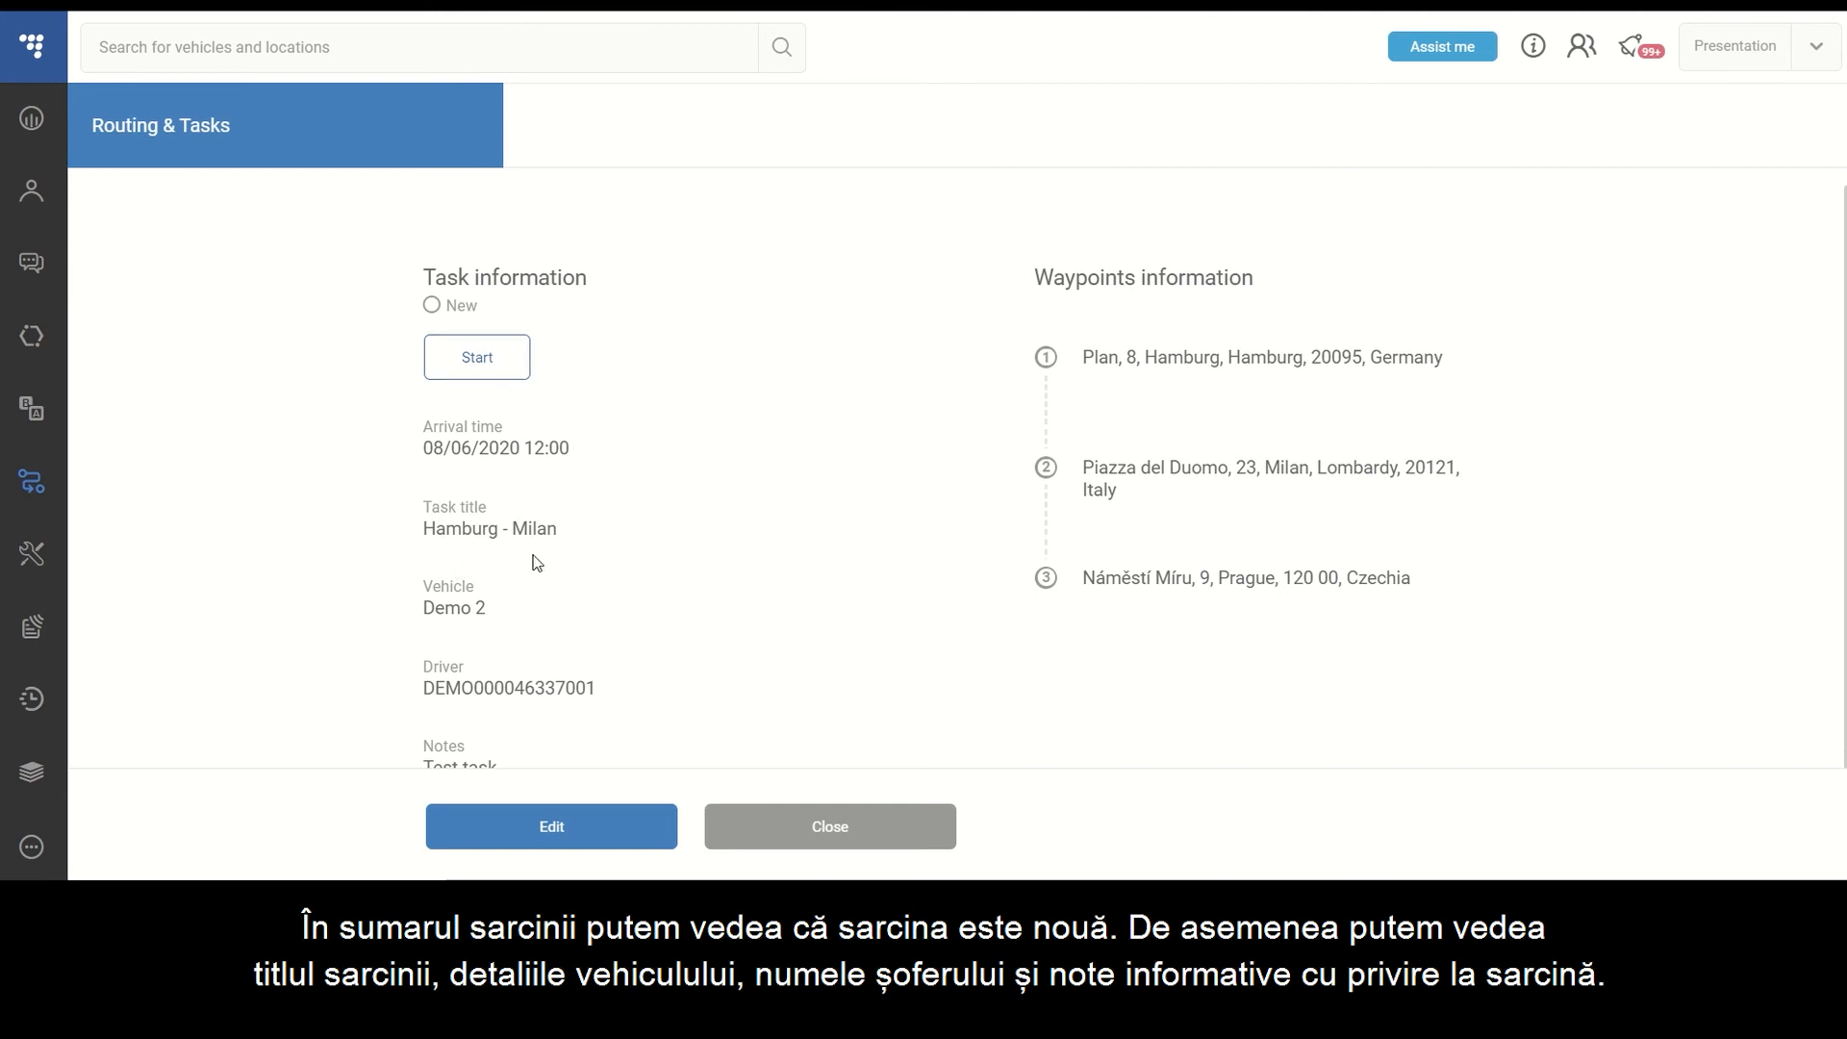
scroll(761, 621, "down", 1)
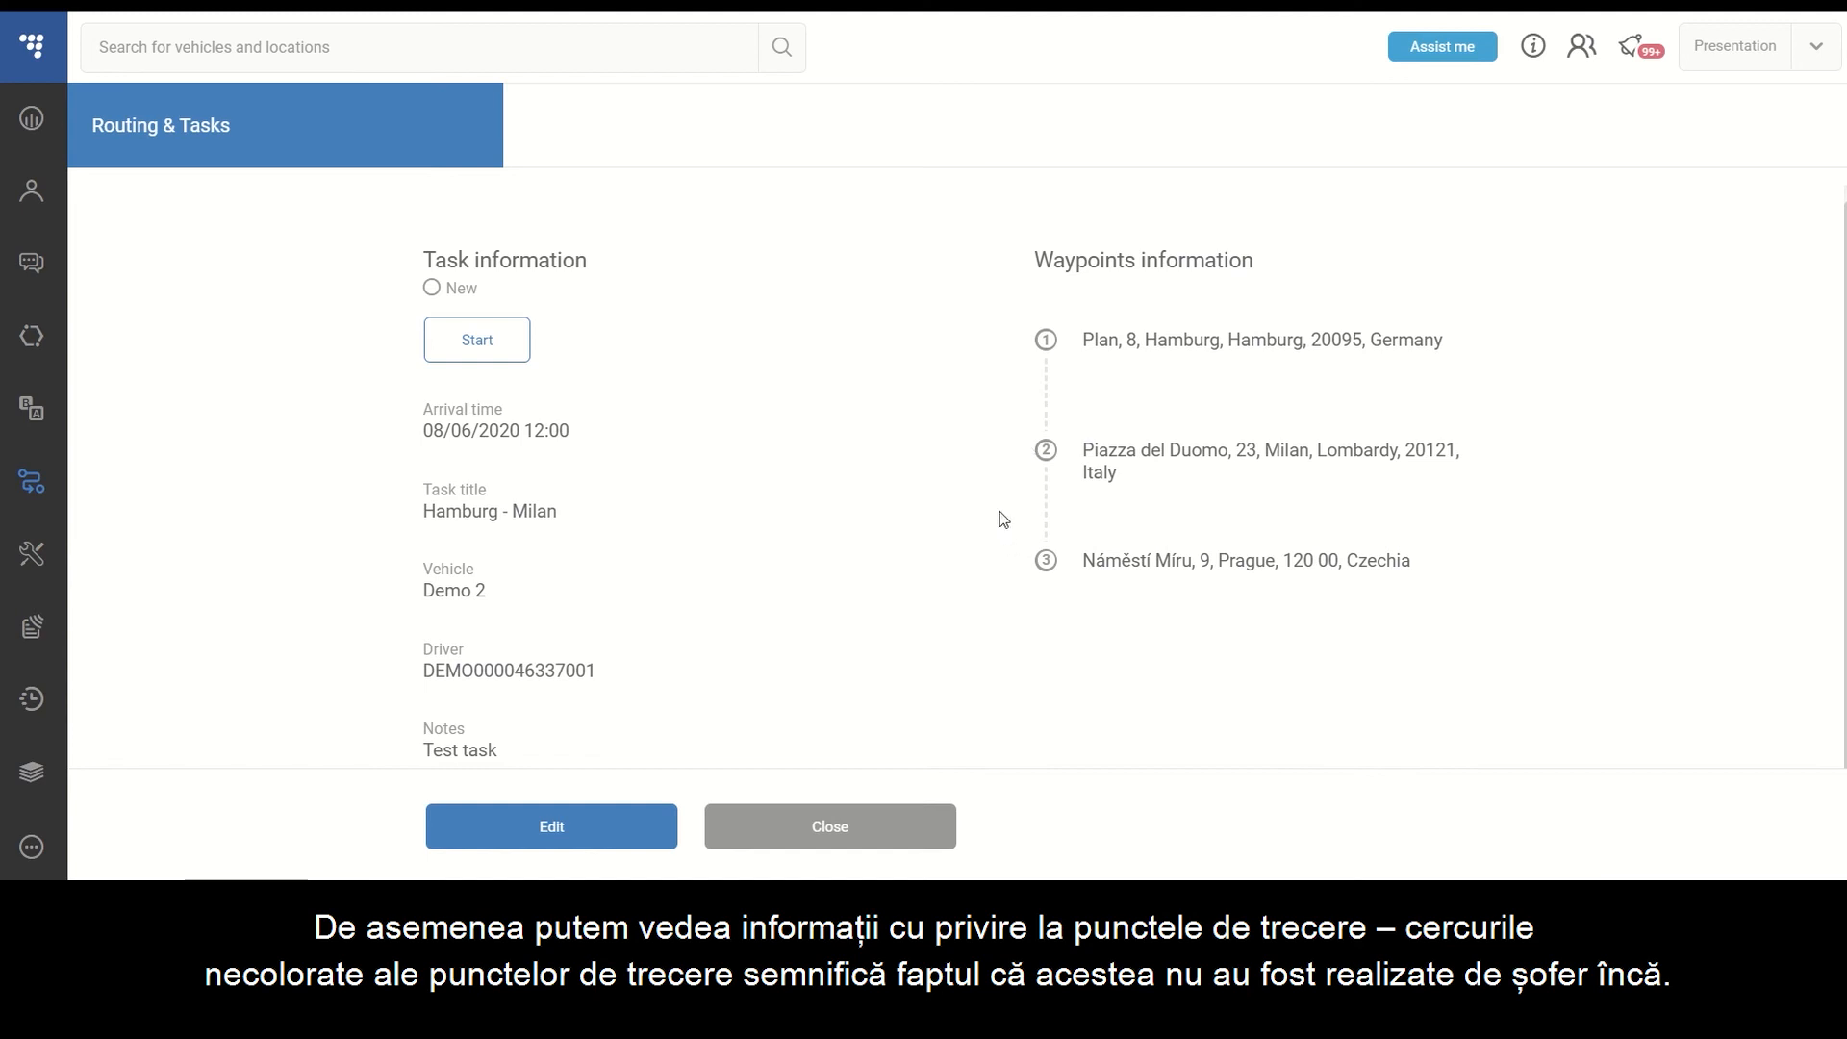
left_click(493, 342)
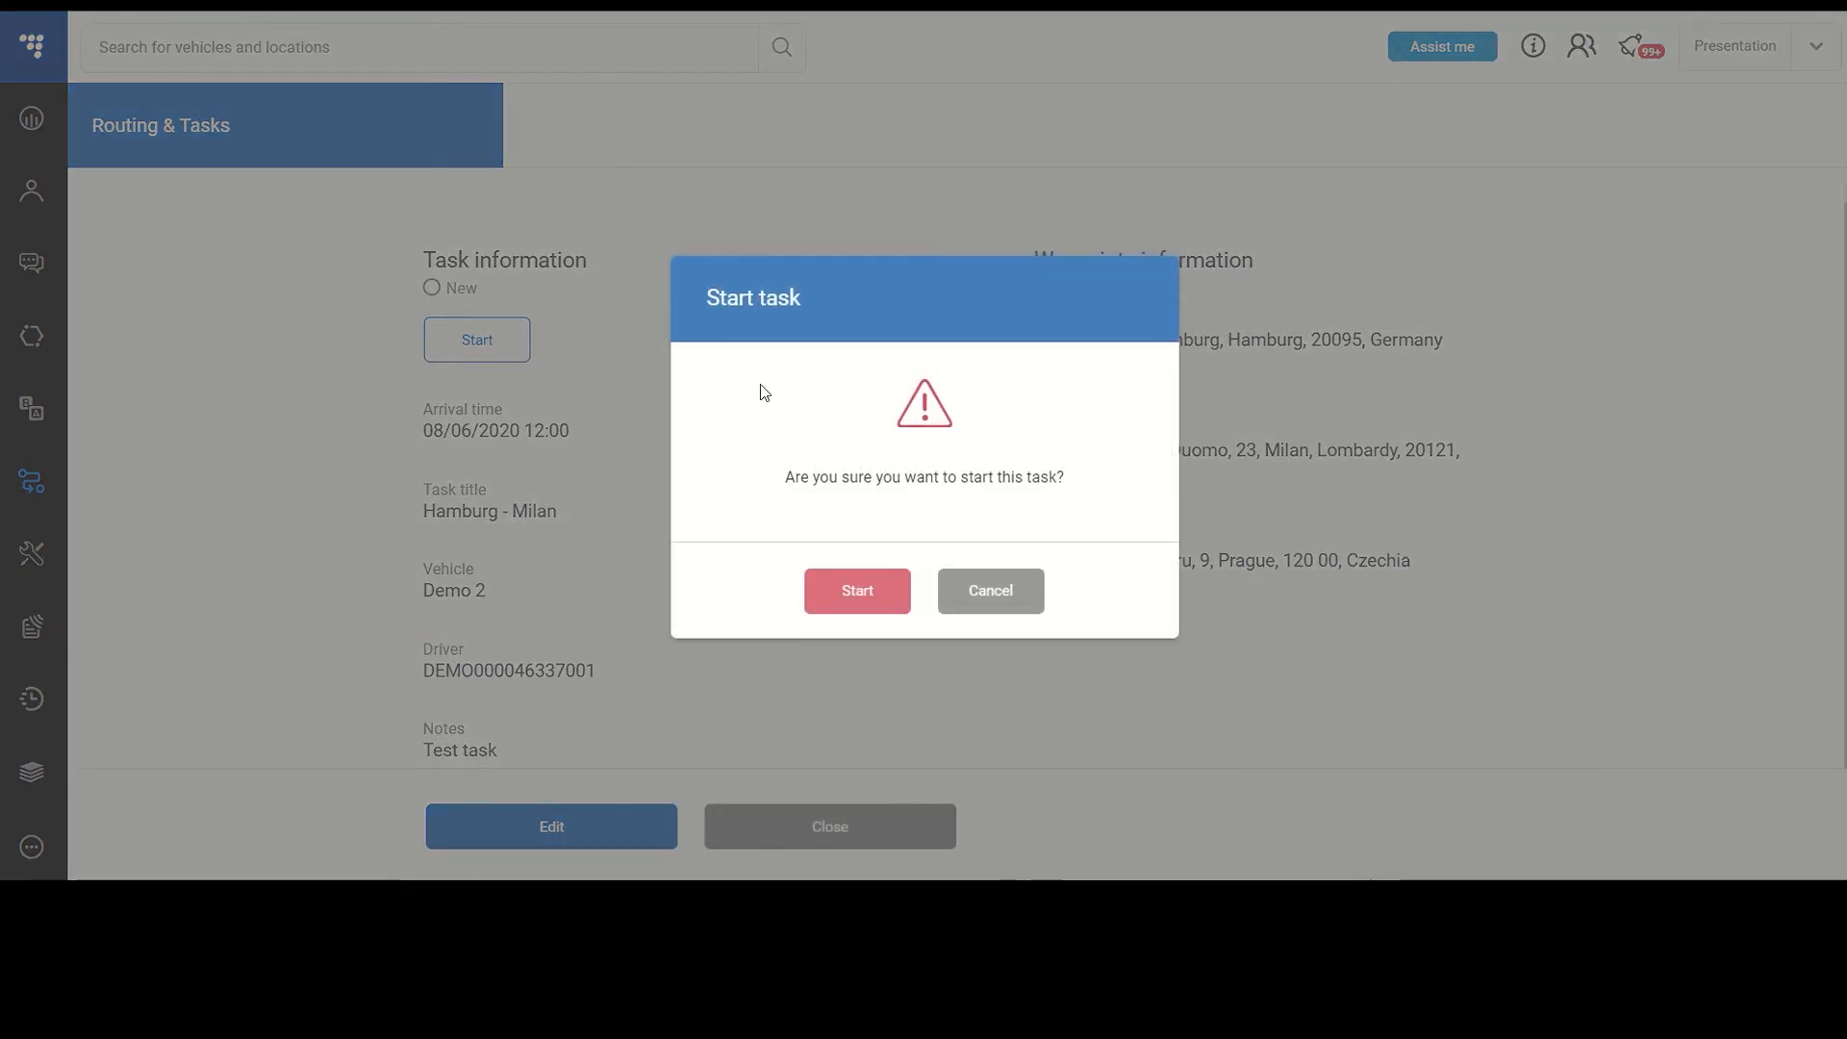
left_click(851, 594)
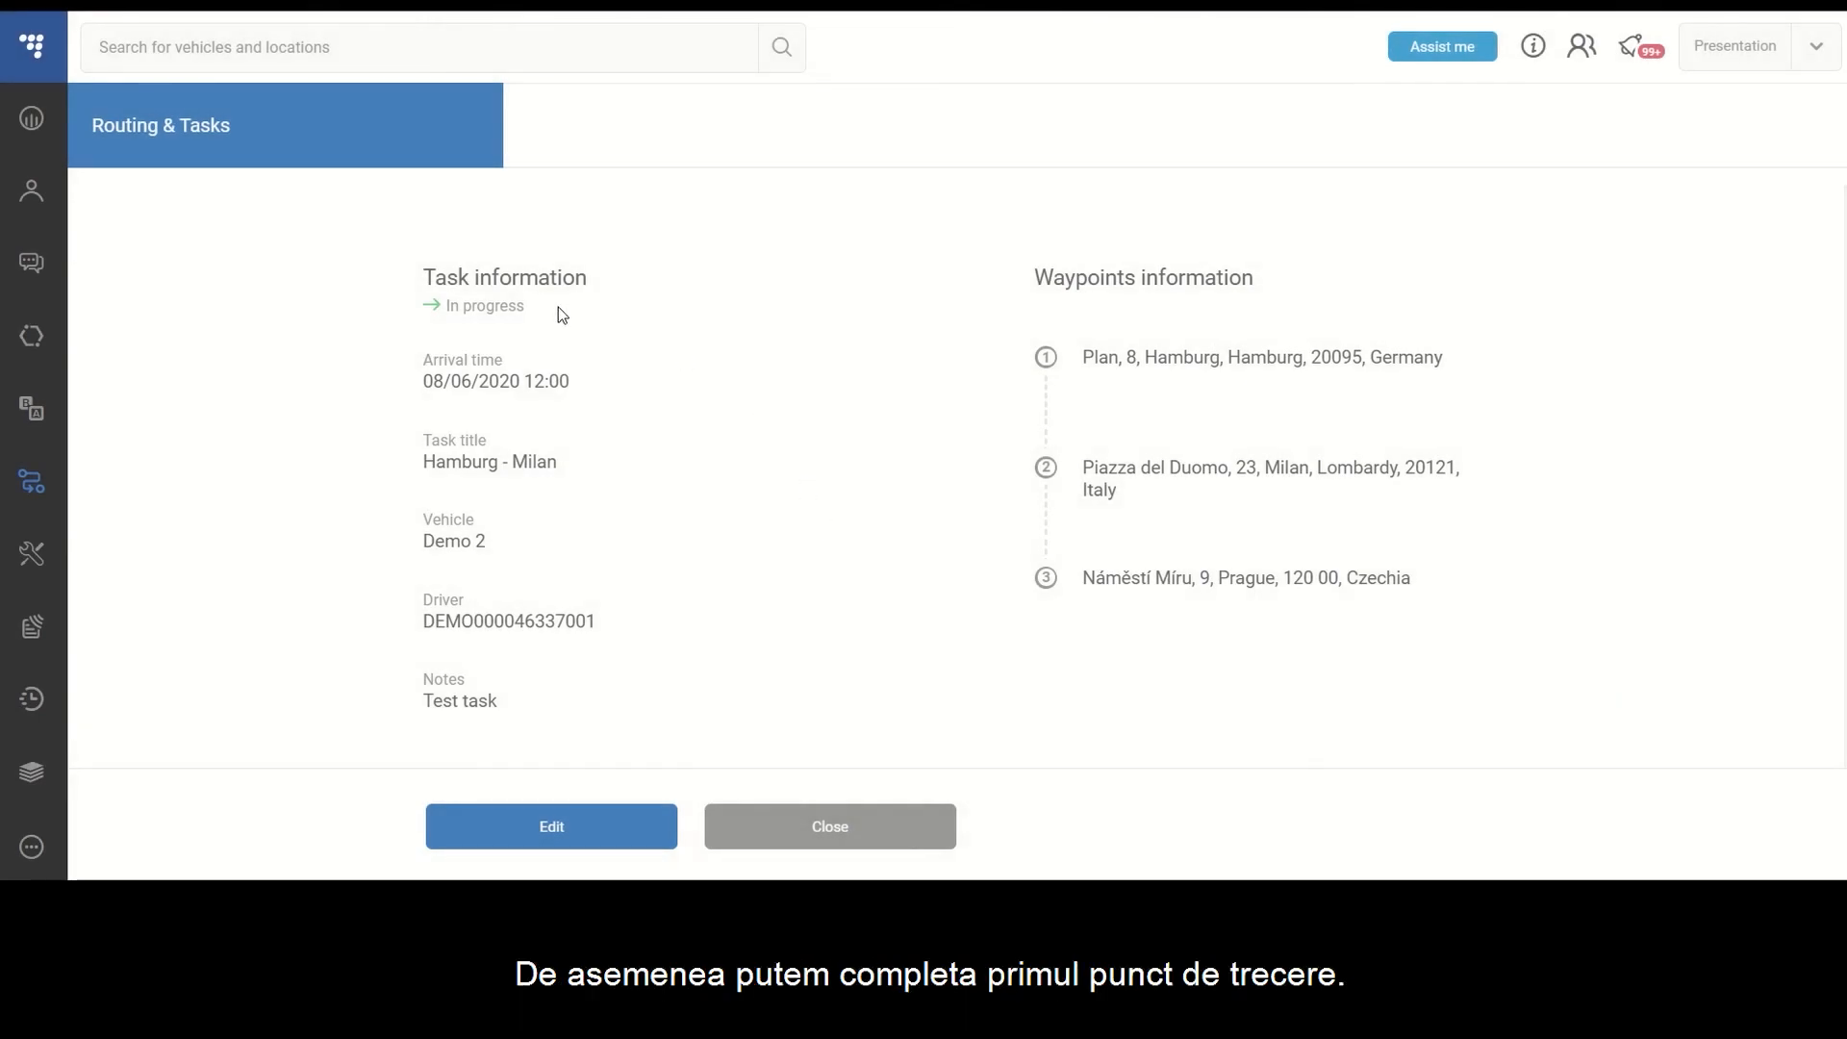
Complete the Hamburg, Milan and Prague waypoints of the Hamburg - Milan task in order, and close its summary.
left_click(1554, 371)
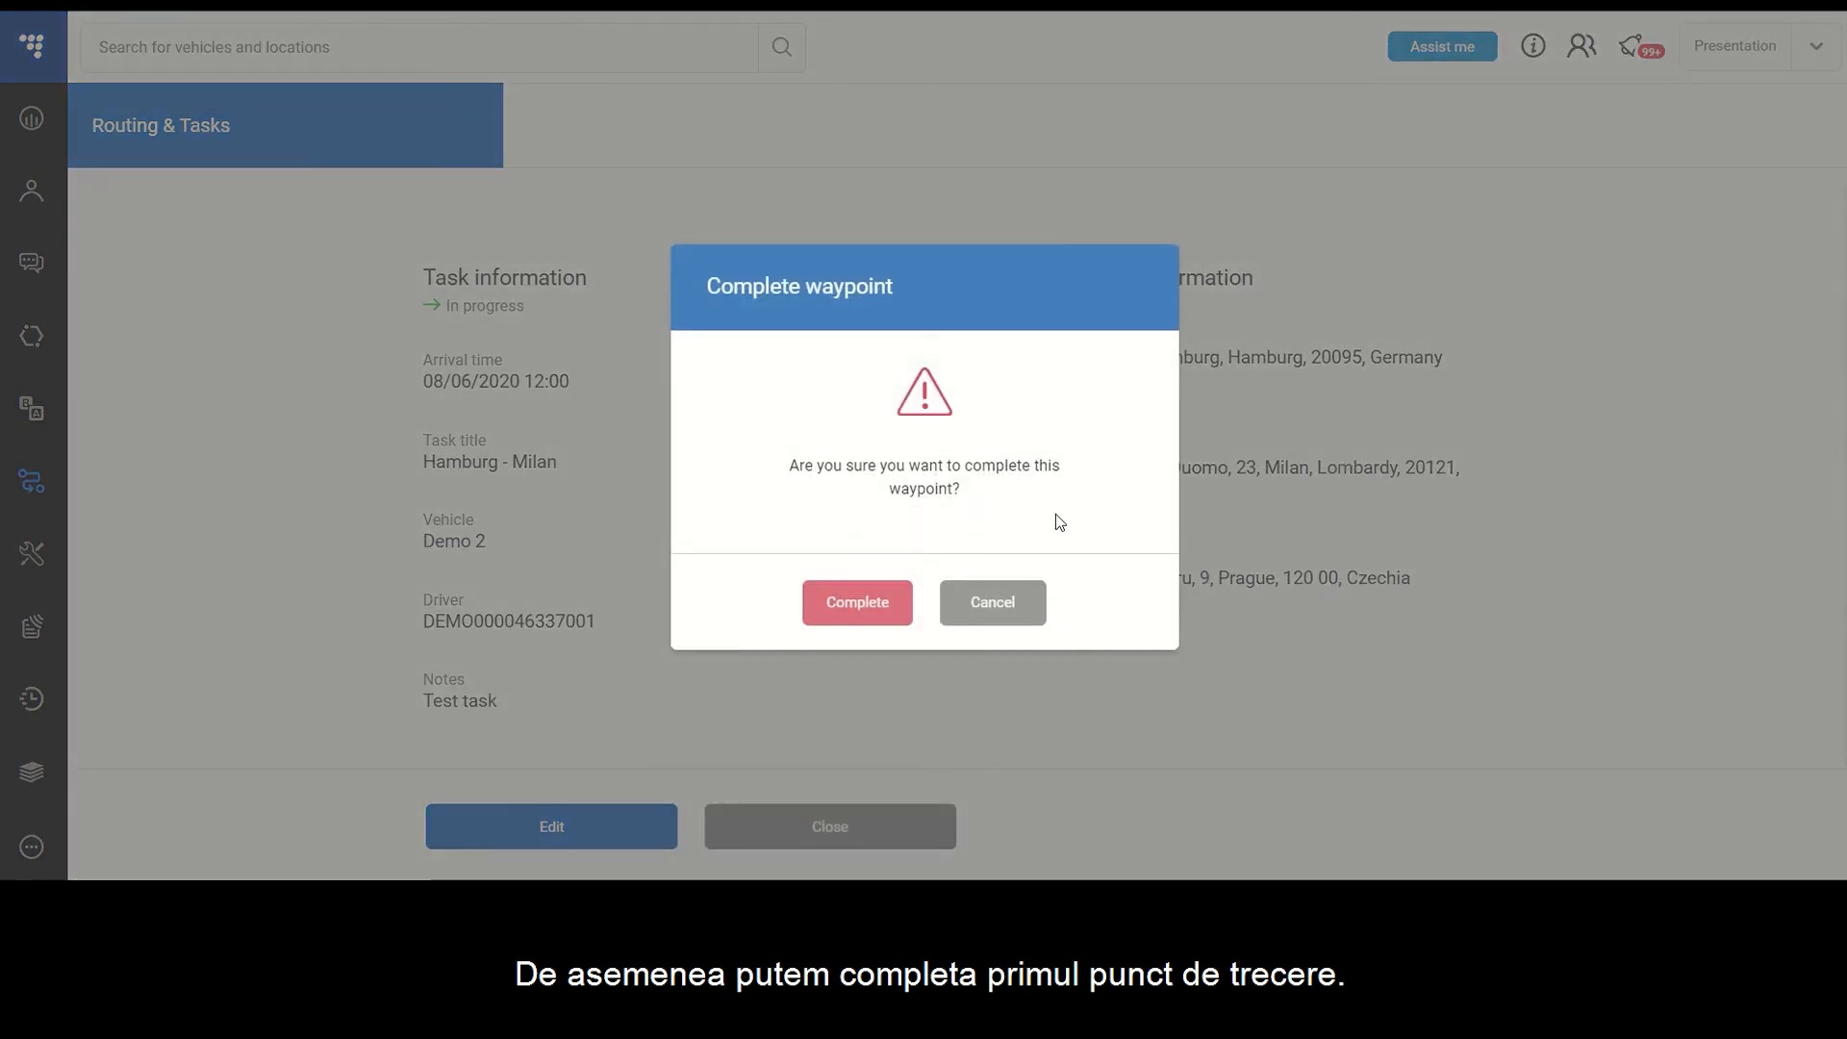
left_click(848, 604)
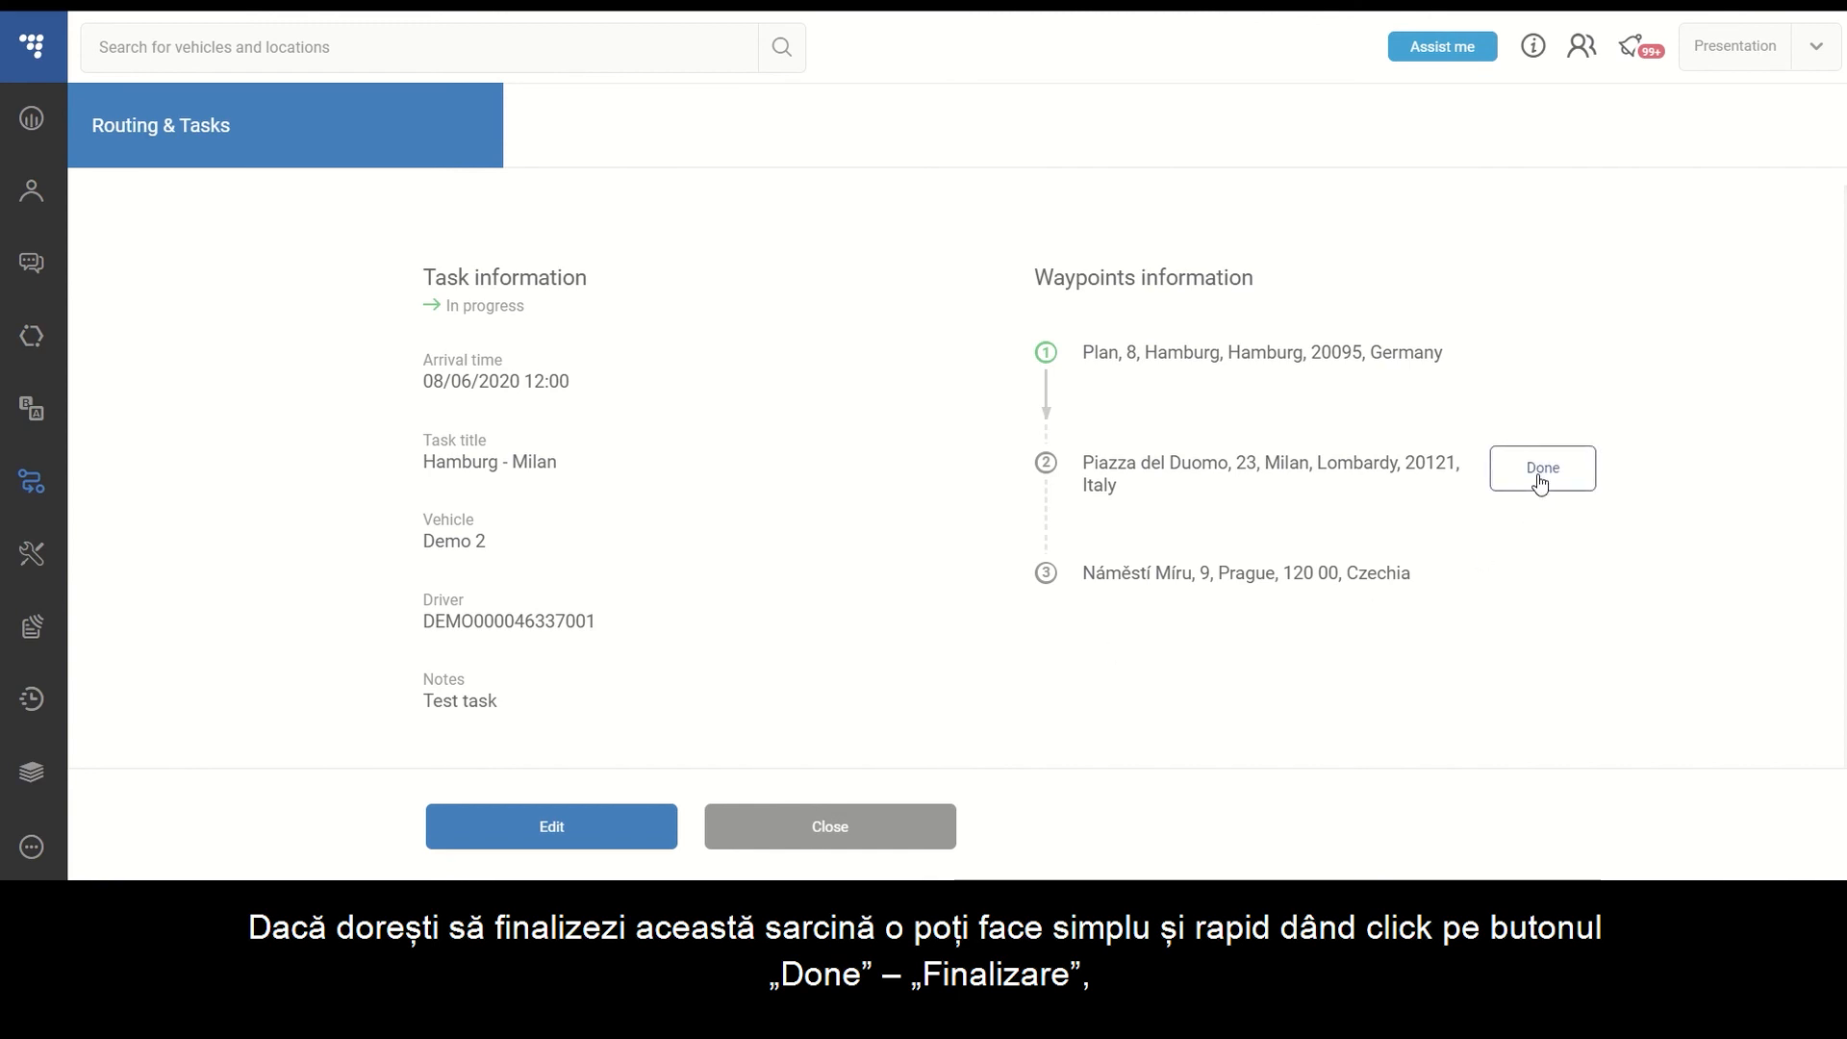
left_click(1545, 468)
left_click(857, 603)
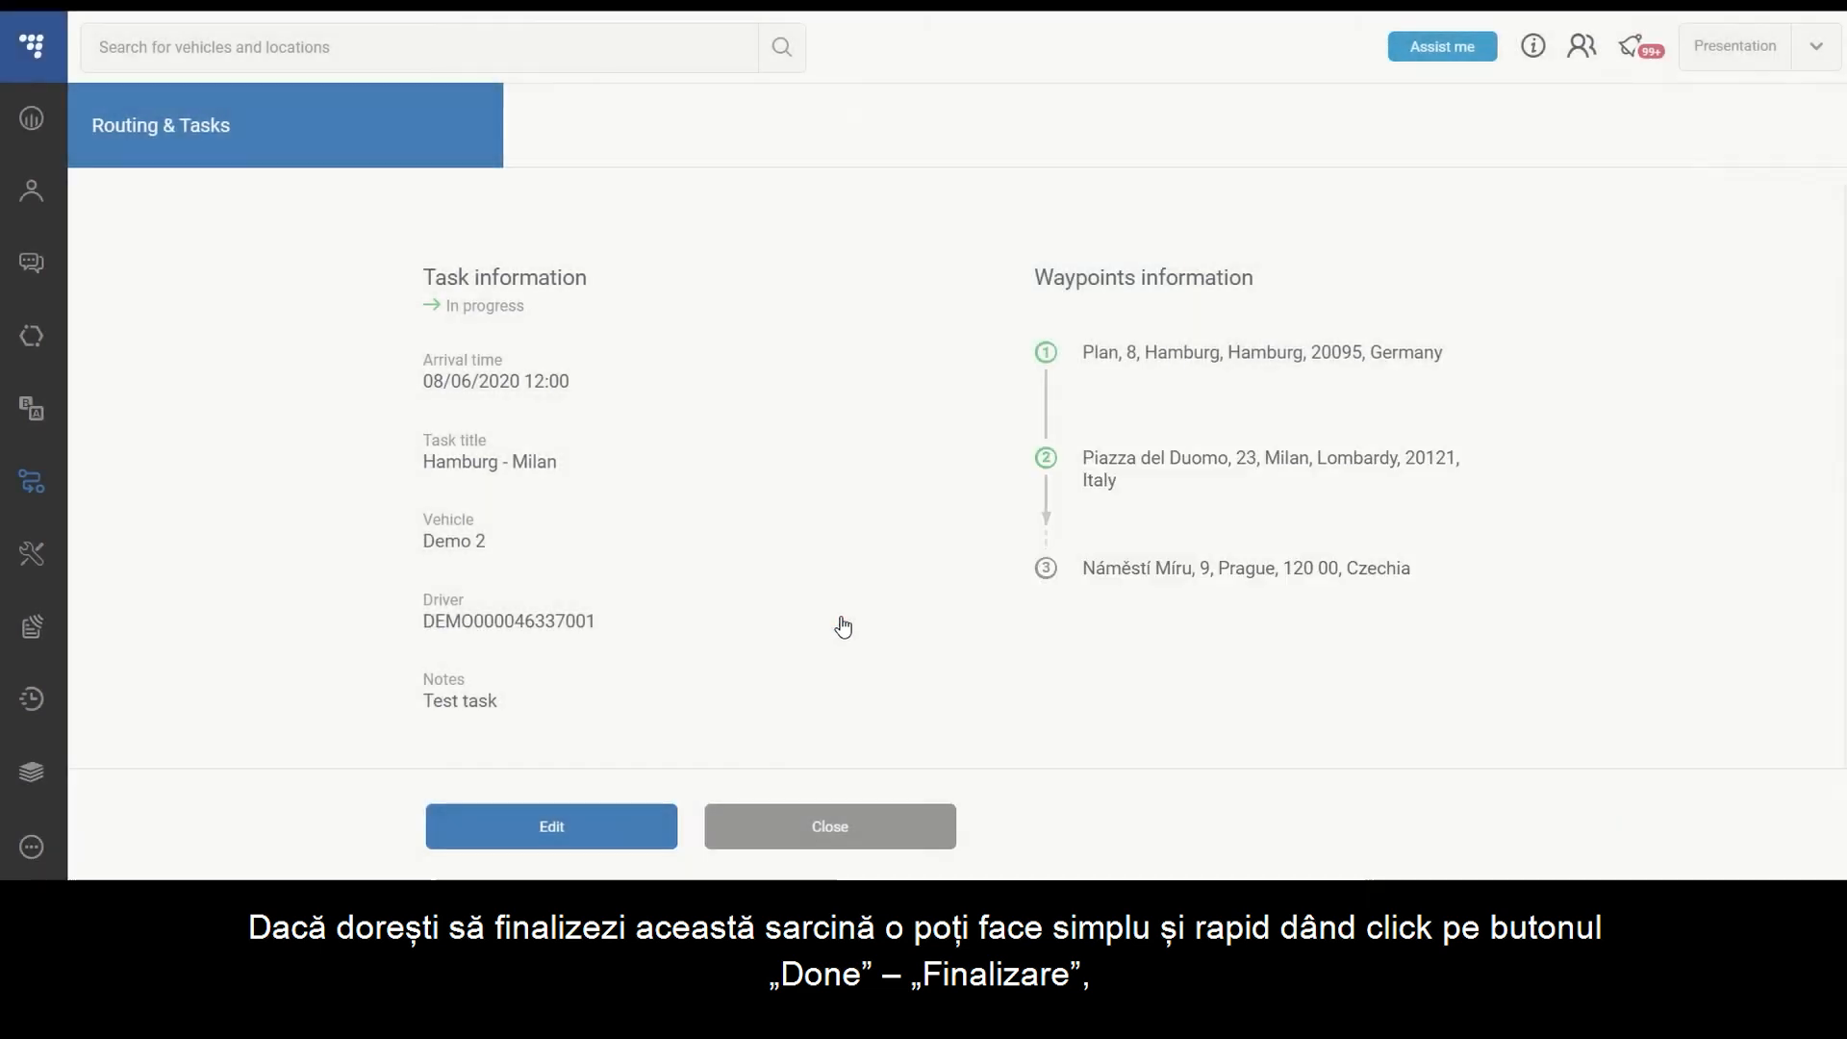
left_click(1534, 575)
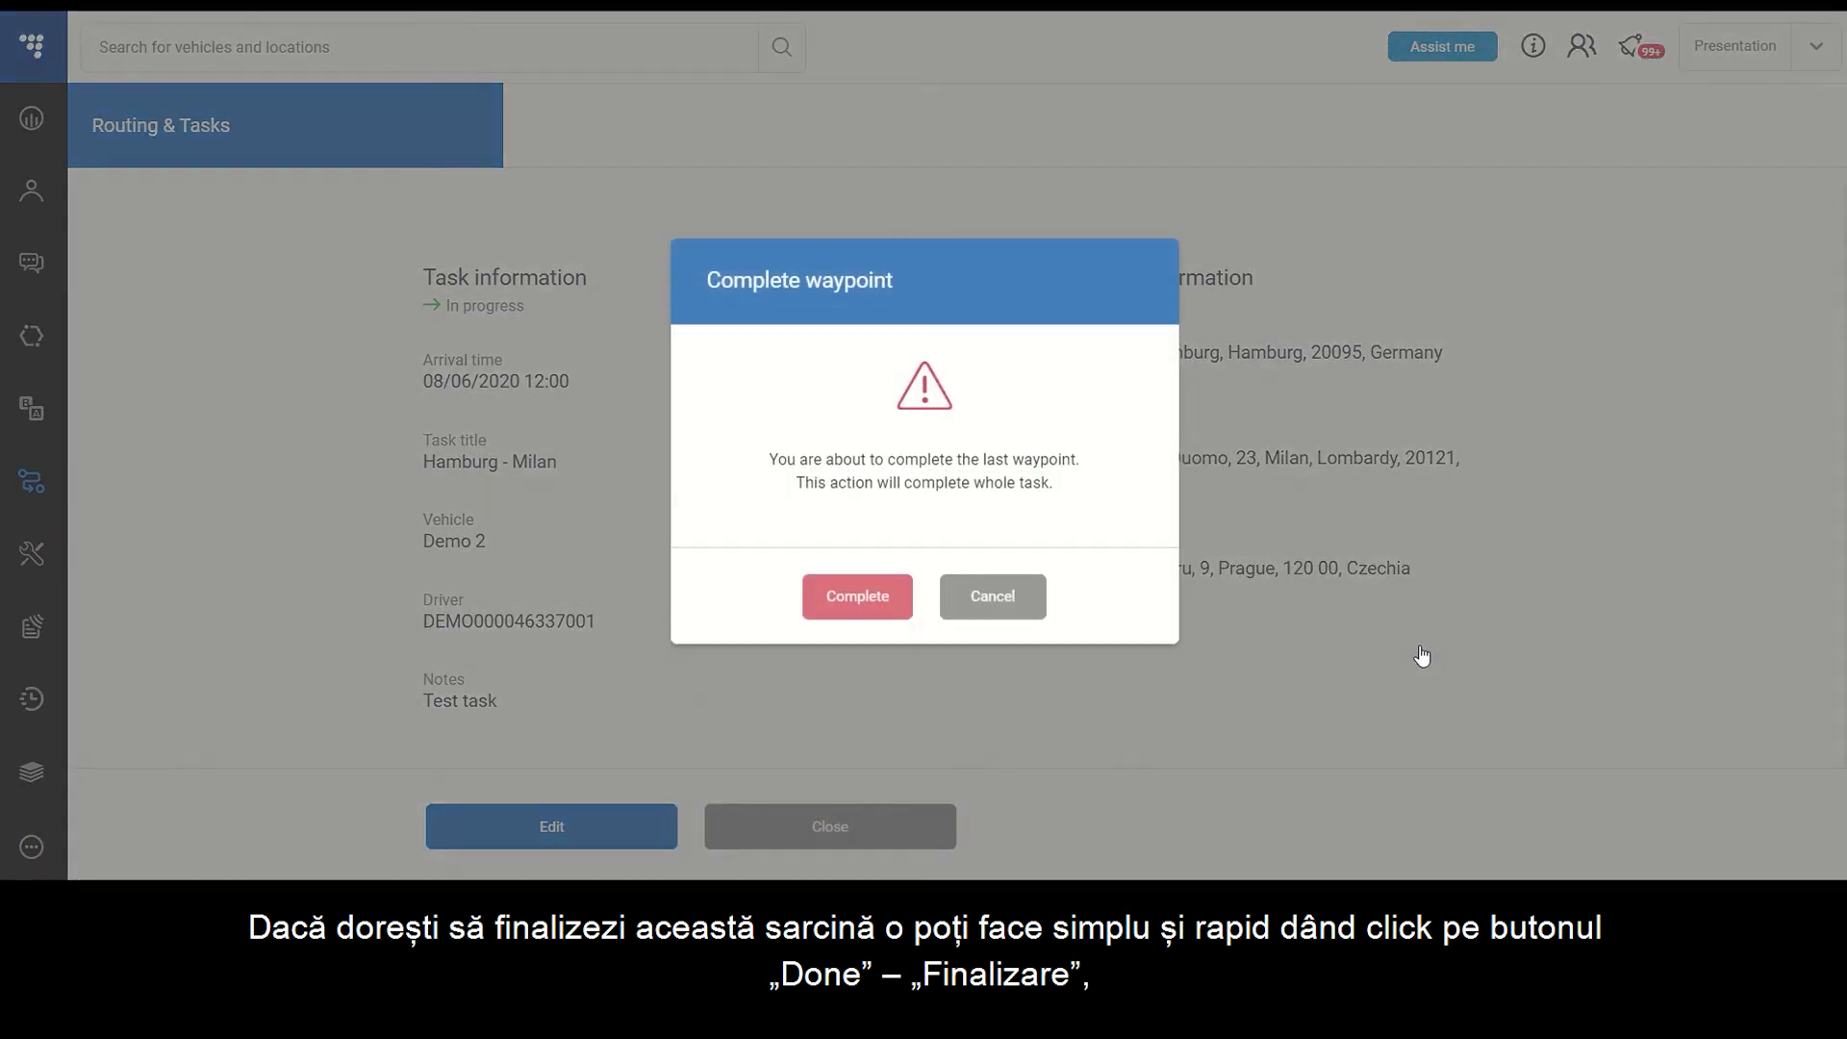
left_click(870, 616)
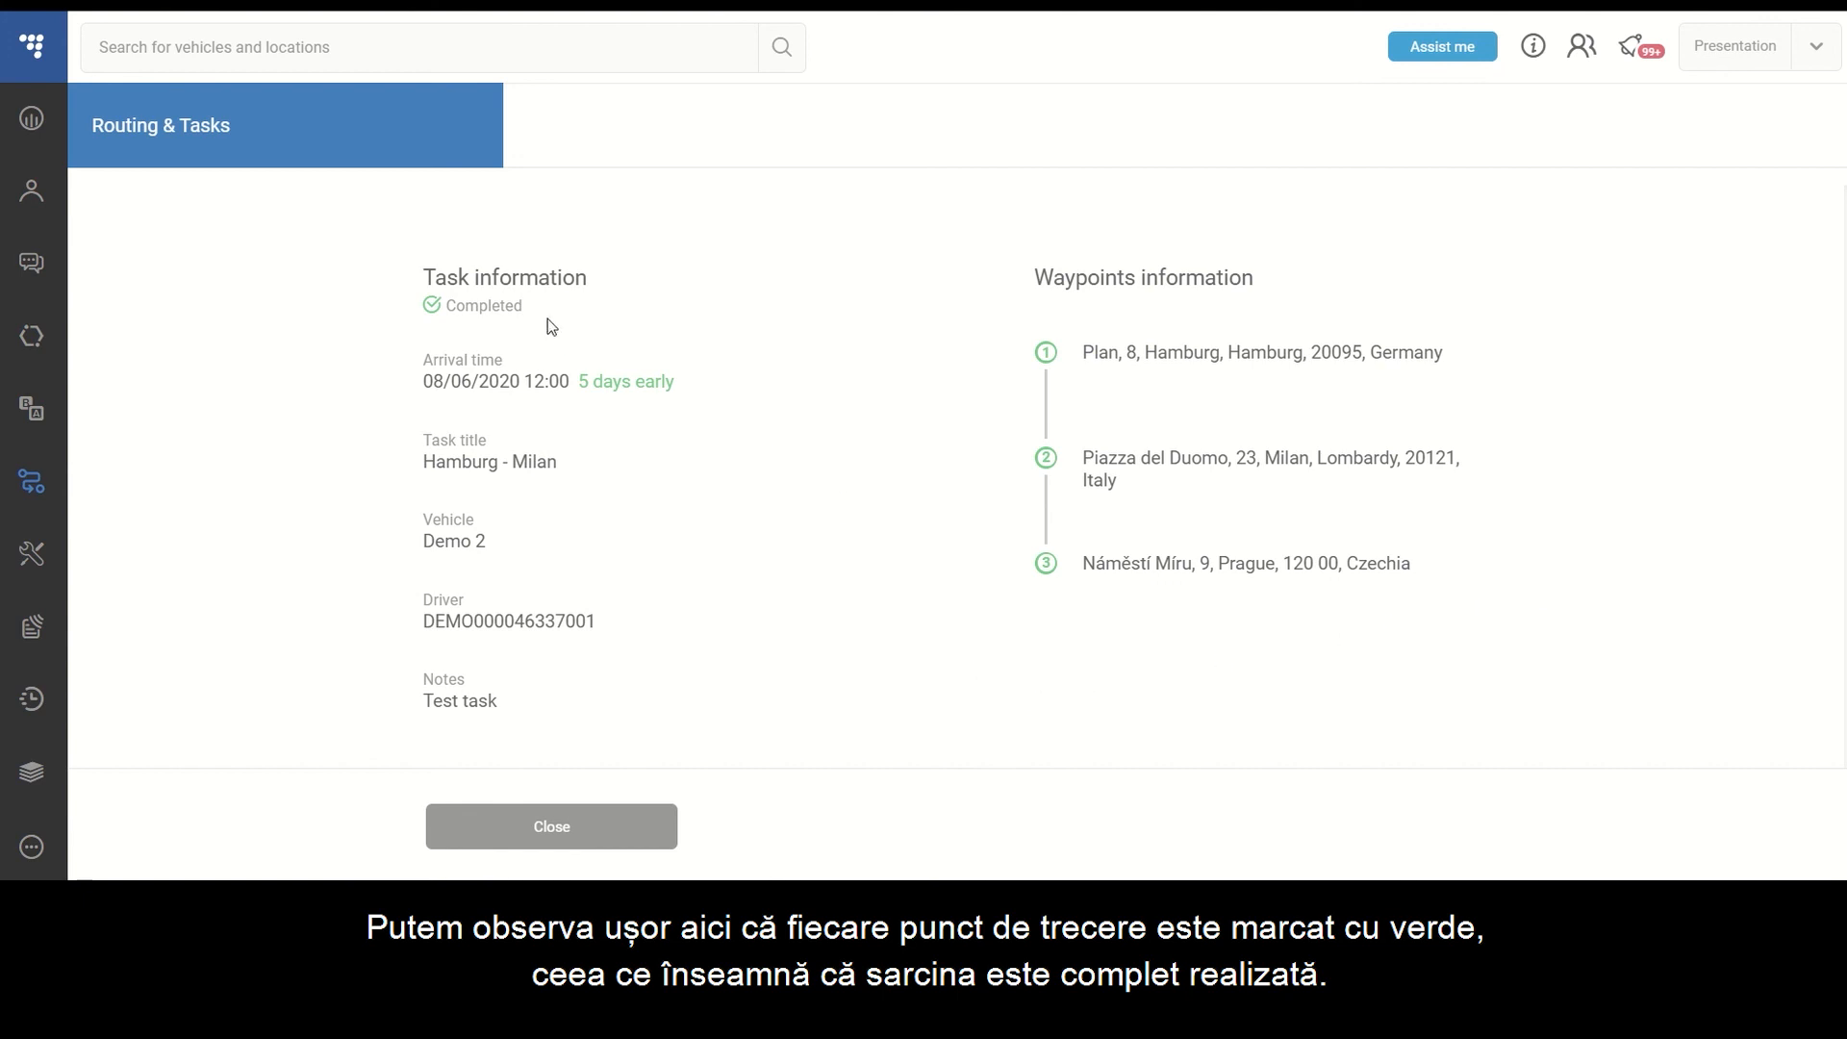
left_click(599, 839)
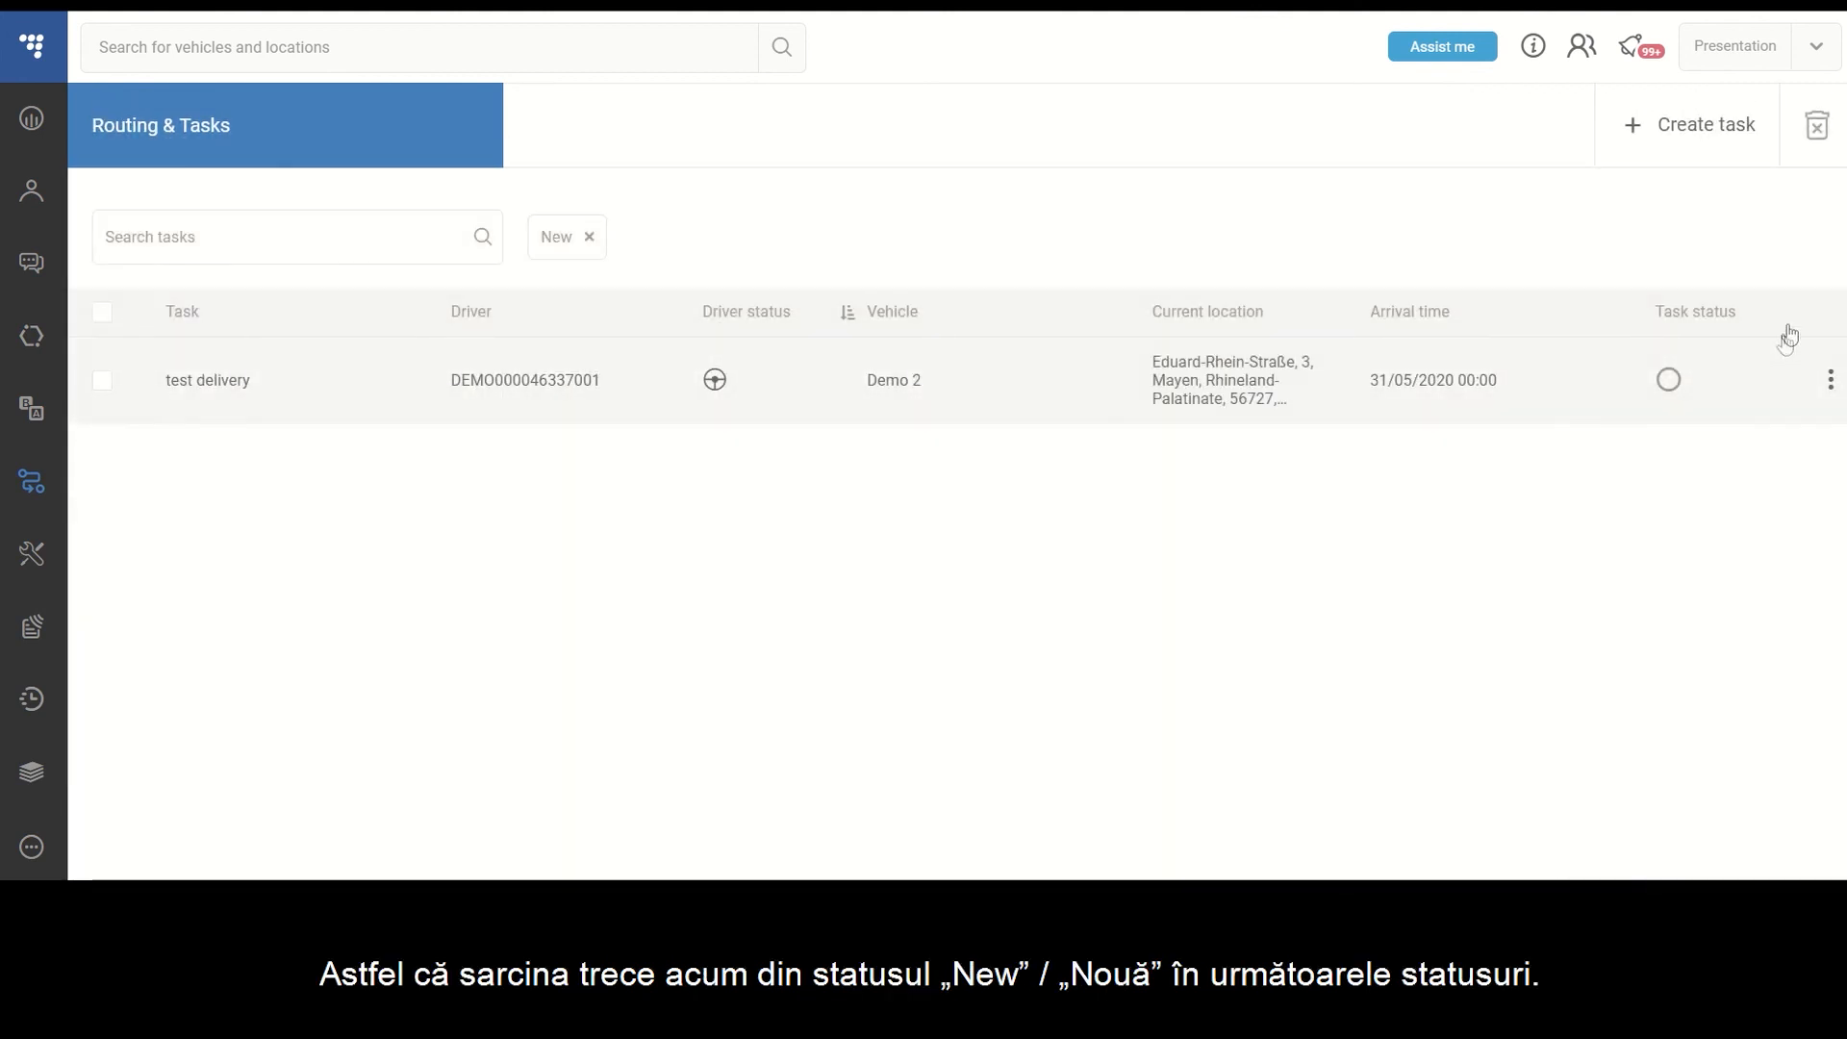
Include all task statuses in the task list filter and search the tasks for Hamburg.
left_click(1765, 309)
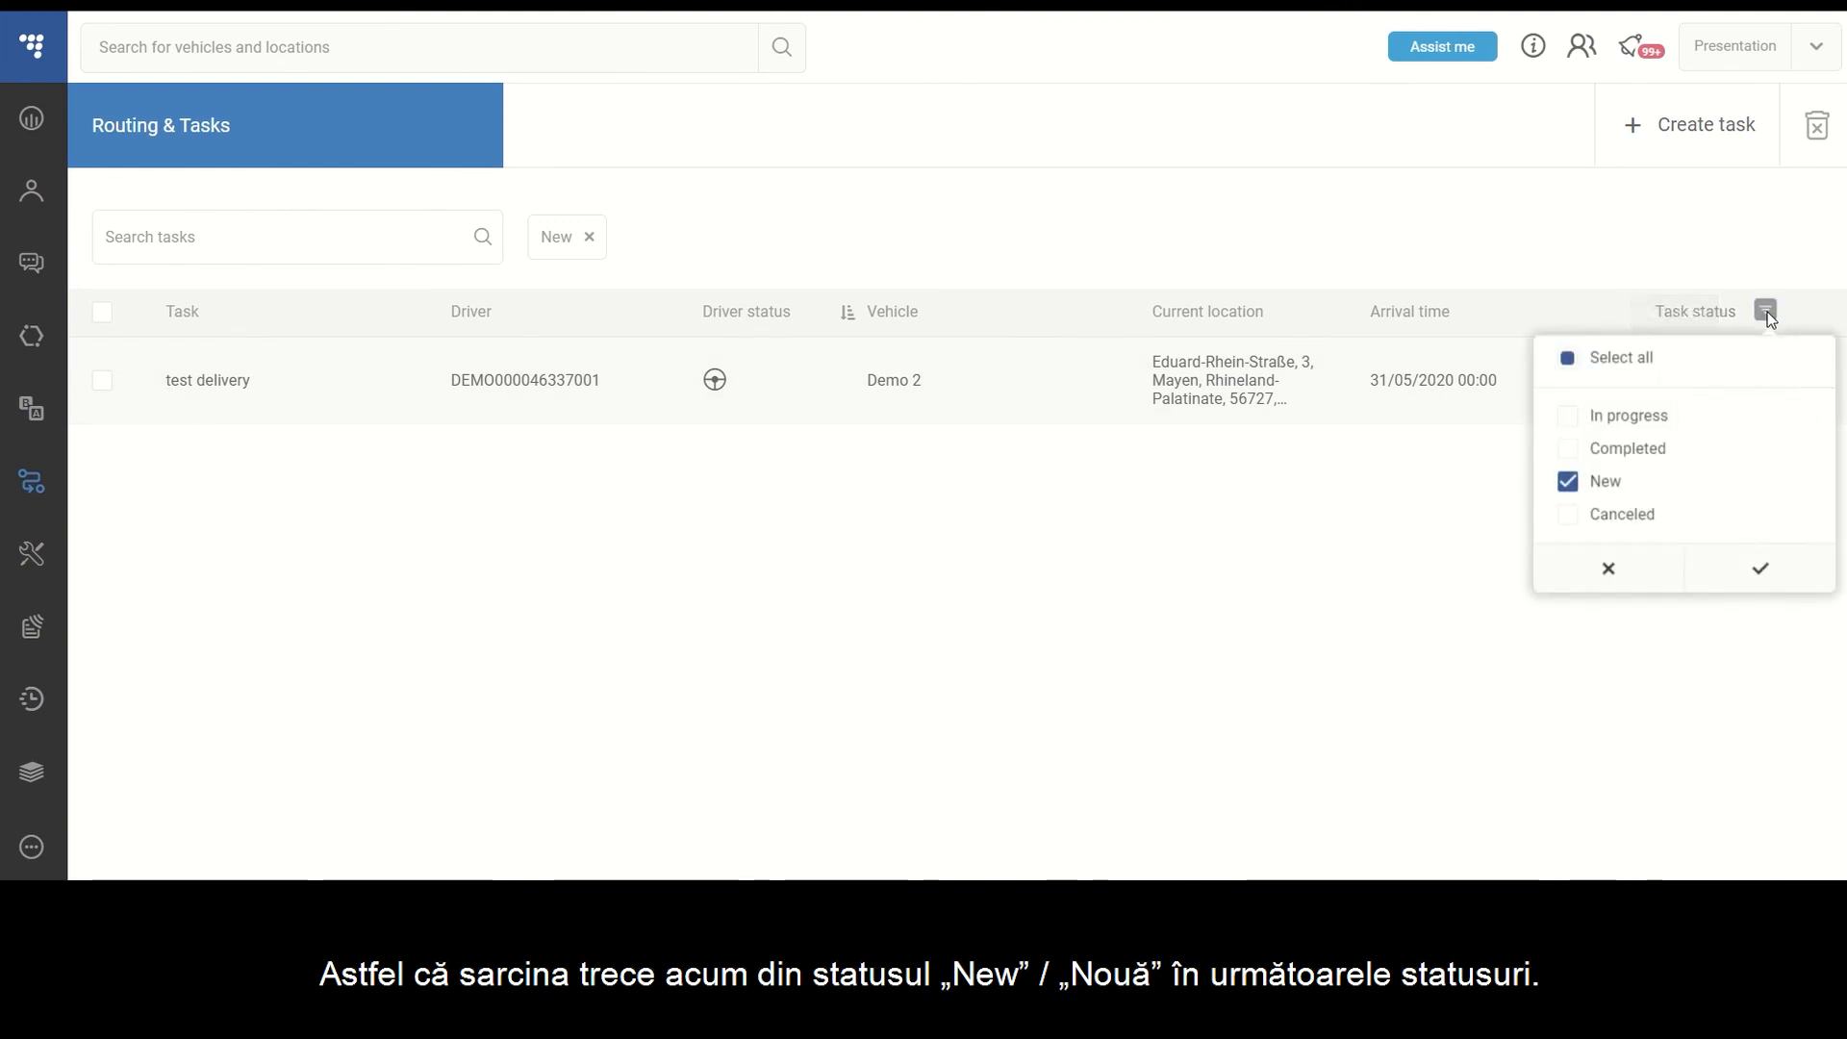
left_click(1579, 378)
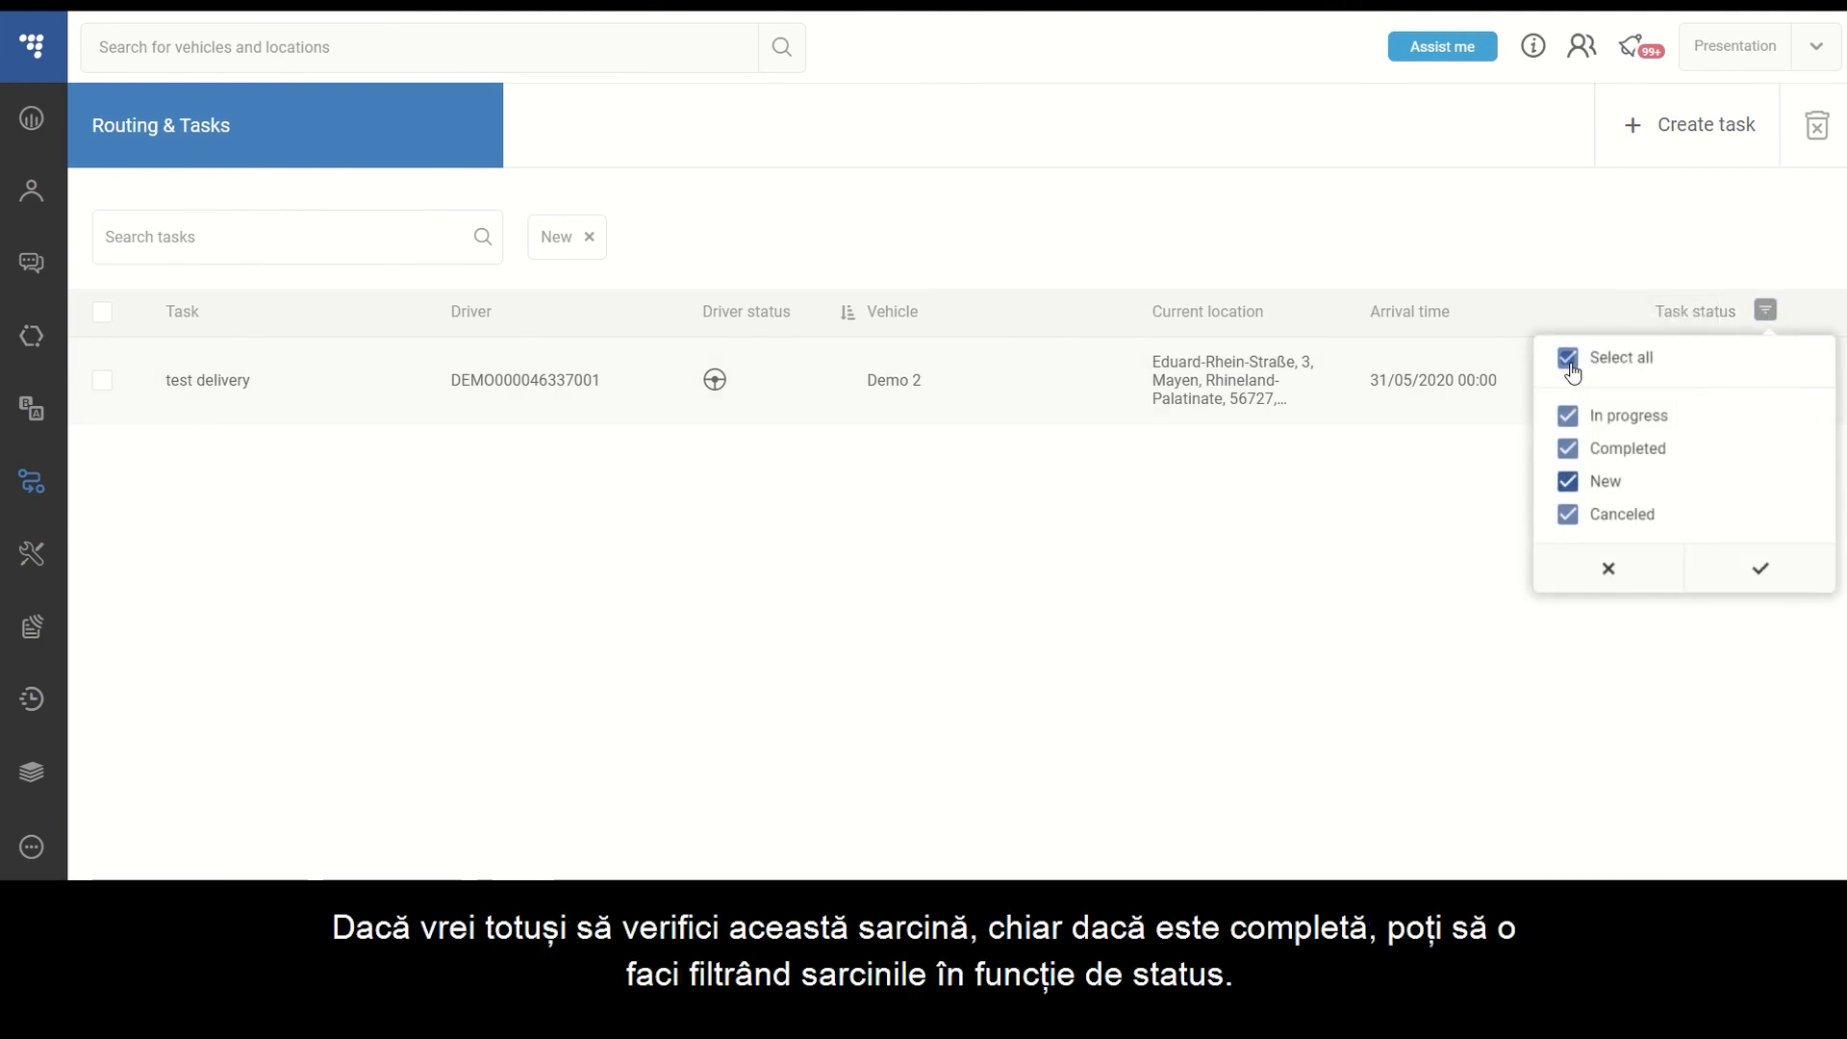
left_click(1764, 579)
left_click(344, 240)
type("Hamburg")
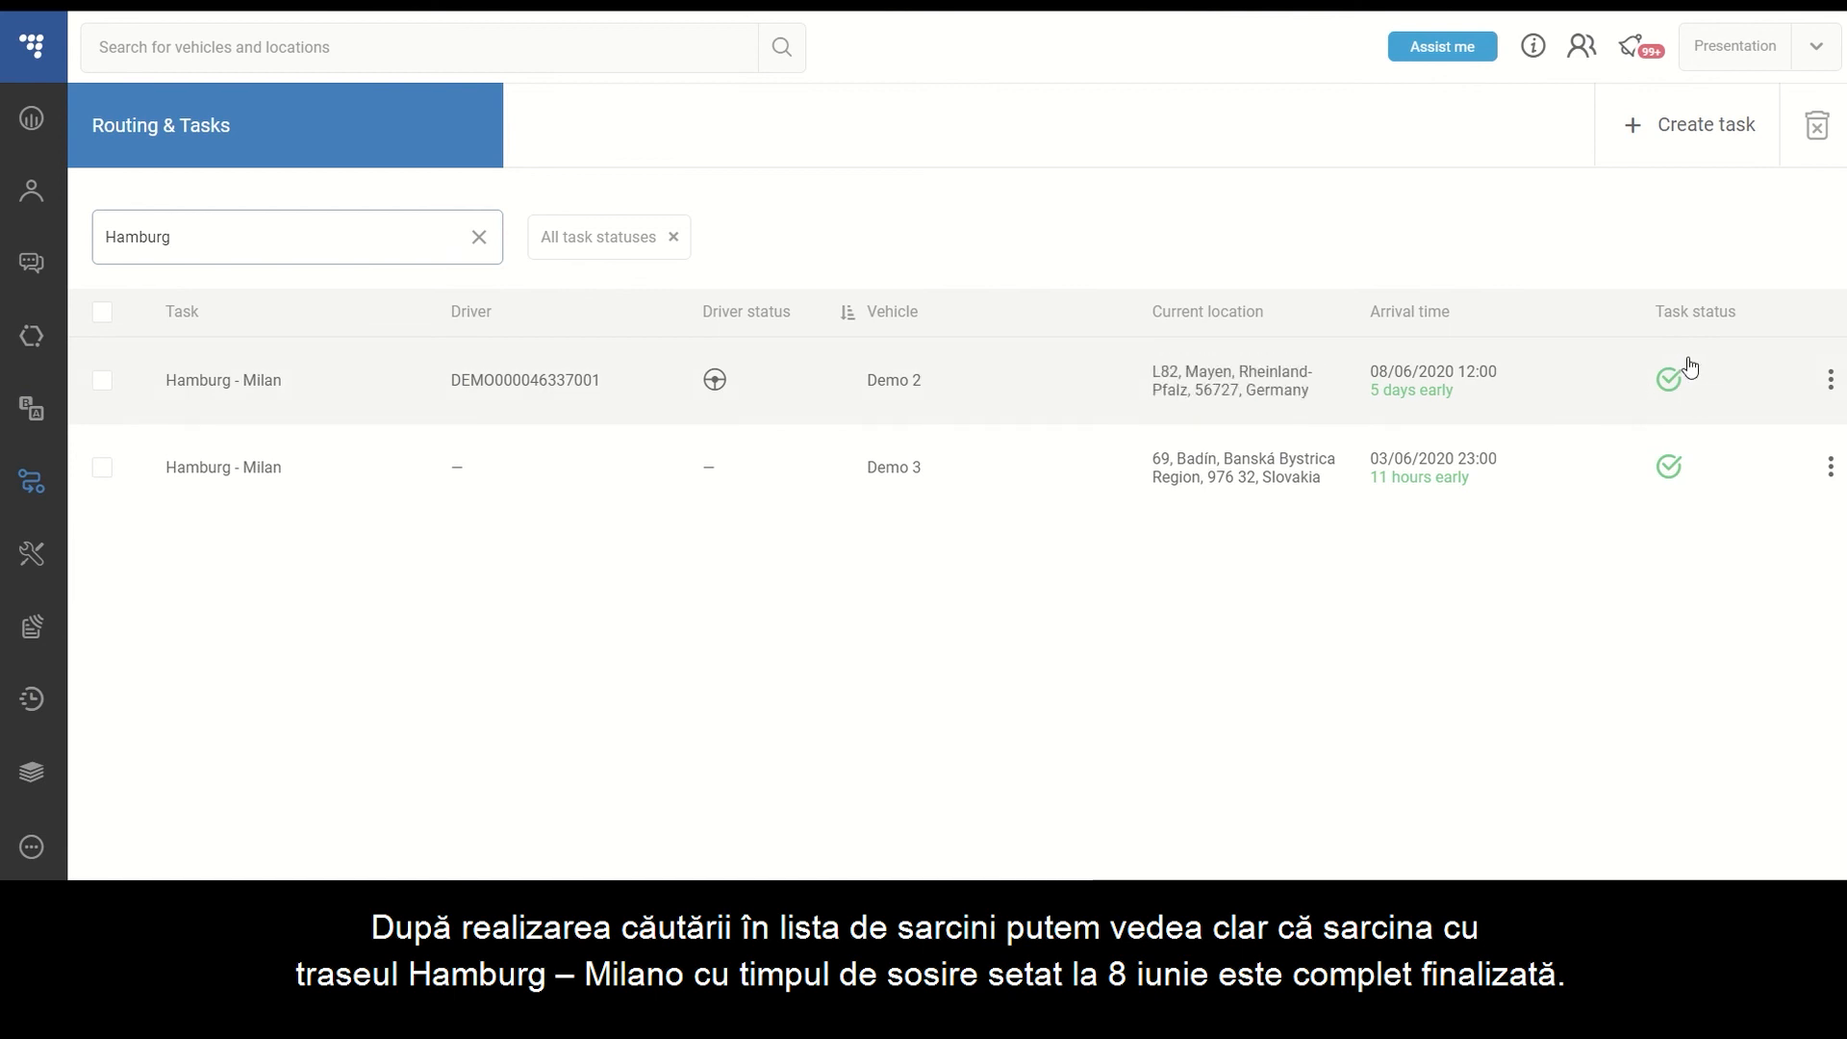
Clear the task search and remove the task status filter from the list.
left_click_drag(198, 237, 32, 256)
key("BackSpace")
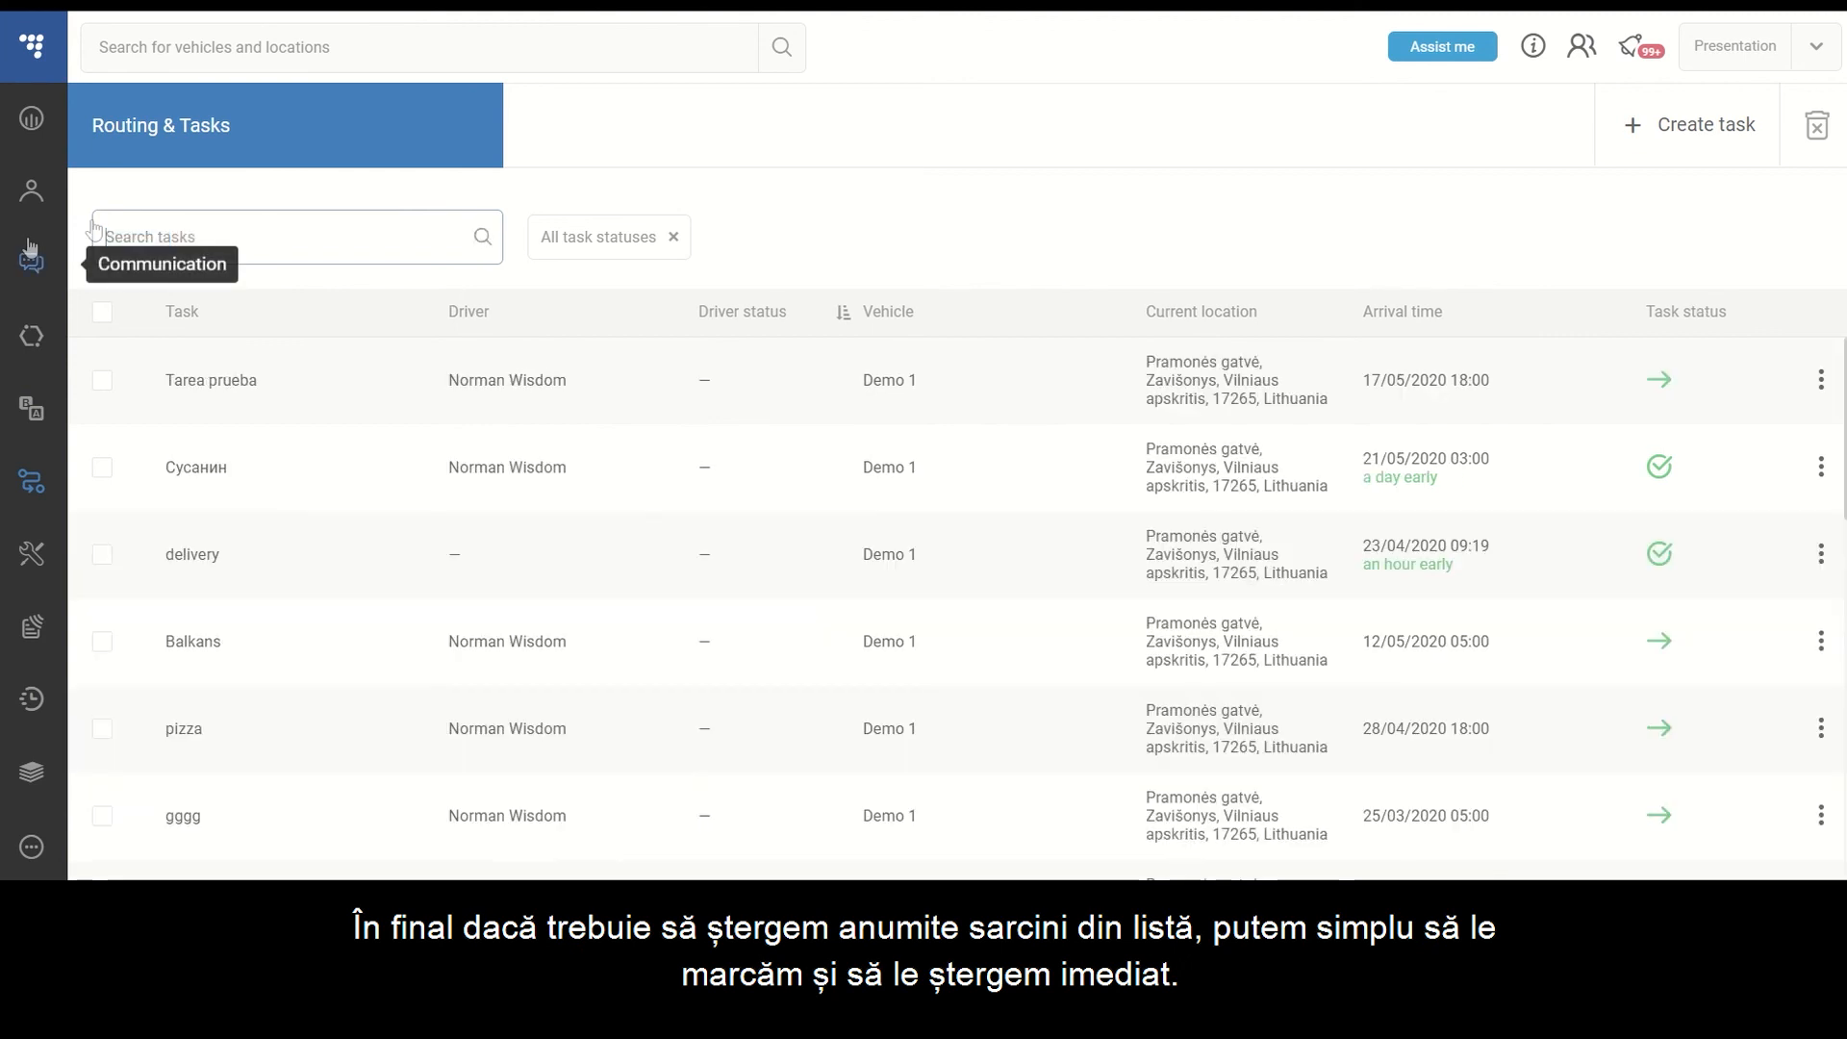
left_click(675, 240)
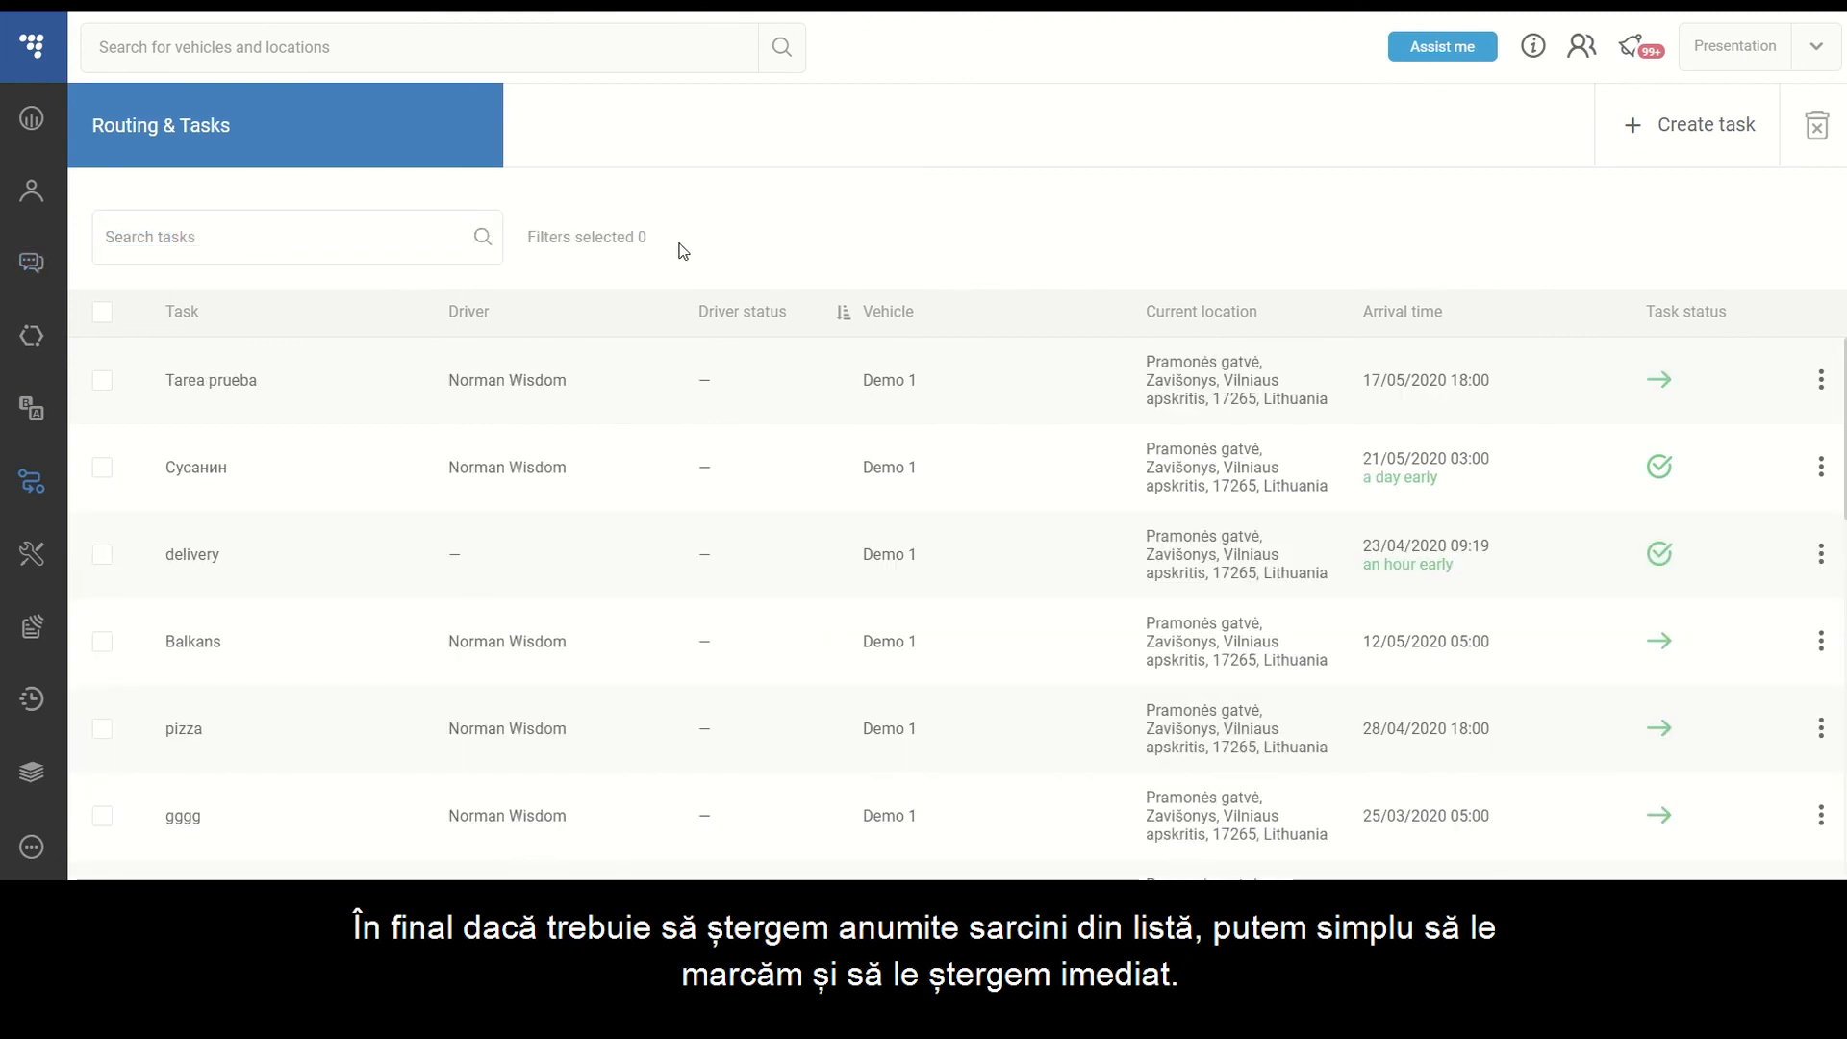
left_click(104, 383)
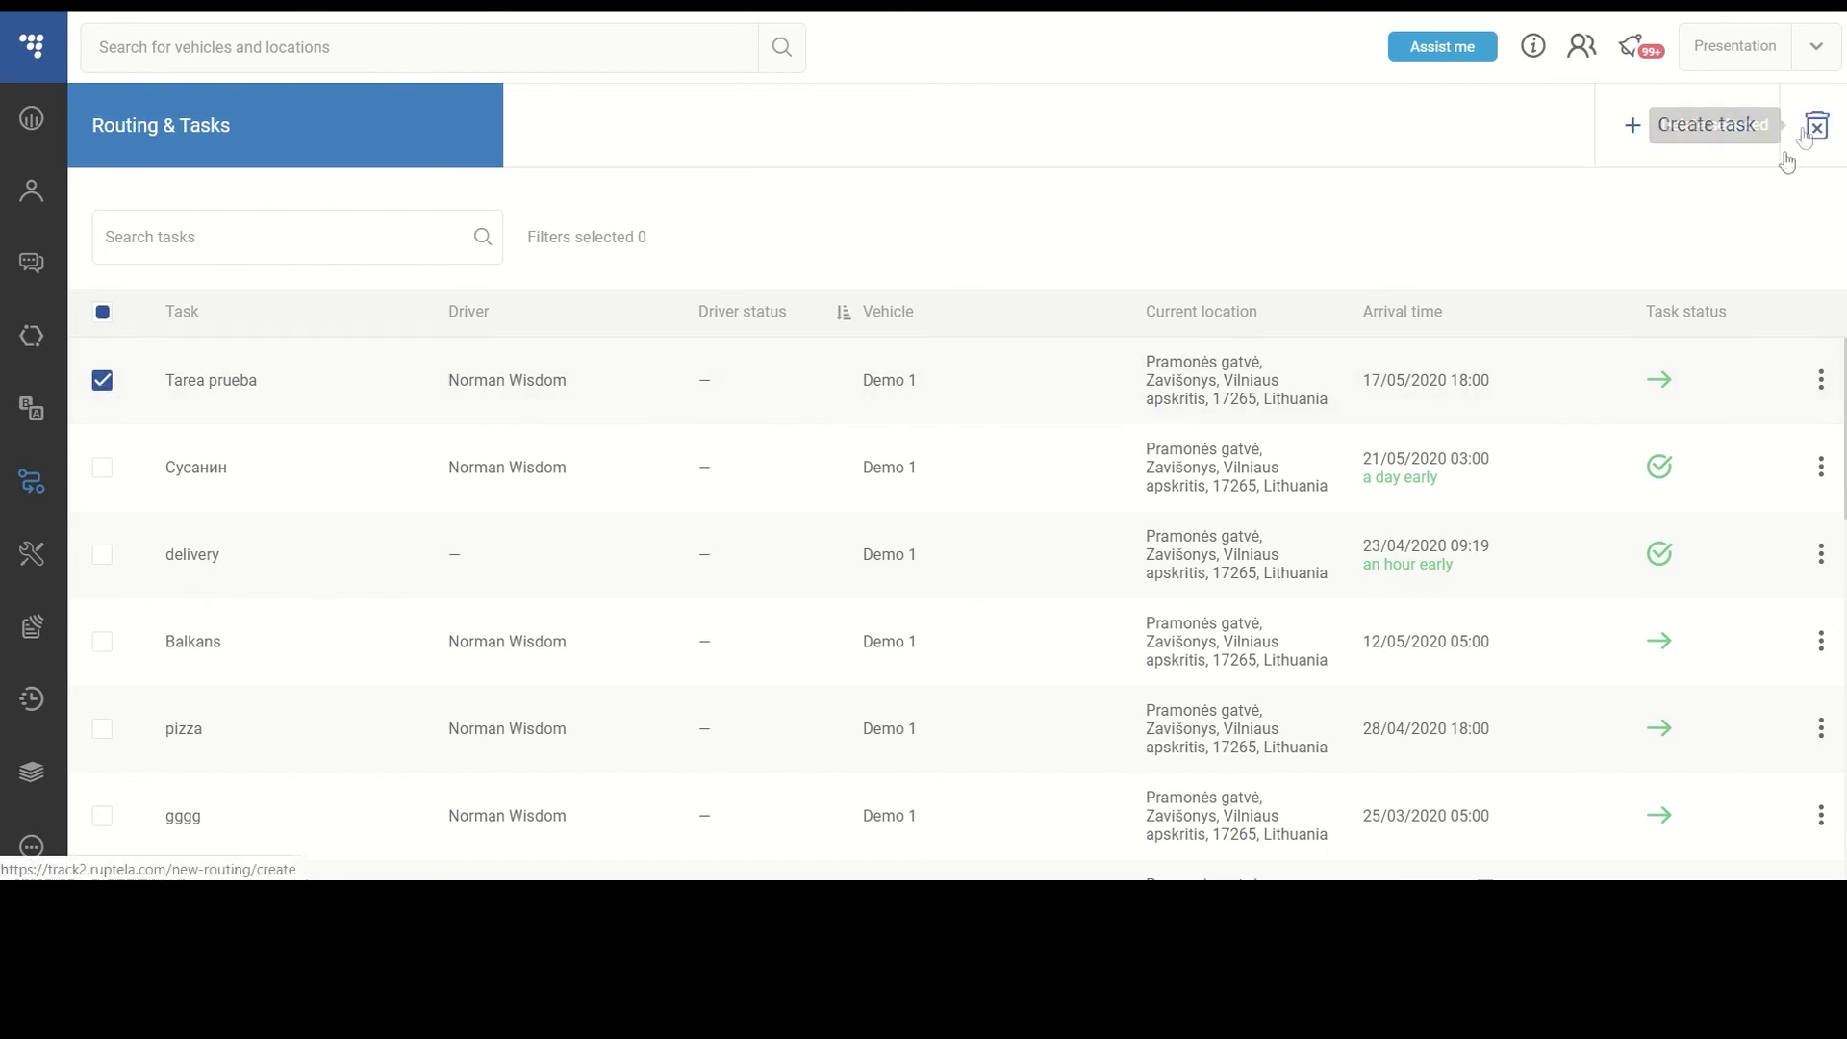
left_click(1816, 126)
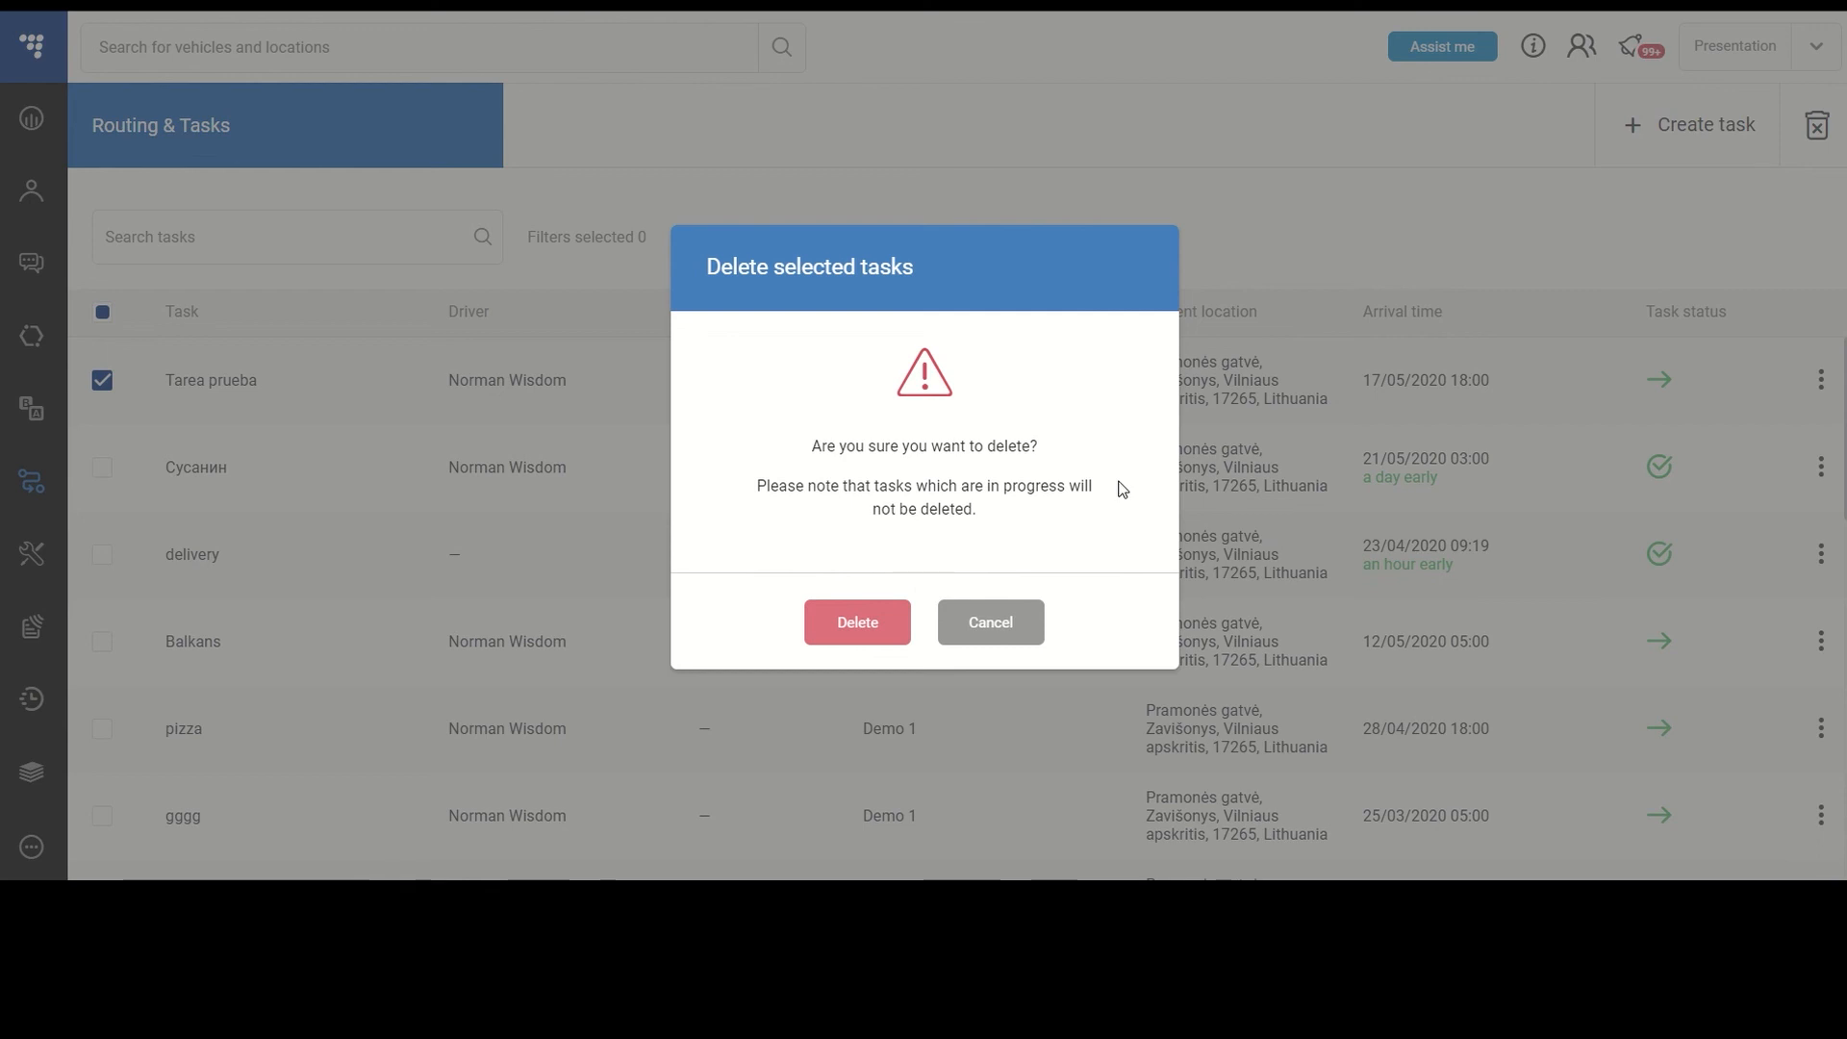
left_click(991, 623)
left_click(101, 383)
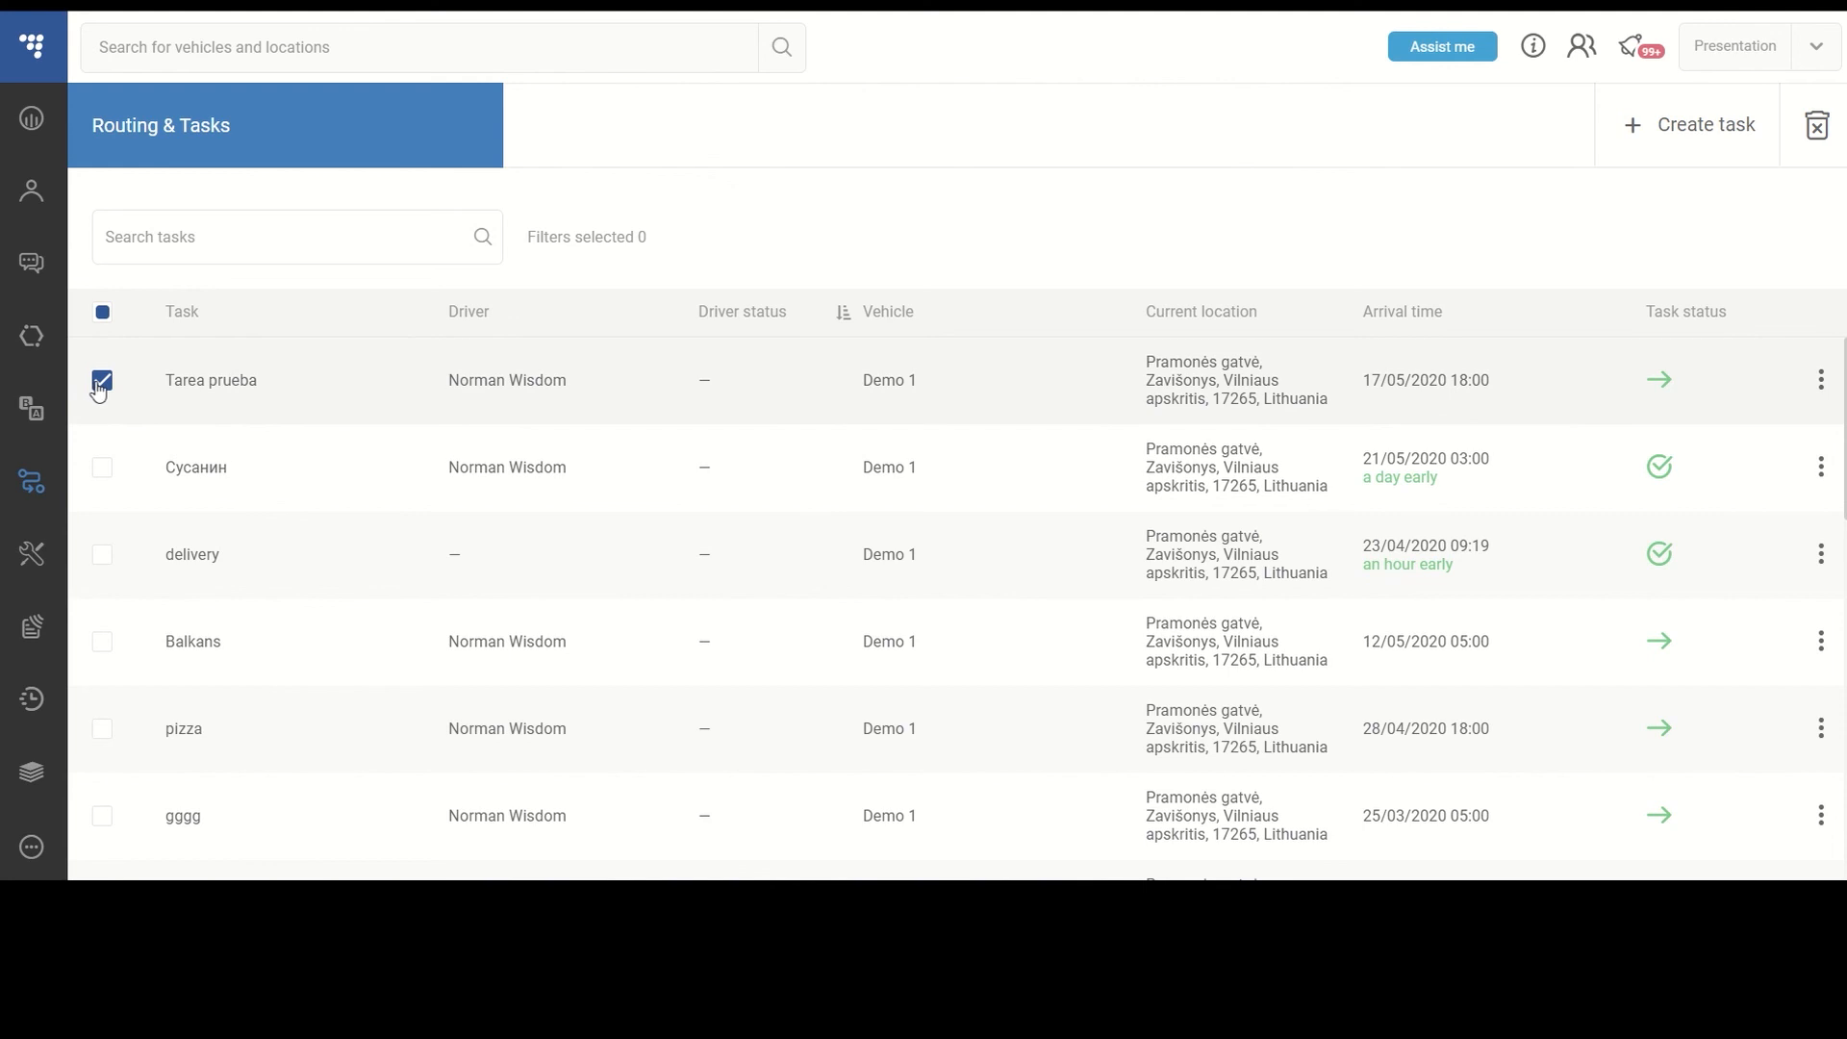
Delete the completed Demo 1 task with arrival time 21/05/2020 03:00 from the list.
left_click(106, 470)
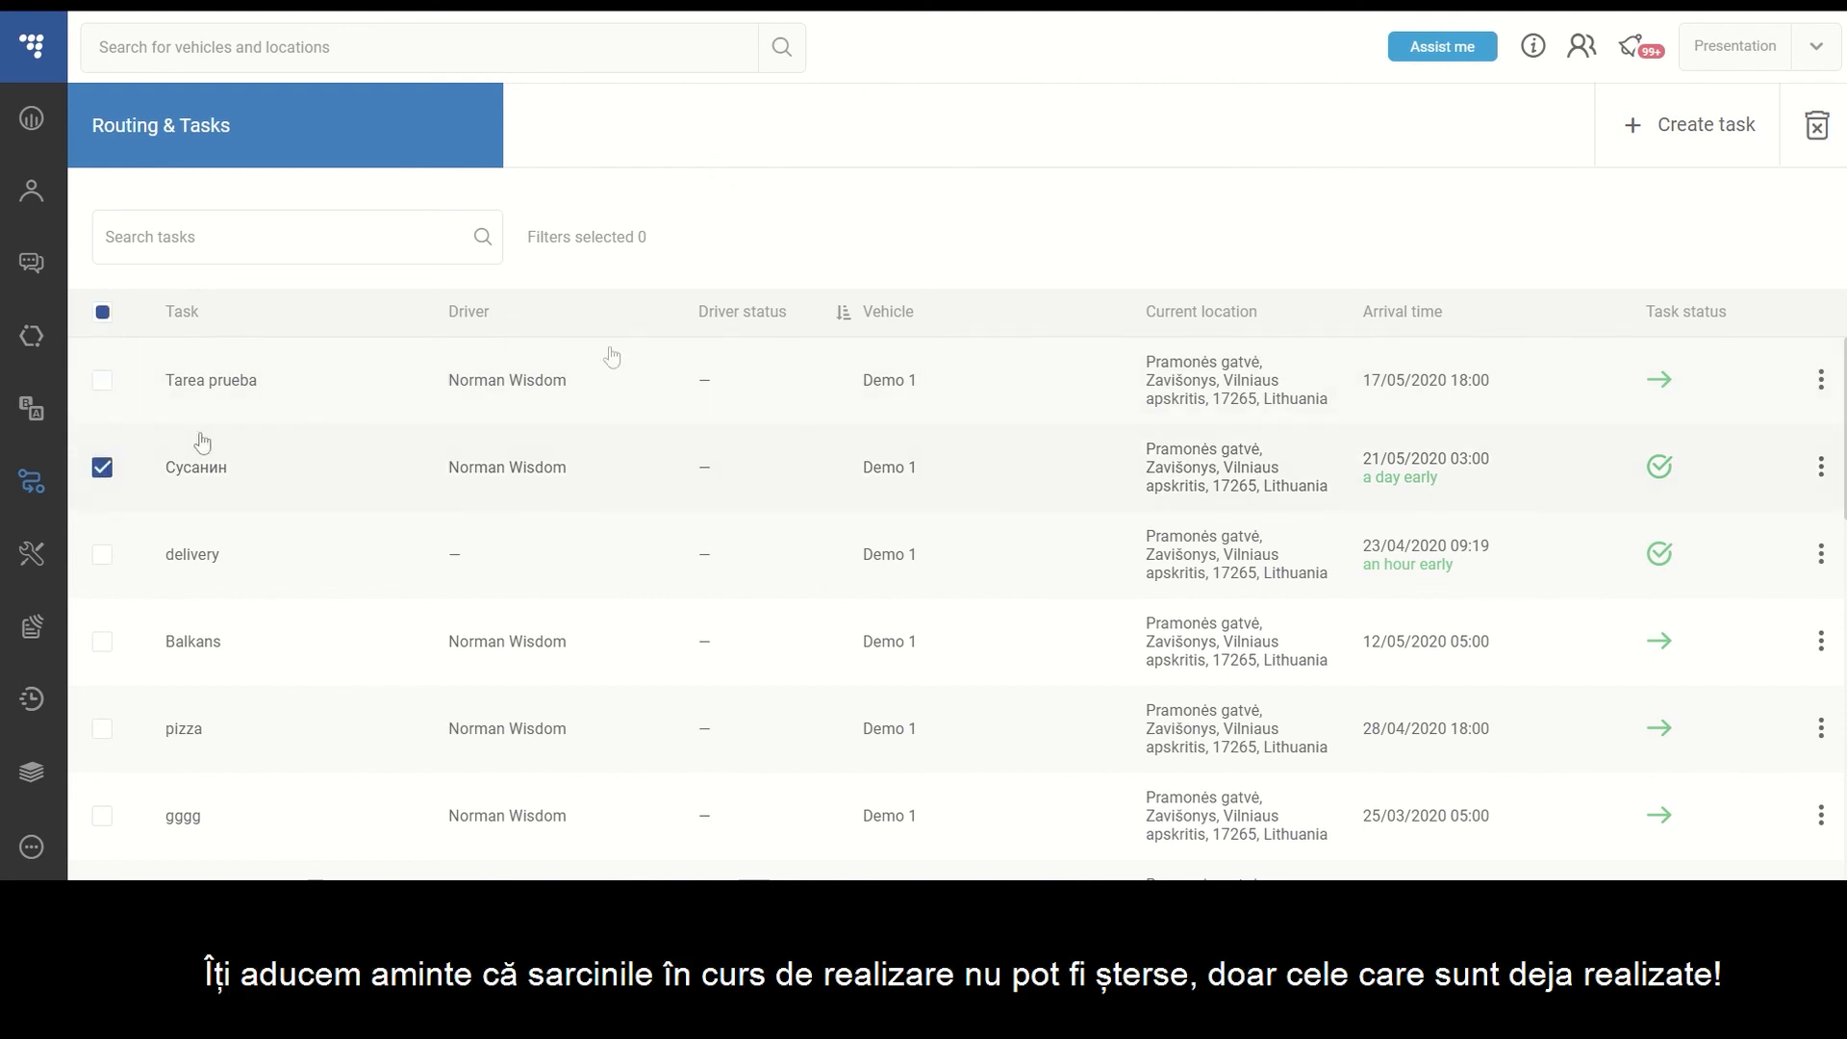
left_click(1834, 139)
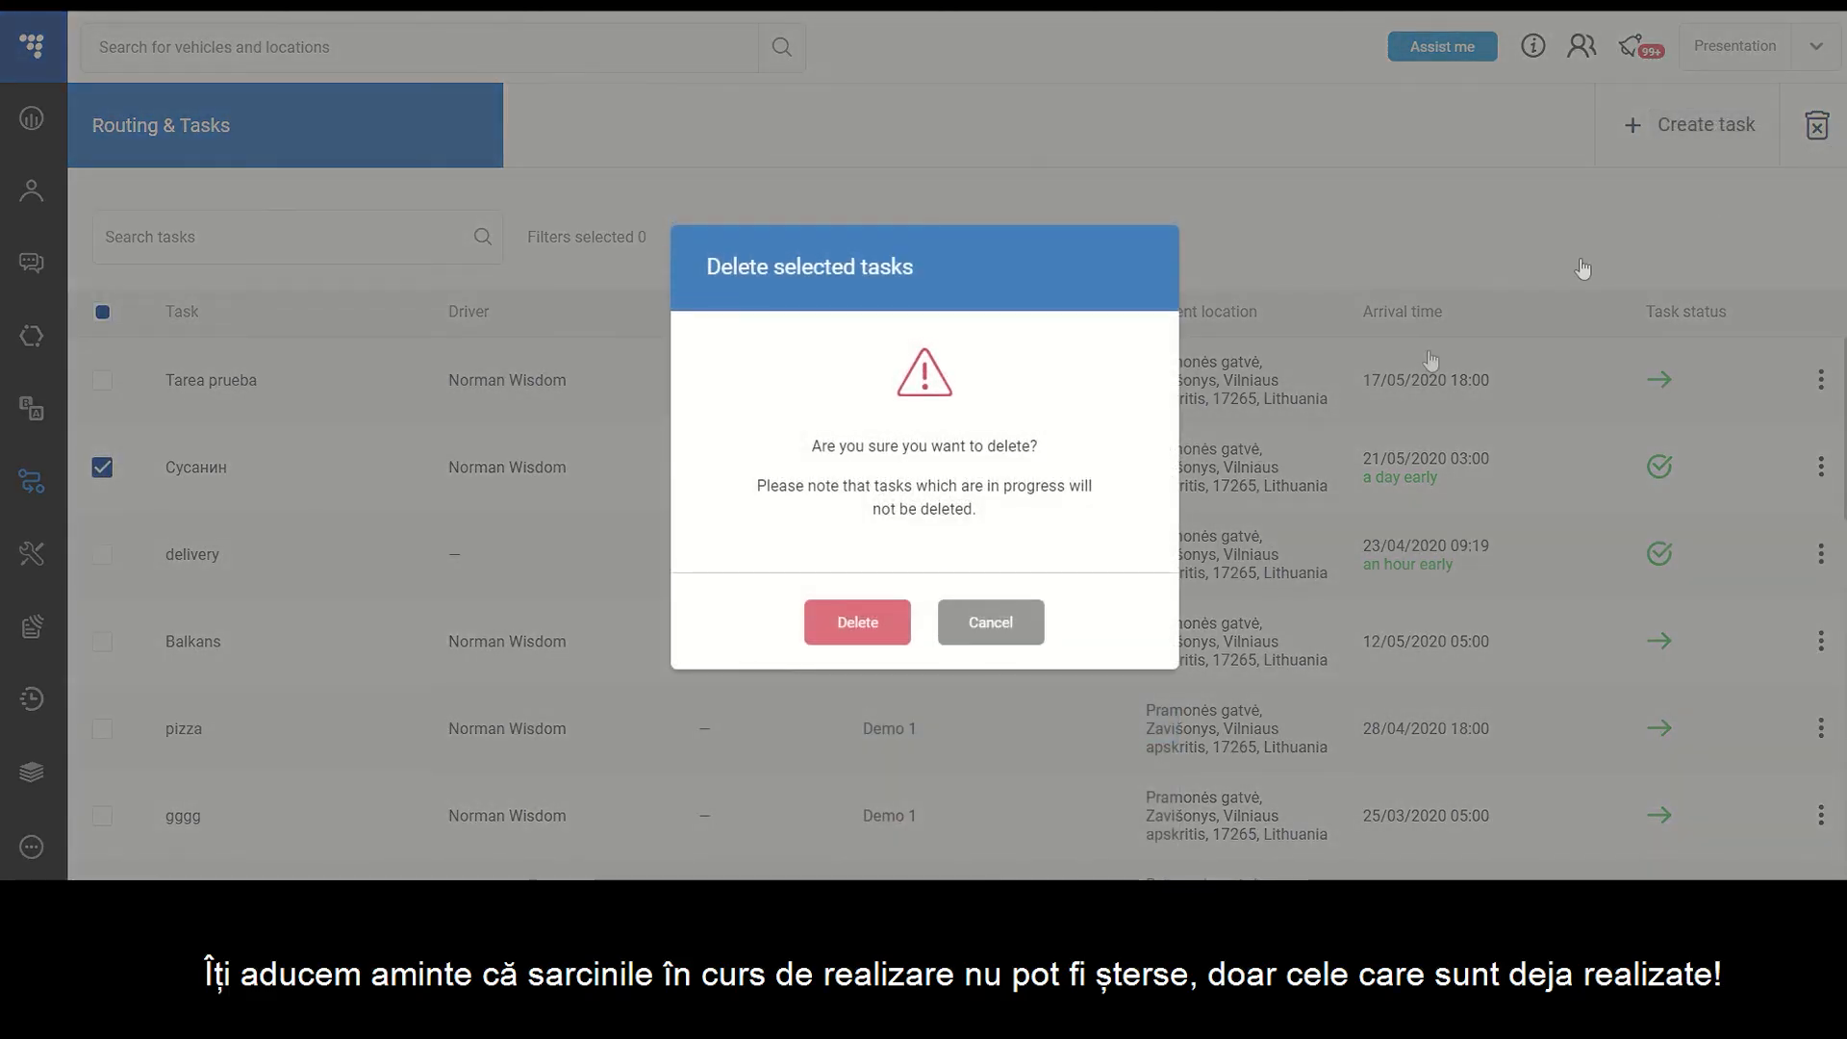
left_click(862, 627)
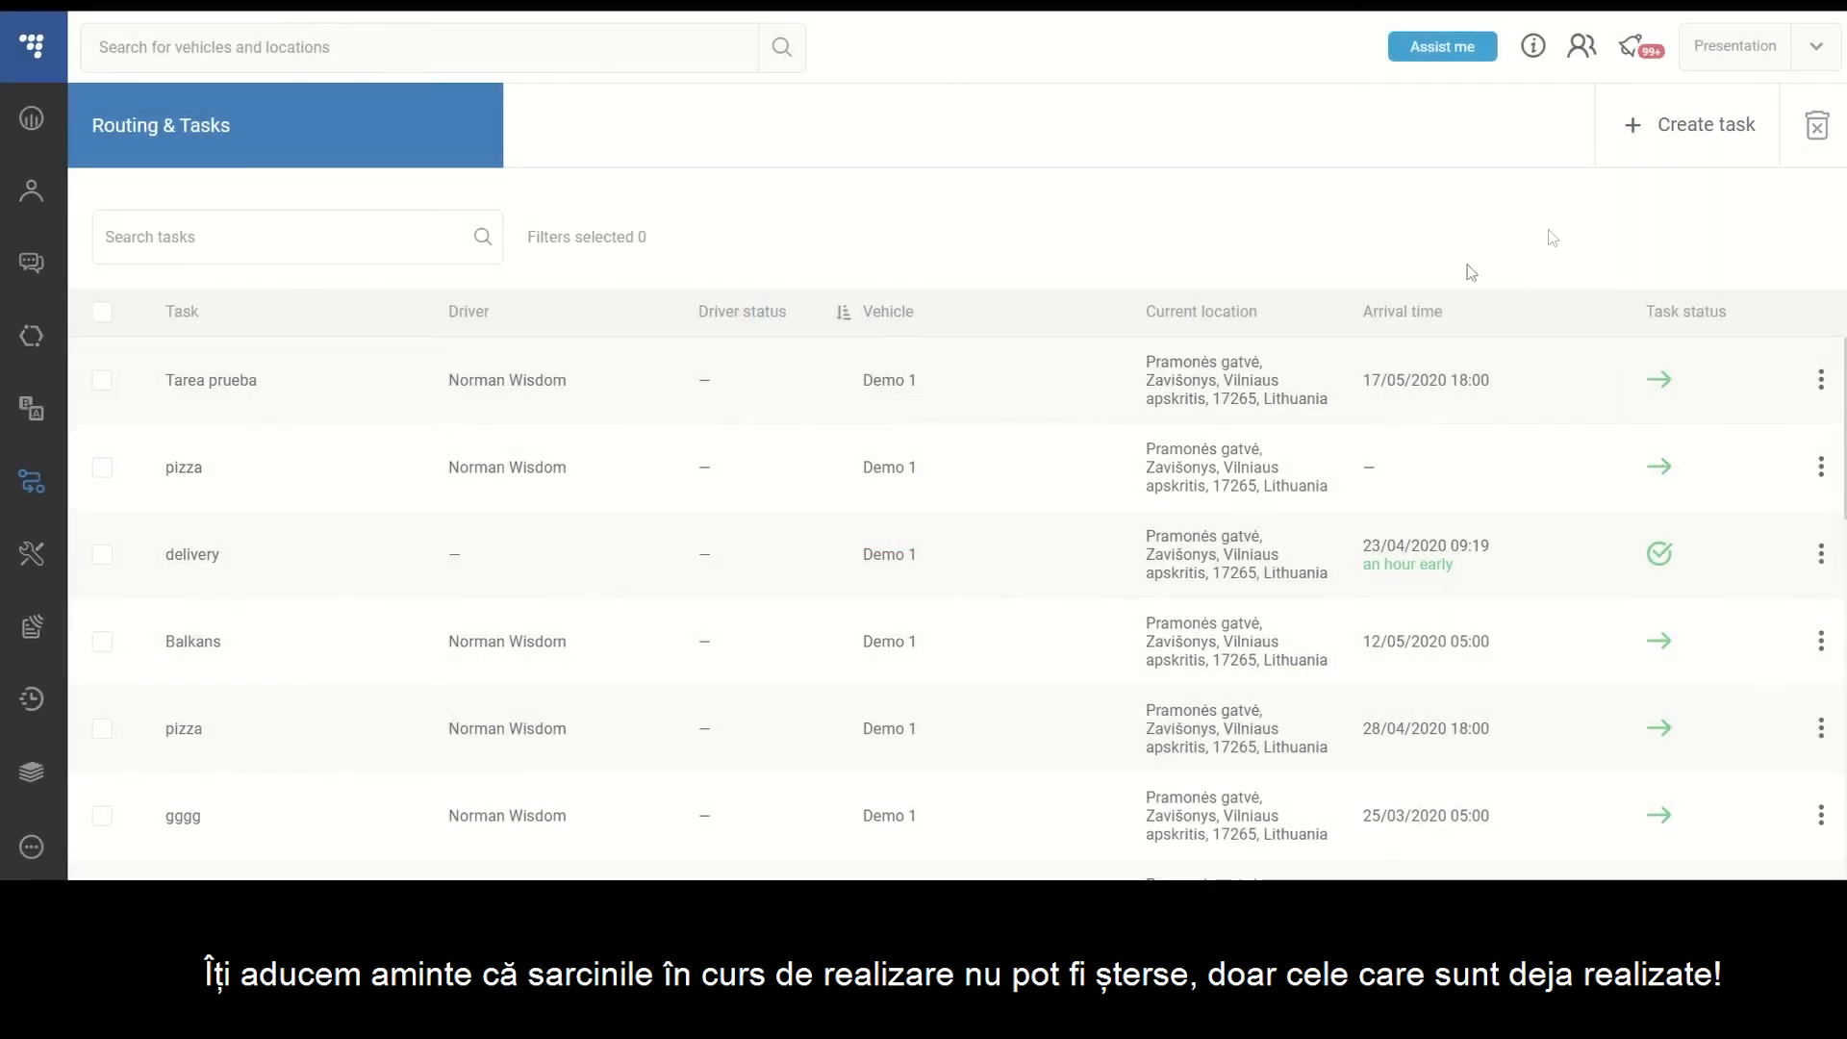